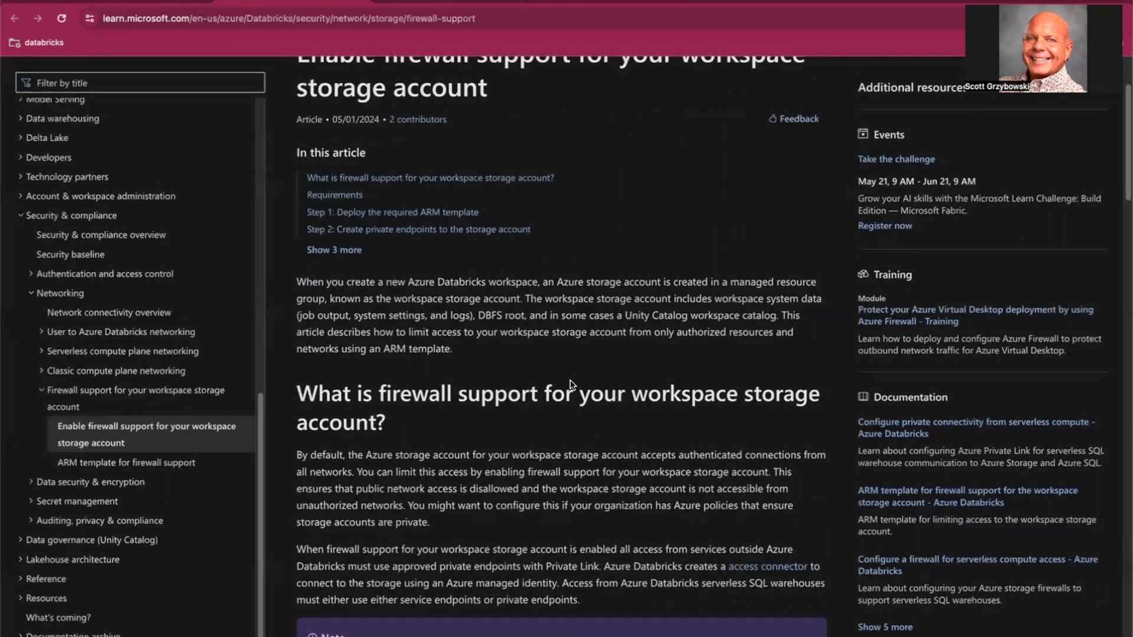
Read the requirements and the ARM template deployment instructions in the workspace storage account firewall article
{"action": "scroll", "coordinate": [572, 385], "scroll_direction": "down", "scroll_amount": 8}
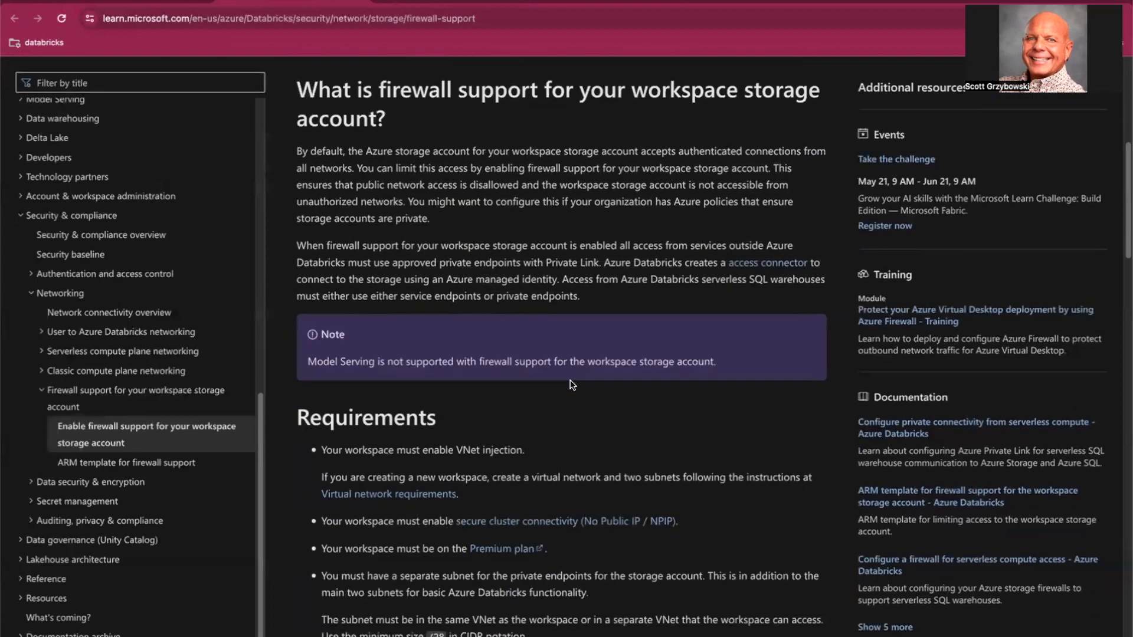
{"action": "scroll", "coordinate": [571, 384], "scroll_direction": "down", "scroll_amount": 1}
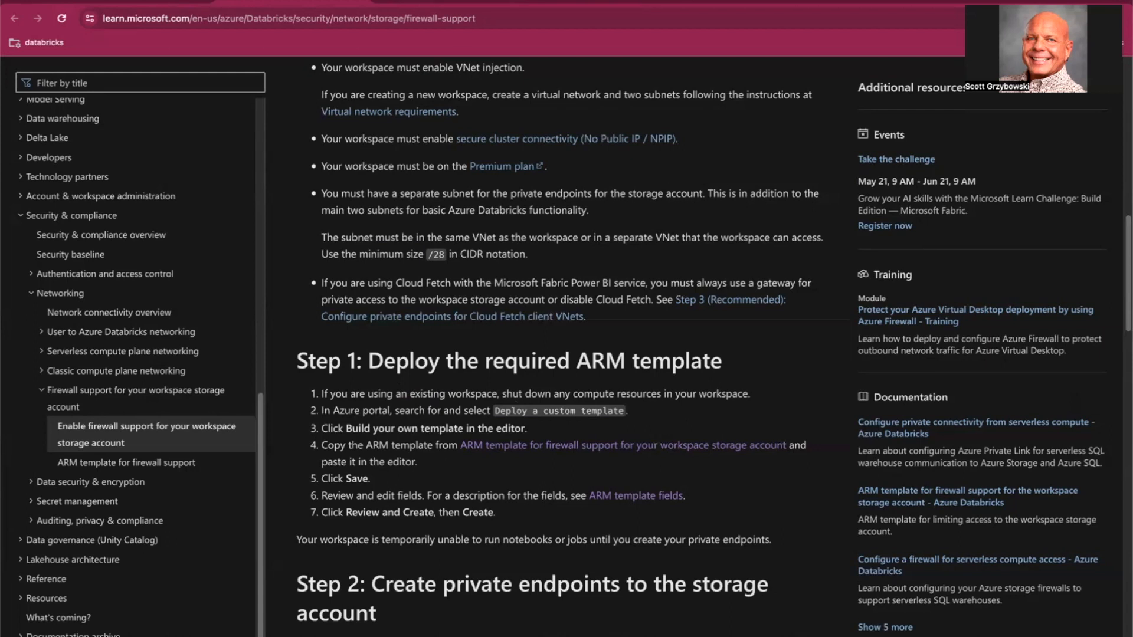
Switch to the Azure portal and open the scott-griz-db Azure Databricks workspace from the recent resources
{"action": "left_click", "coordinate": [400, 1]}
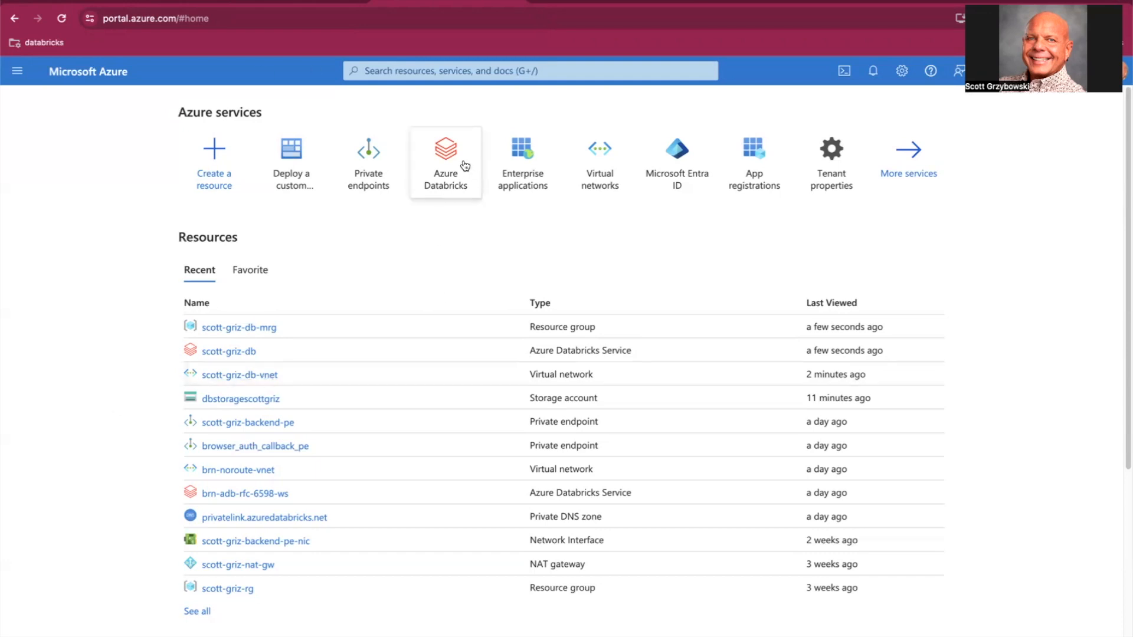
{"action": "mouse_move", "coordinate": [460, 165]}
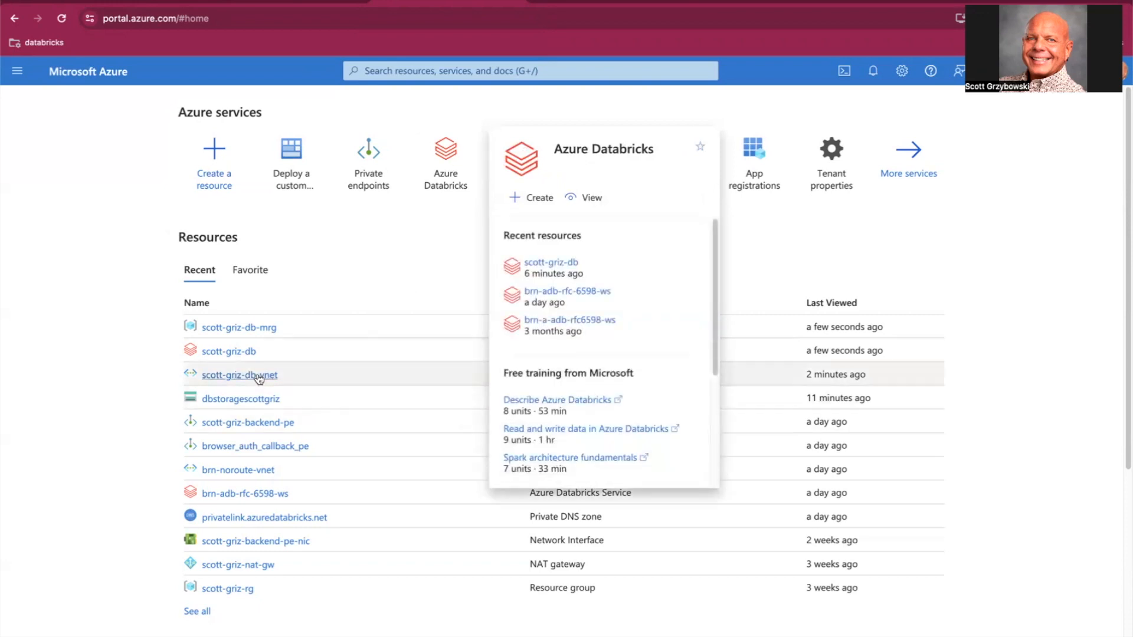
{"action": "mouse_move", "coordinate": [237, 354]}
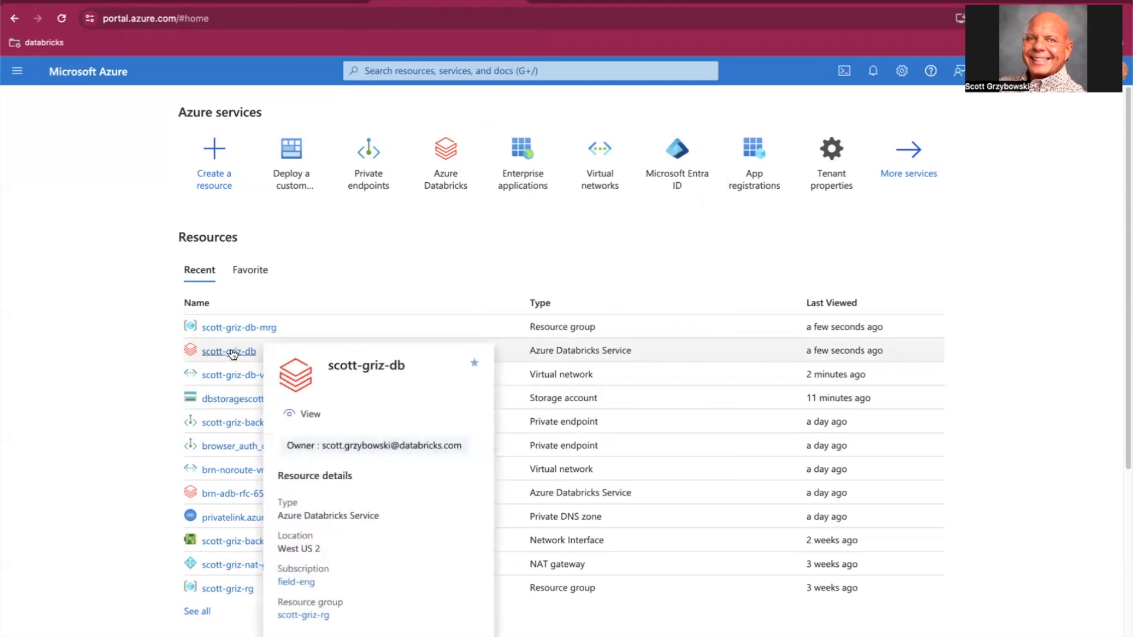
{"action": "left_click", "coordinate": [232, 353]}
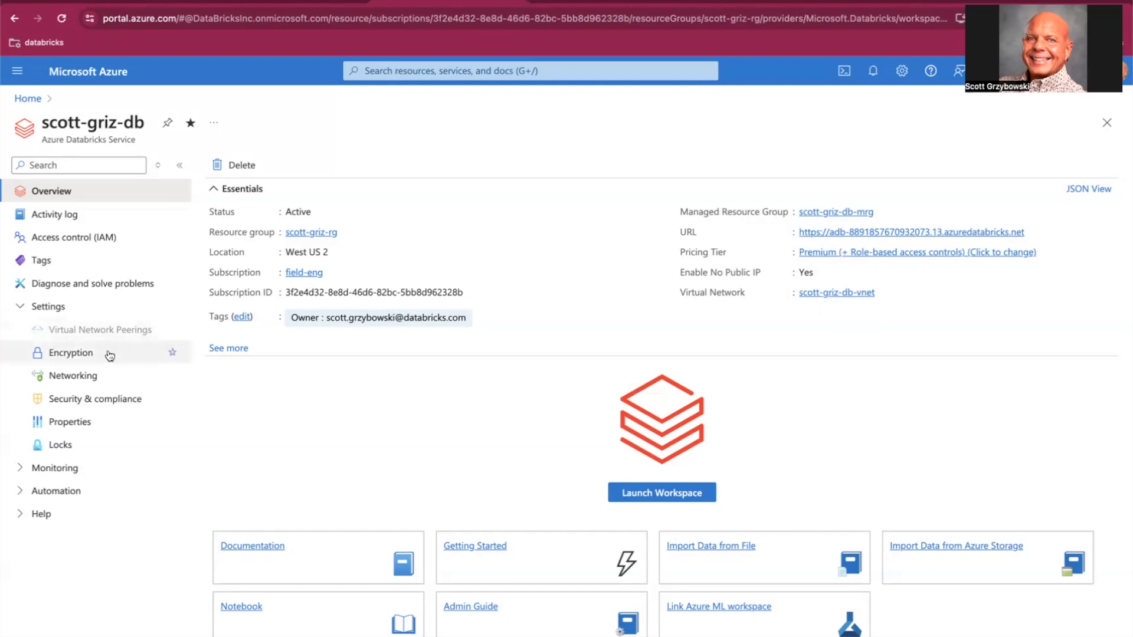
Review the workspace's networking settings for secure cluster connectivity, public network access and required NSG rules
{"action": "left_click", "coordinate": [69, 380]}
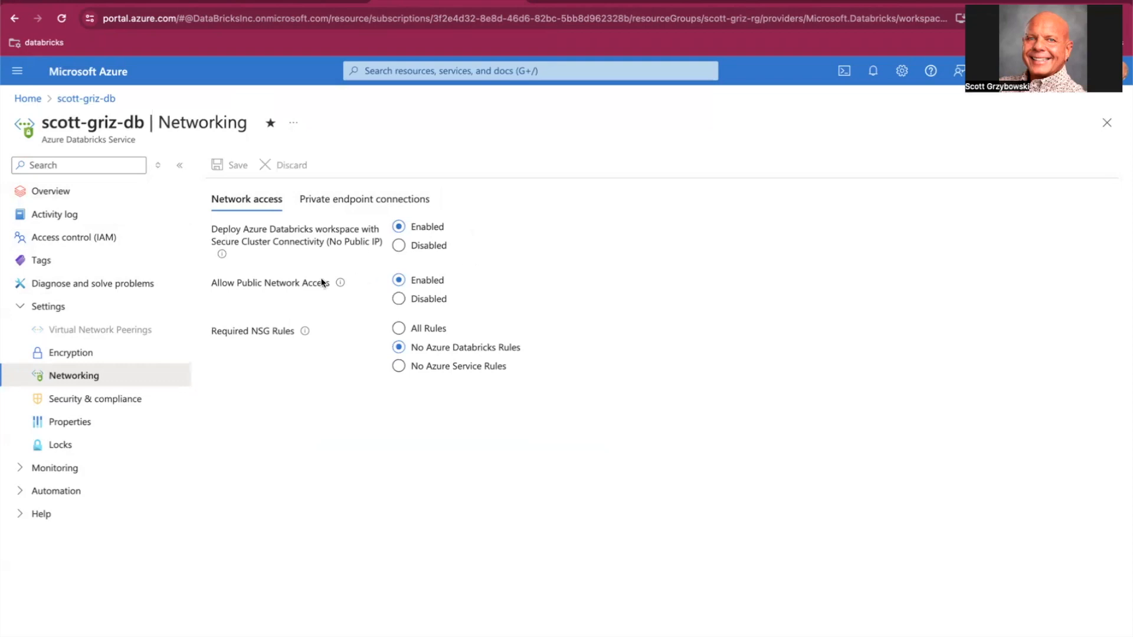
{"action": "mouse_move", "coordinate": [346, 291]}
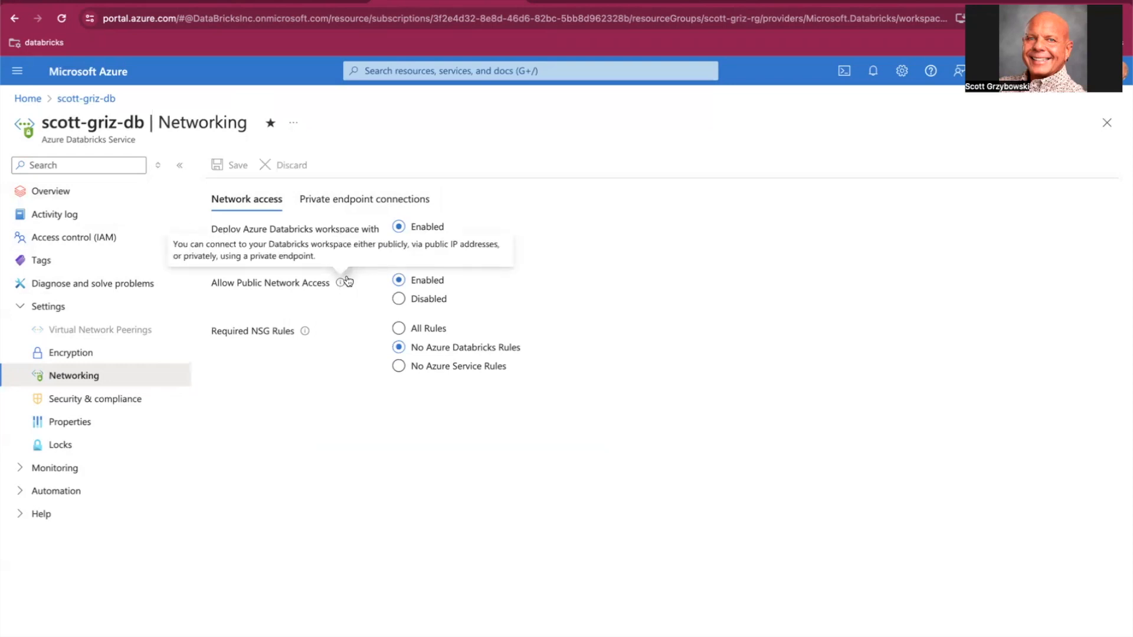
{"action": "mouse_move", "coordinate": [306, 332]}
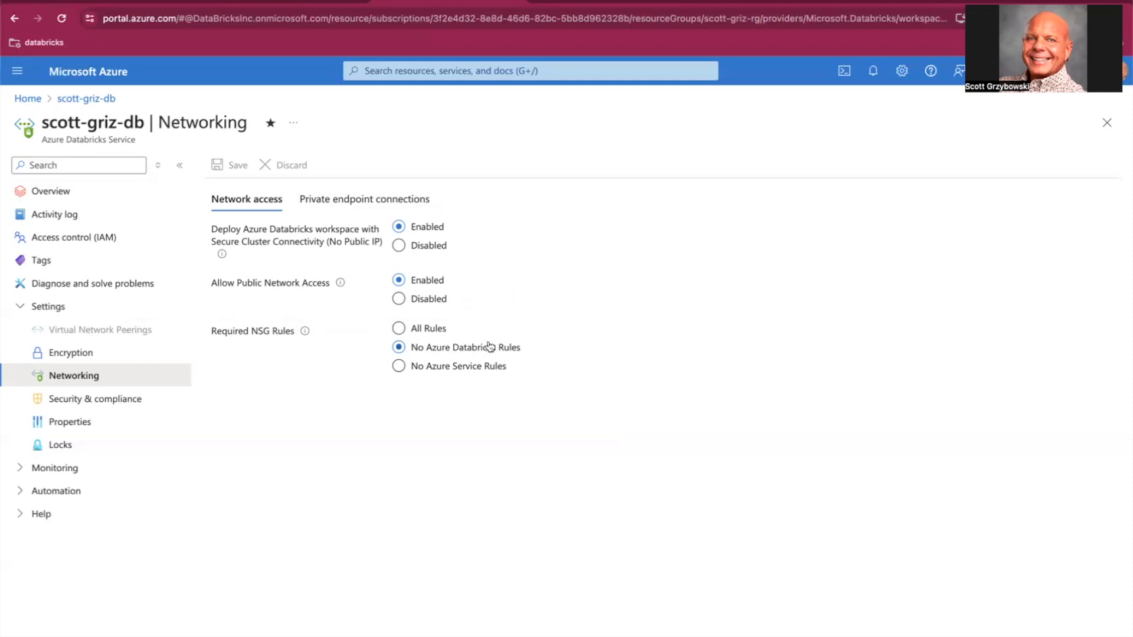
Copy the managed resource group name from the workspace overview and switch to another application
{"action": "left_click", "coordinate": [62, 195]}
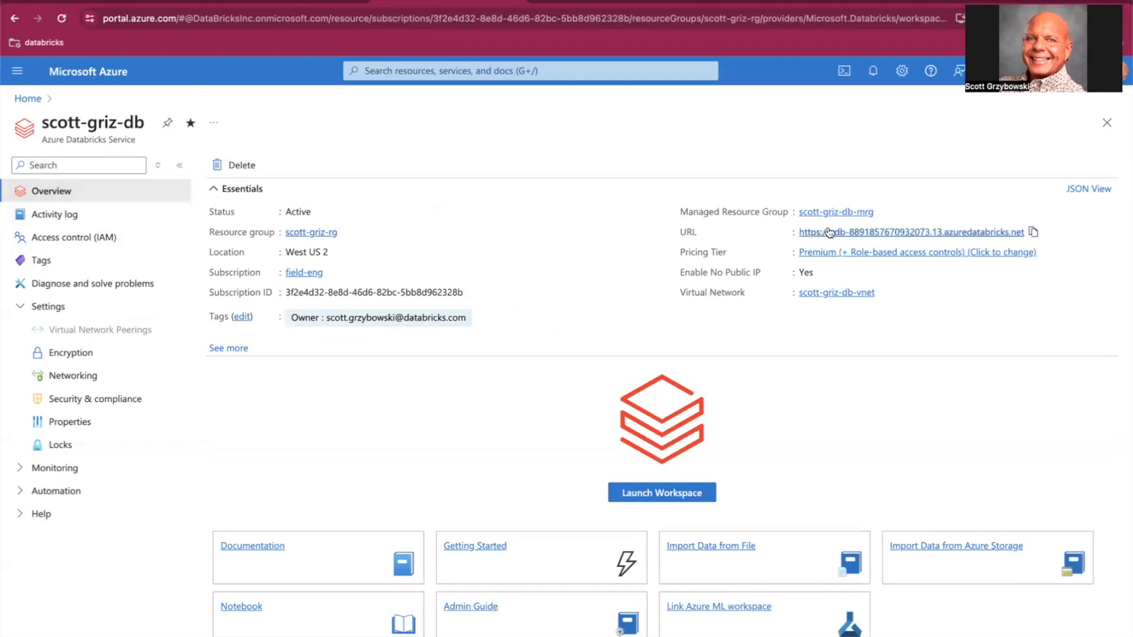
{"action": "left_click_drag", "start_coordinate": [679, 208], "coordinate": [736, 211]}
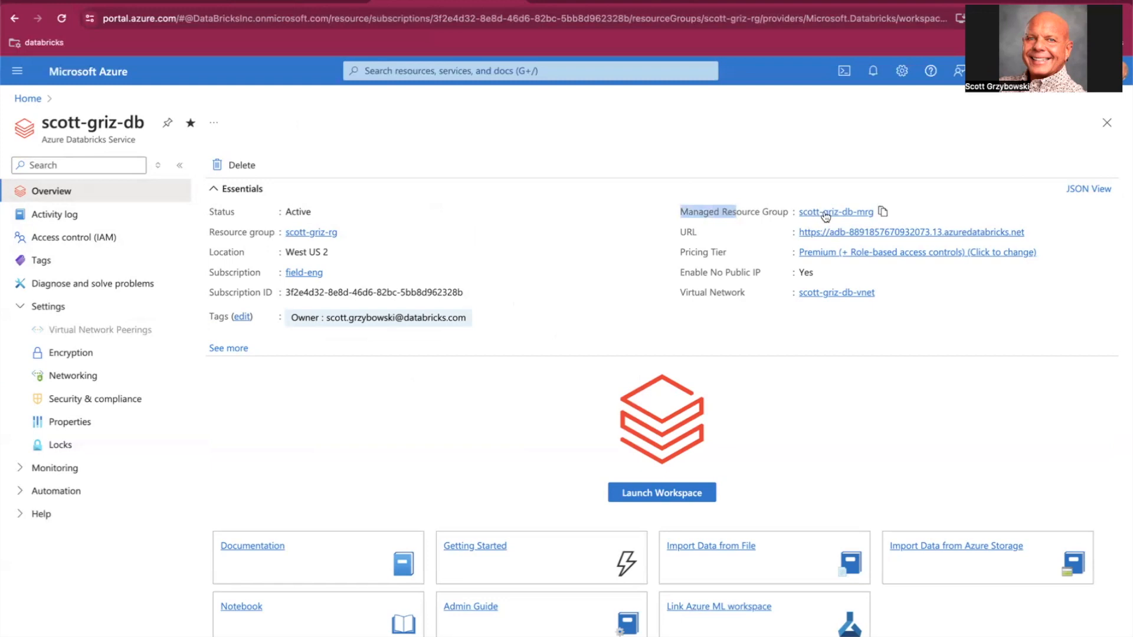
{"action": "left_click", "coordinate": [882, 213]}
{"action": "key", "text": "super+Tab"}
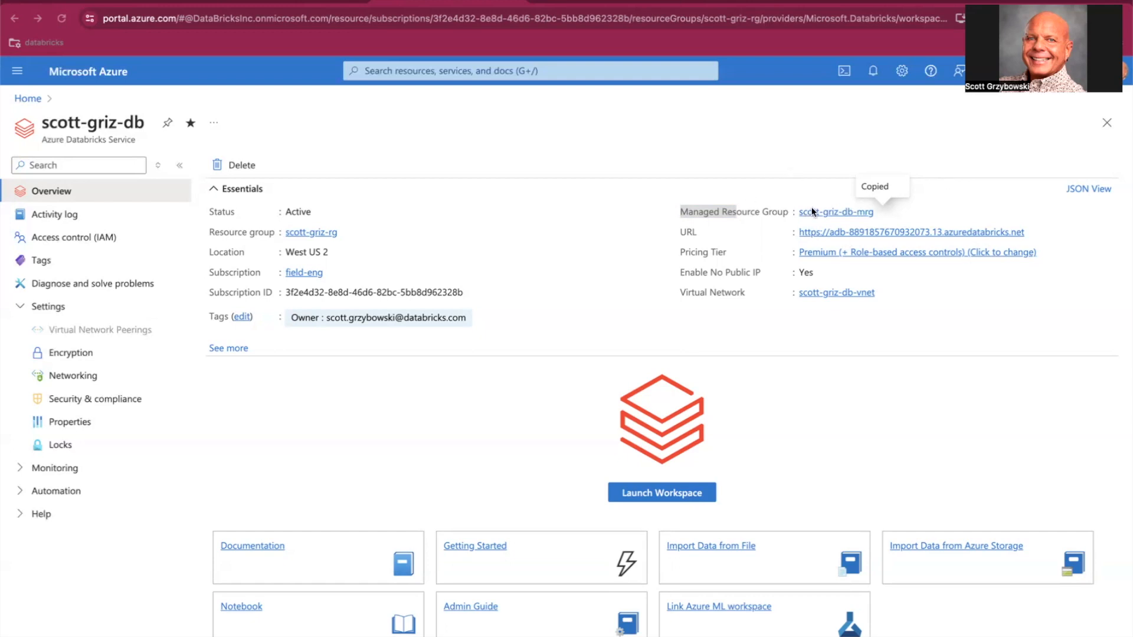
Open the dbstoragescottgriz storage account in the managed resource group and copy its name
{"action": "left_click", "coordinate": [824, 213]}
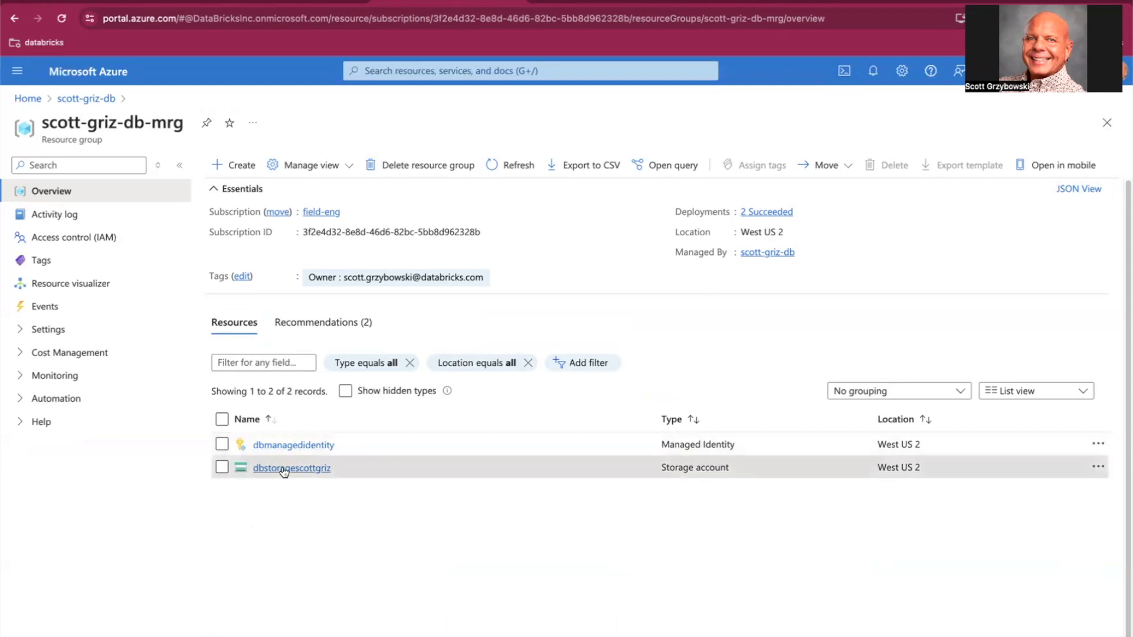
{"action": "left_click", "coordinate": [284, 469]}
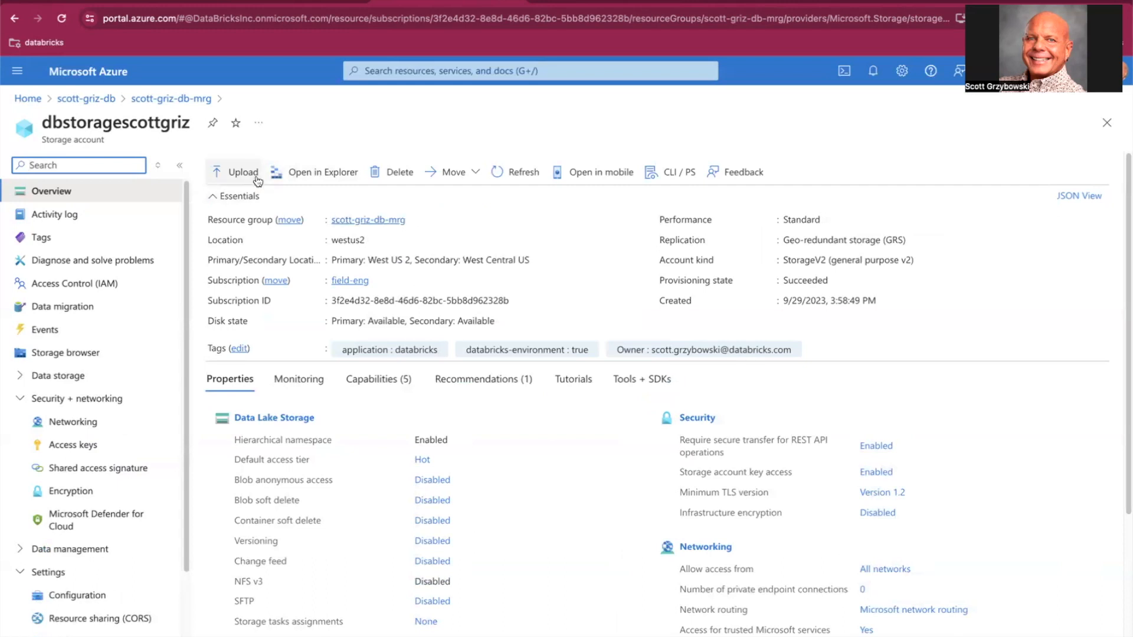
{"action": "left_click_drag", "start_coordinate": [188, 122], "coordinate": [52, 121]}
{"action": "right_click", "coordinate": [52, 121]}
{"action": "left_click", "coordinate": [63, 144]}
{"action": "key", "text": "super+Tab"}
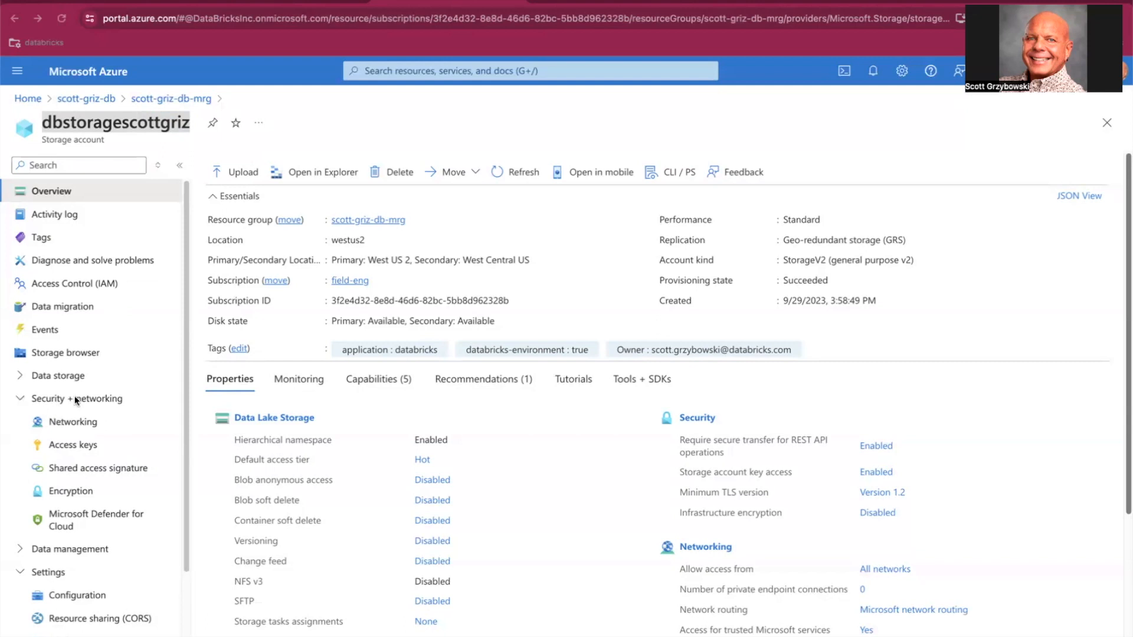
Check the storage account's firewall and virtual network settings and return to the scott-griz-db workspace overview
{"action": "left_click", "coordinate": [54, 423]}
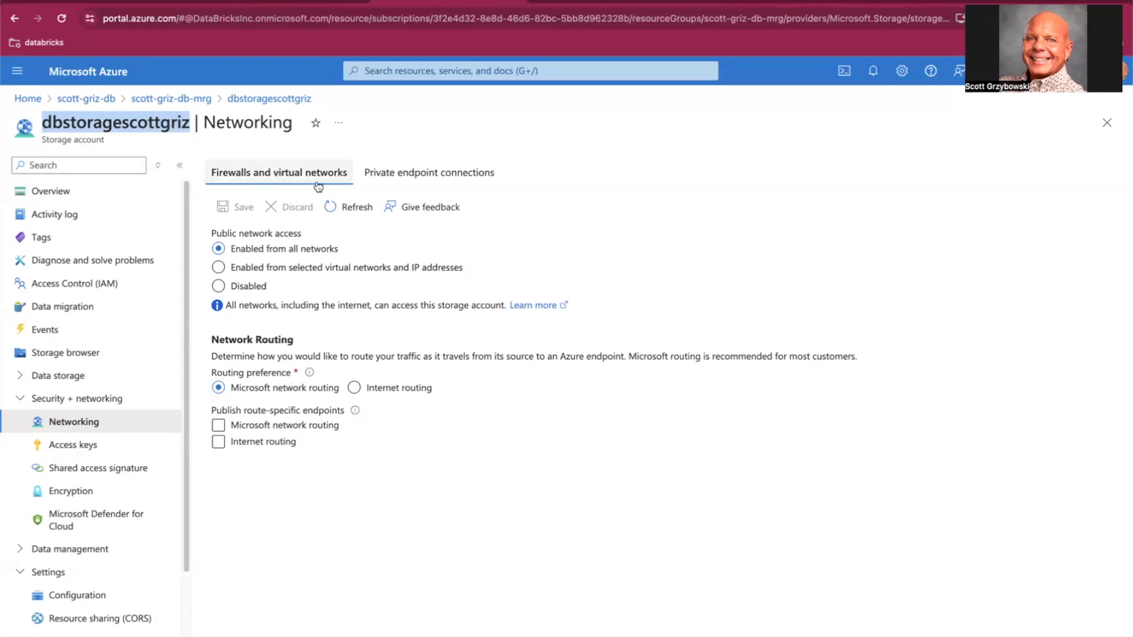
{"action": "left_click", "coordinate": [89, 99]}
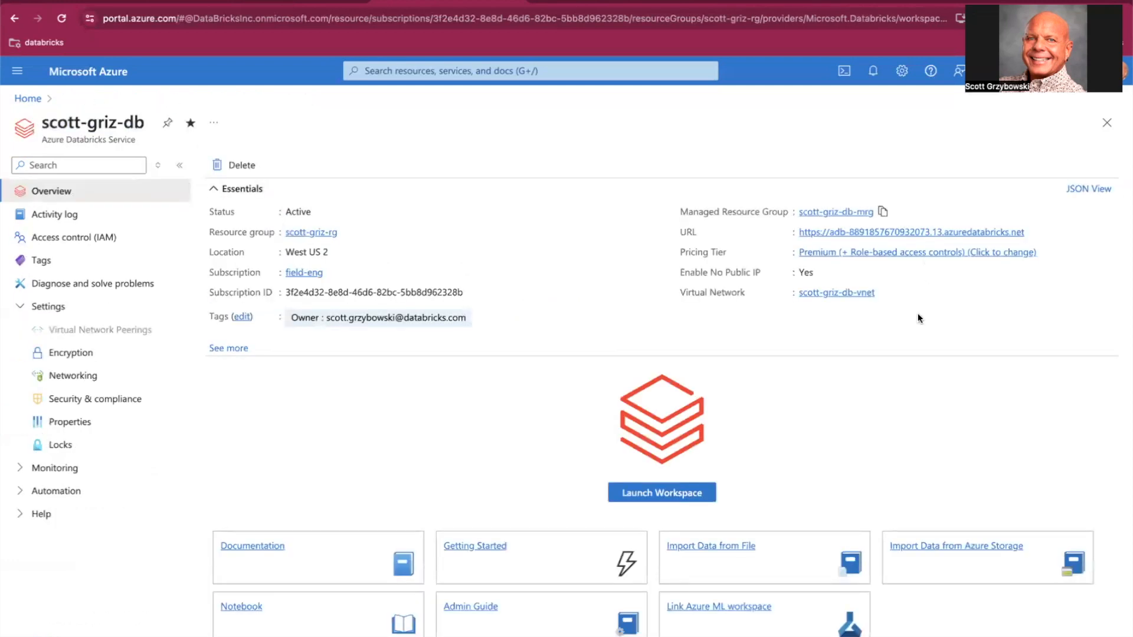
Launch the Databricks workspace from its URL and check its all-purpose compute, job compute and SQL warehouses
{"action": "left_click", "coordinate": [909, 234]}
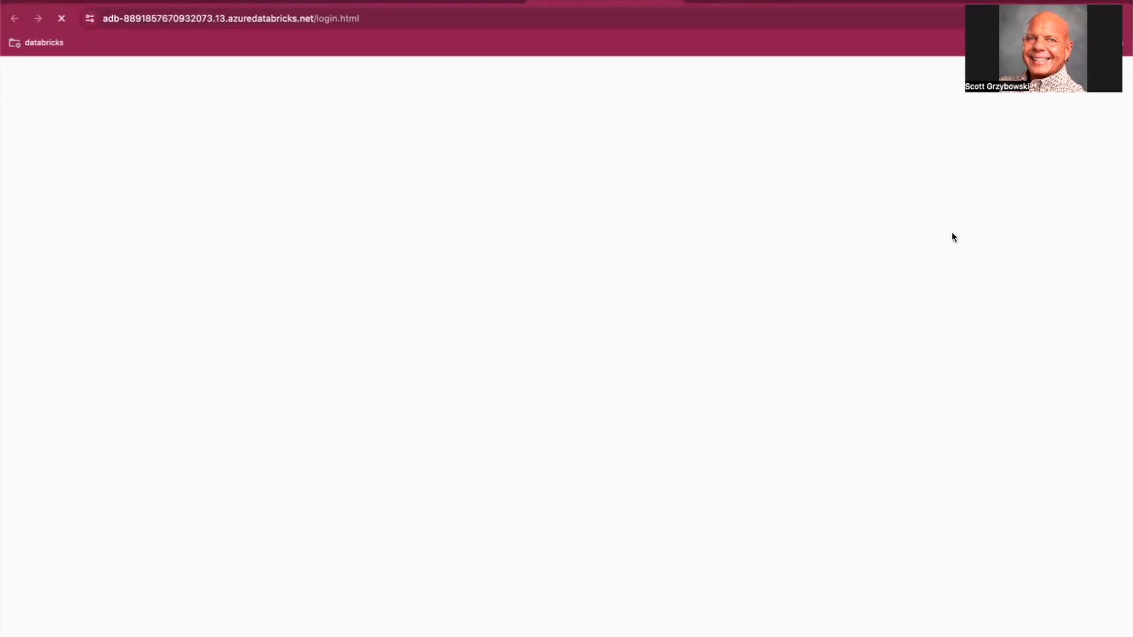
{"action": "left_click", "coordinate": [572, 321]}
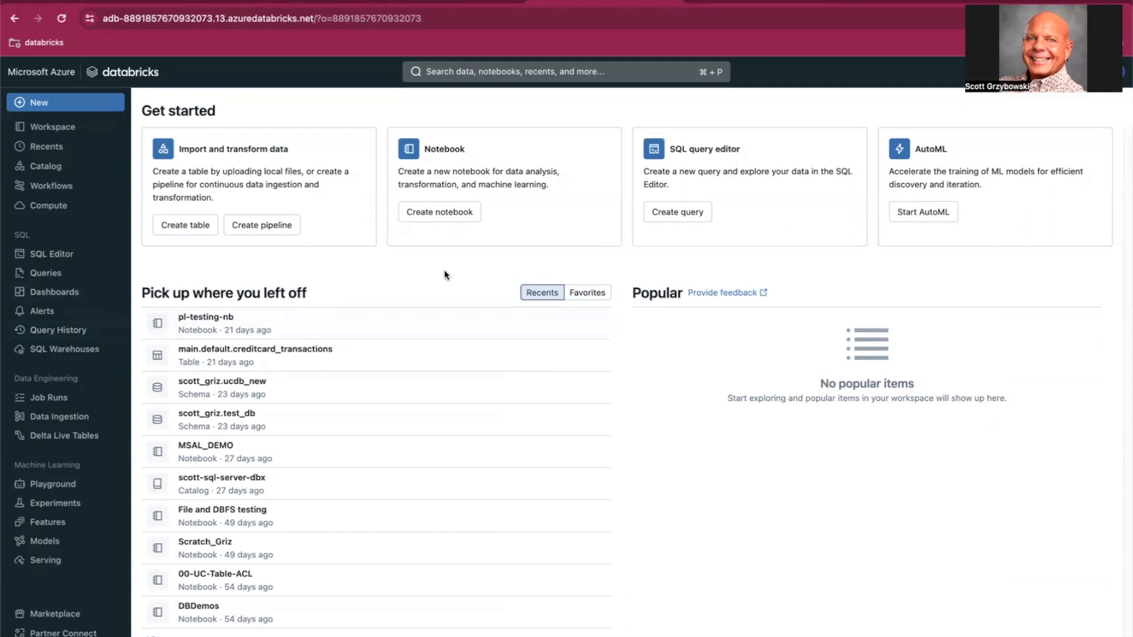
{"action": "left_click", "coordinate": [40, 208]}
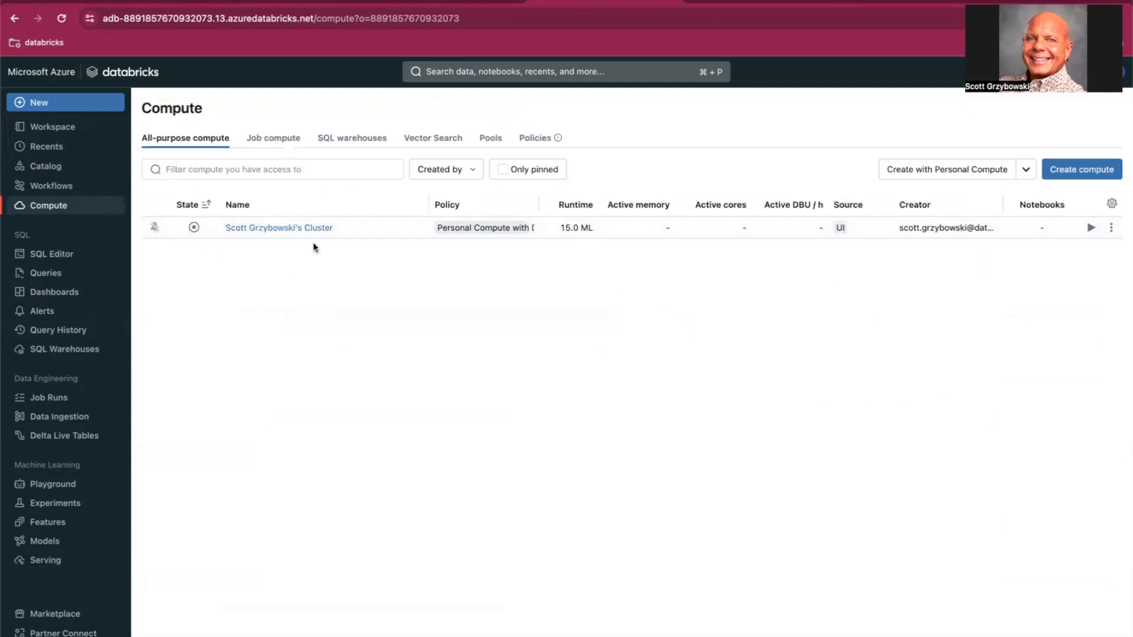
{"action": "left_click", "coordinate": [279, 141]}
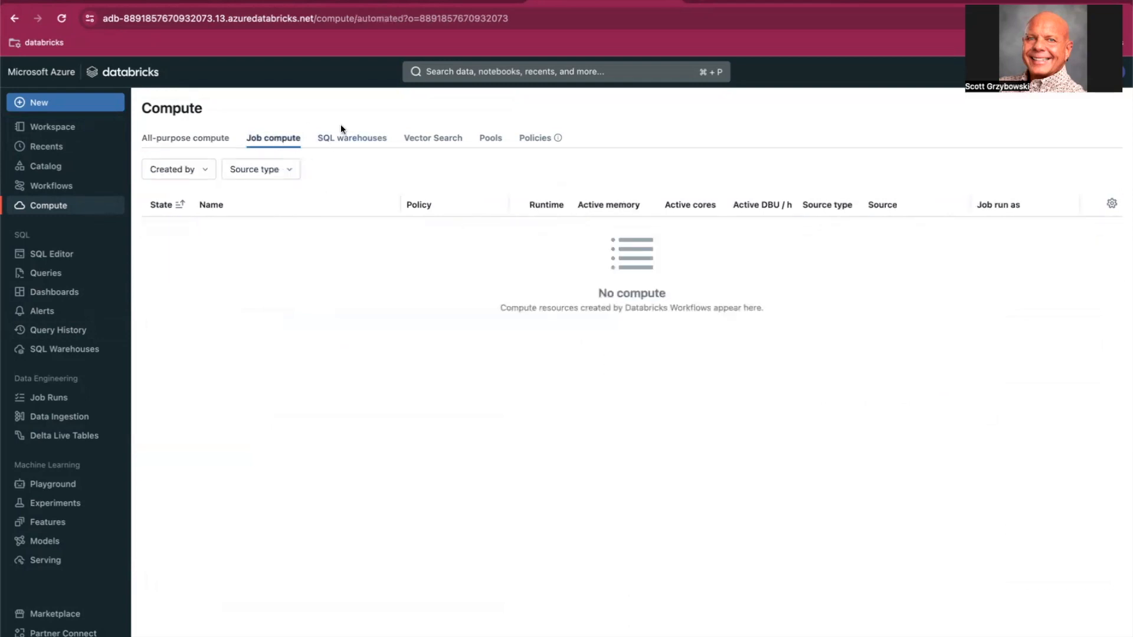
{"action": "left_click", "coordinate": [347, 141]}
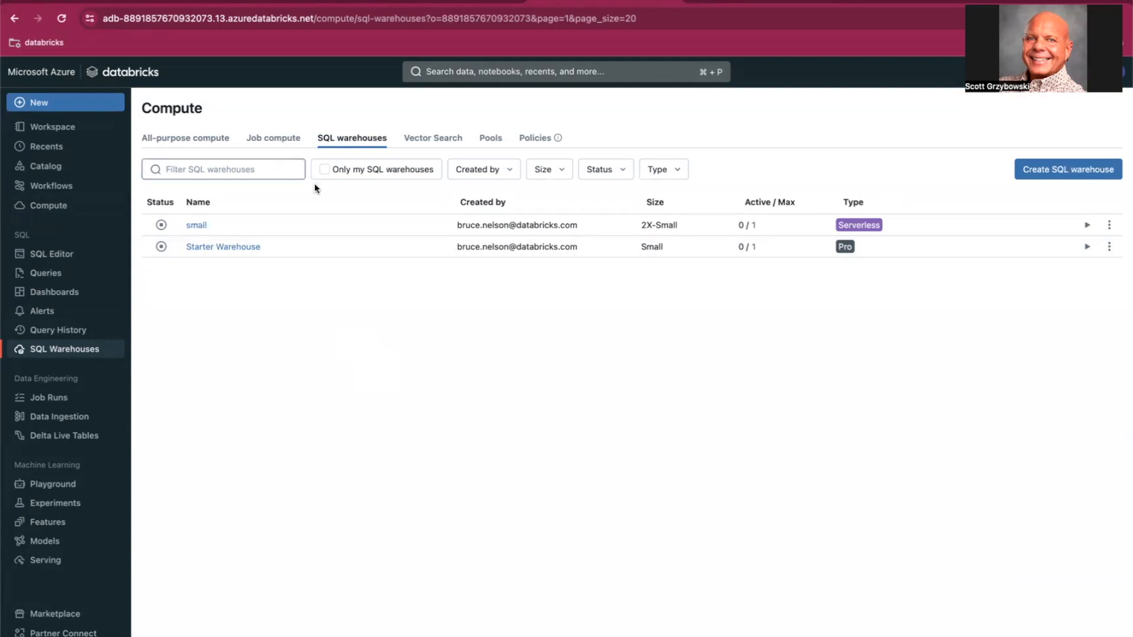
Open the linked ARM template for firewall support from the documentation article in a new tab and copy its JSON
{"action": "left_click", "coordinate": [254, 2]}
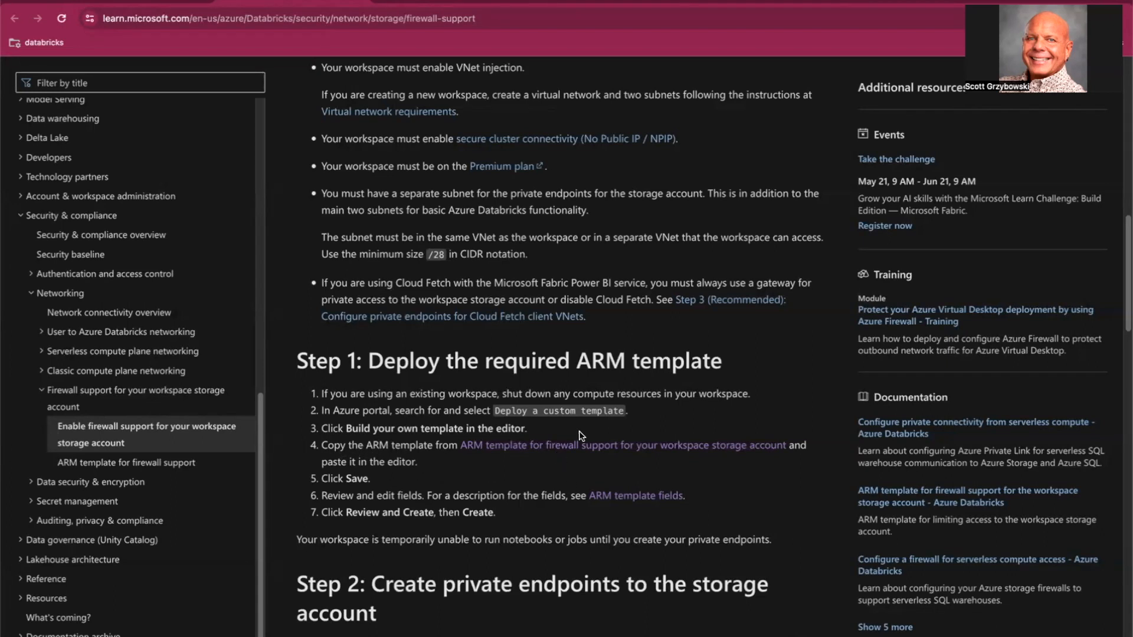
{"action": "right_click", "coordinate": [581, 446]}
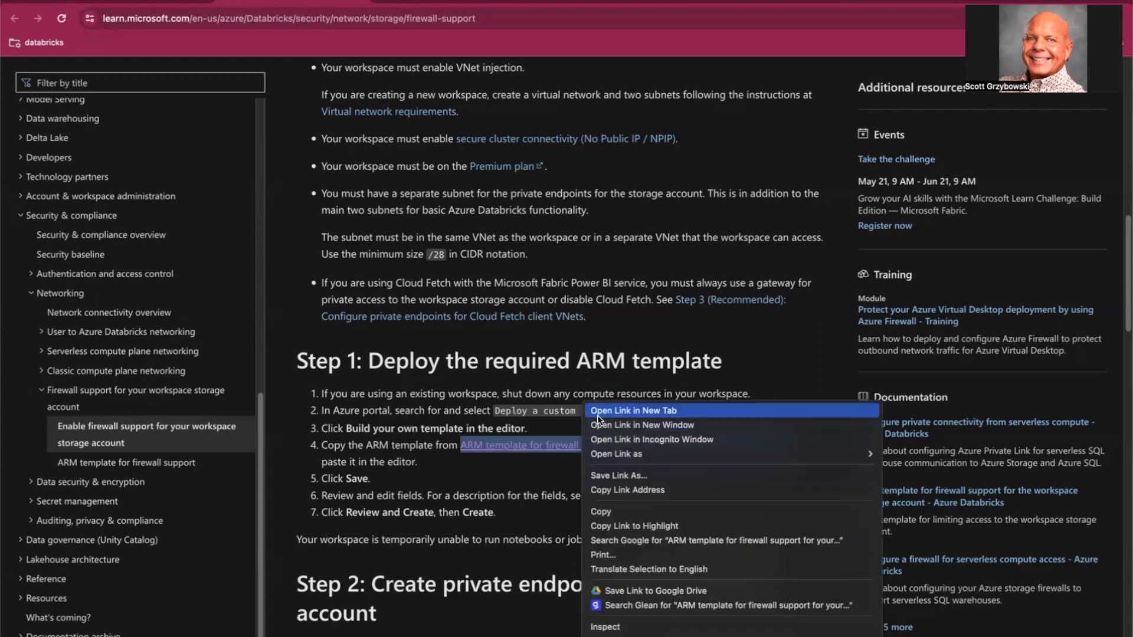
{"action": "left_click", "coordinate": [595, 421]}
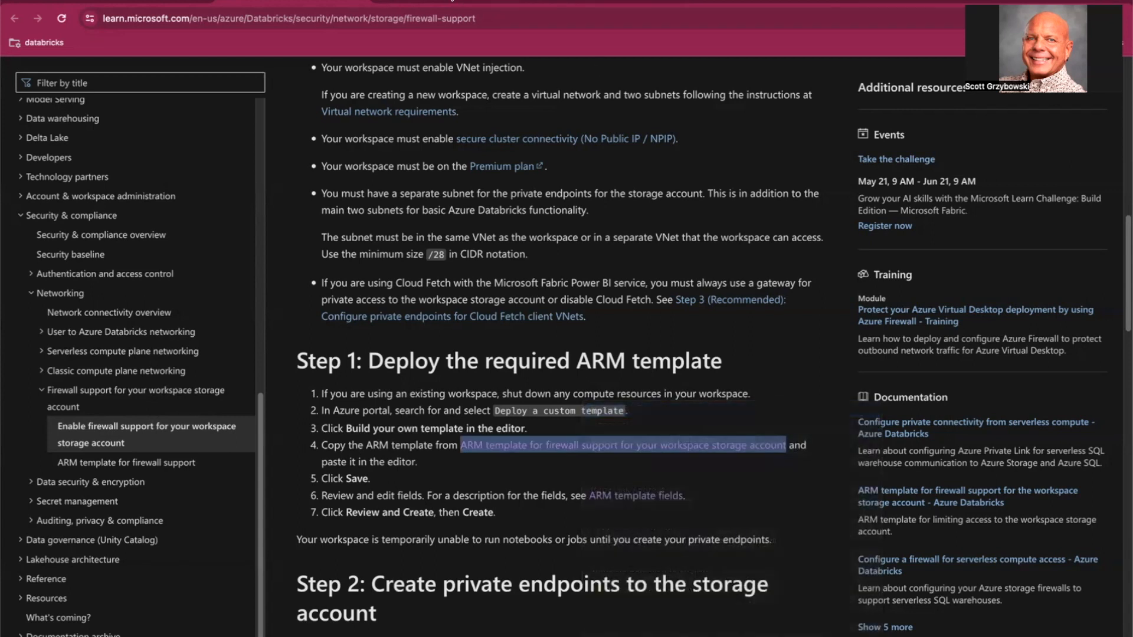
{"action": "left_click", "coordinate": [453, 5]}
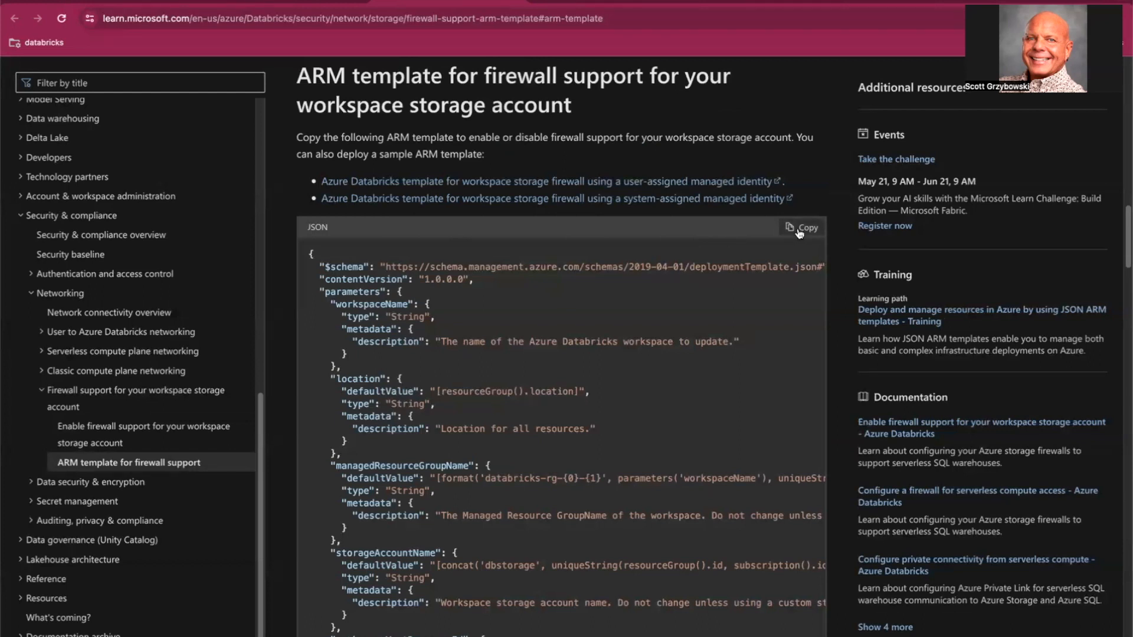
{"action": "left_click", "coordinate": [799, 233]}
Duplicate the Azure portal workspace page, search for "deploy" and open the Deploy a custom template service
{"action": "left_click", "coordinate": [617, 4]}
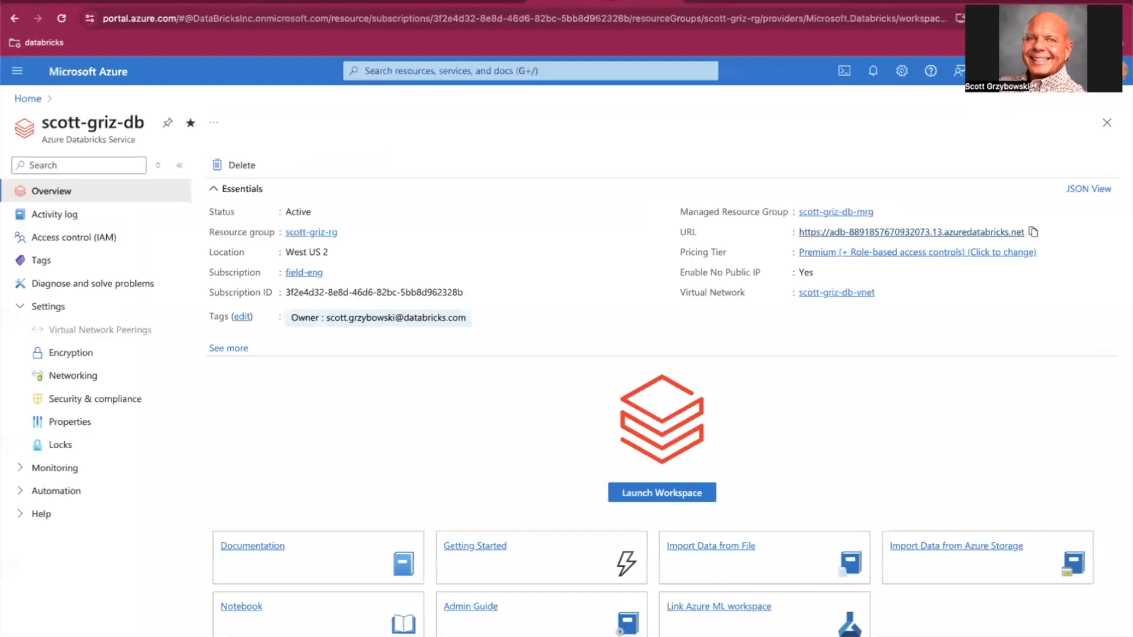
{"action": "right_click", "coordinate": [607, 3]}
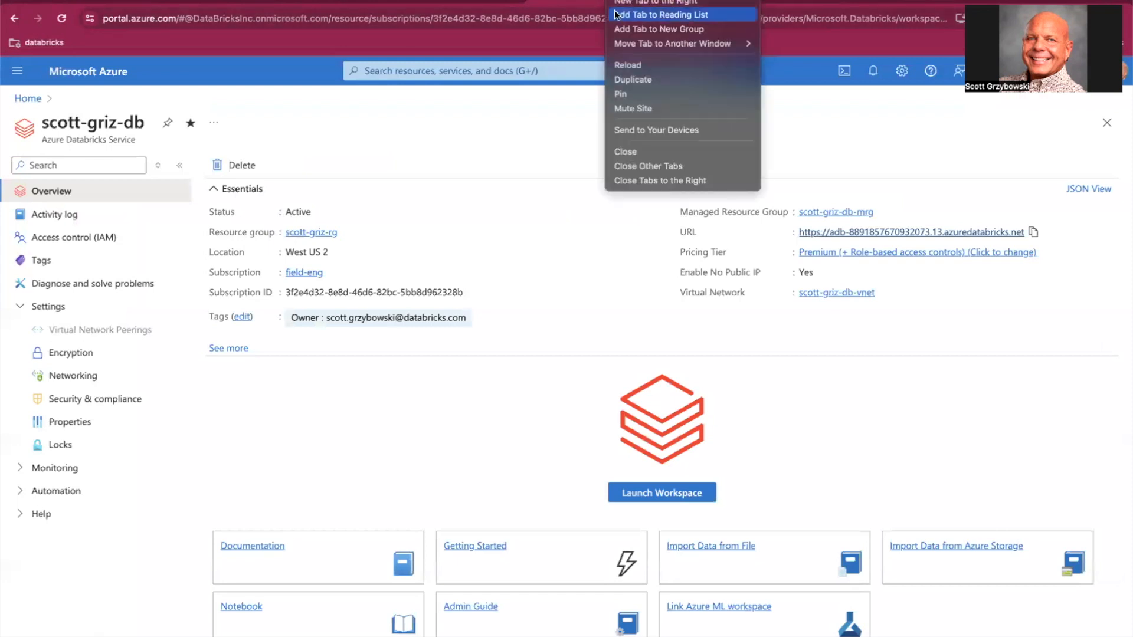
{"action": "left_click", "coordinate": [644, 79]}
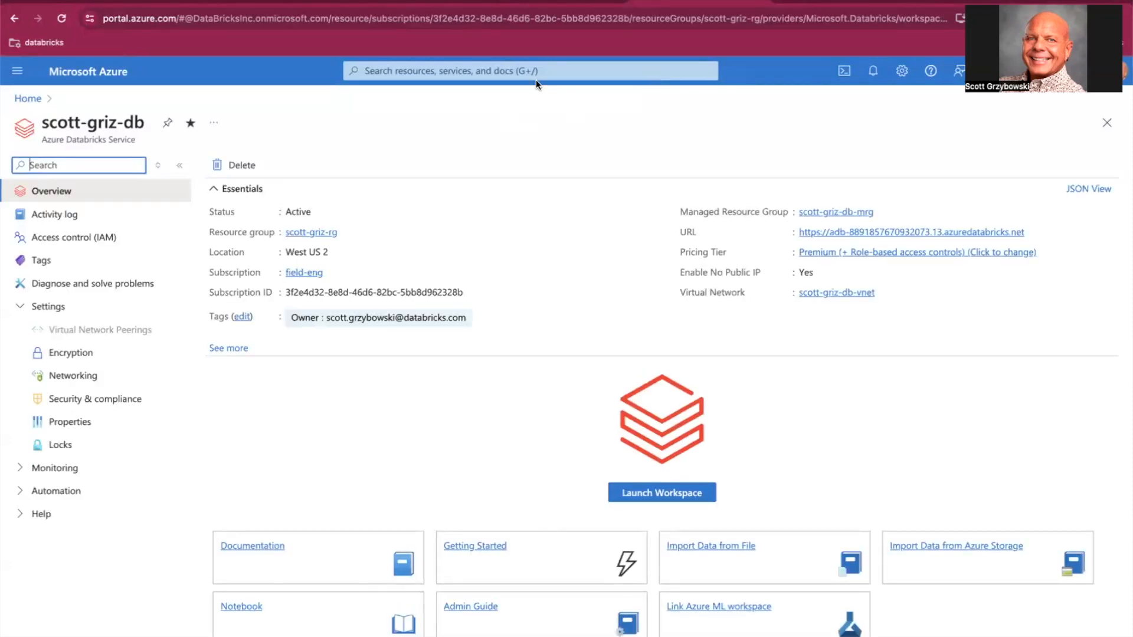
{"action": "left_click", "coordinate": [512, 69]}
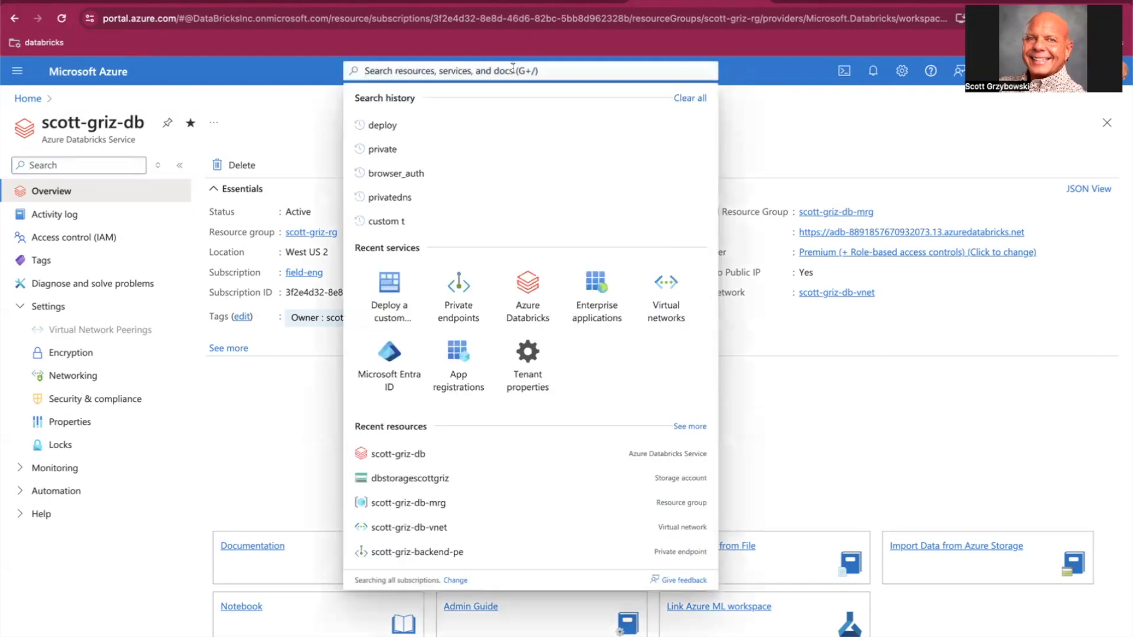
{"action": "type", "text": "deplo"}
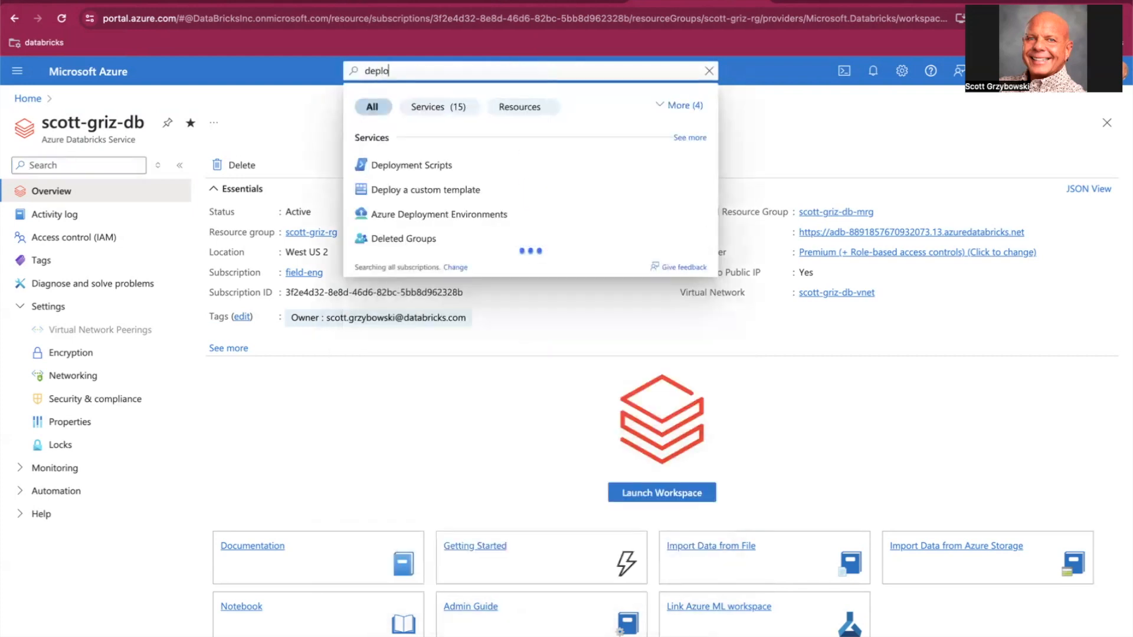
{"action": "type", "text": "y"}
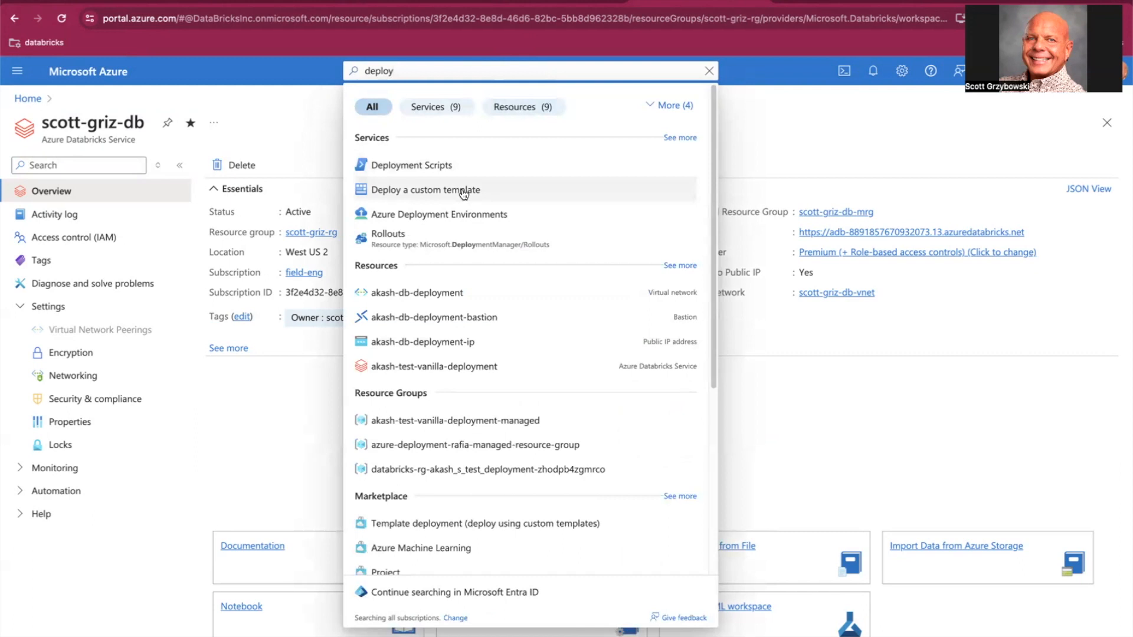
{"action": "left_click", "coordinate": [463, 190]}
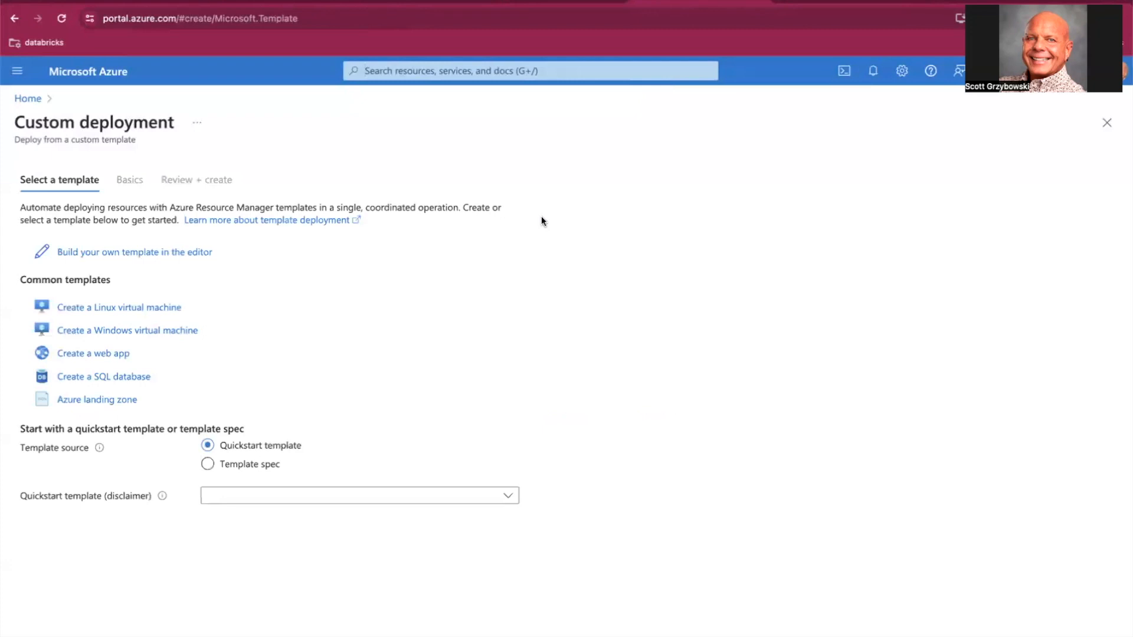
Build a custom template in the editor, replacing the default content with the copied ARM template JSON, and save it
{"action": "left_click", "coordinate": [126, 258]}
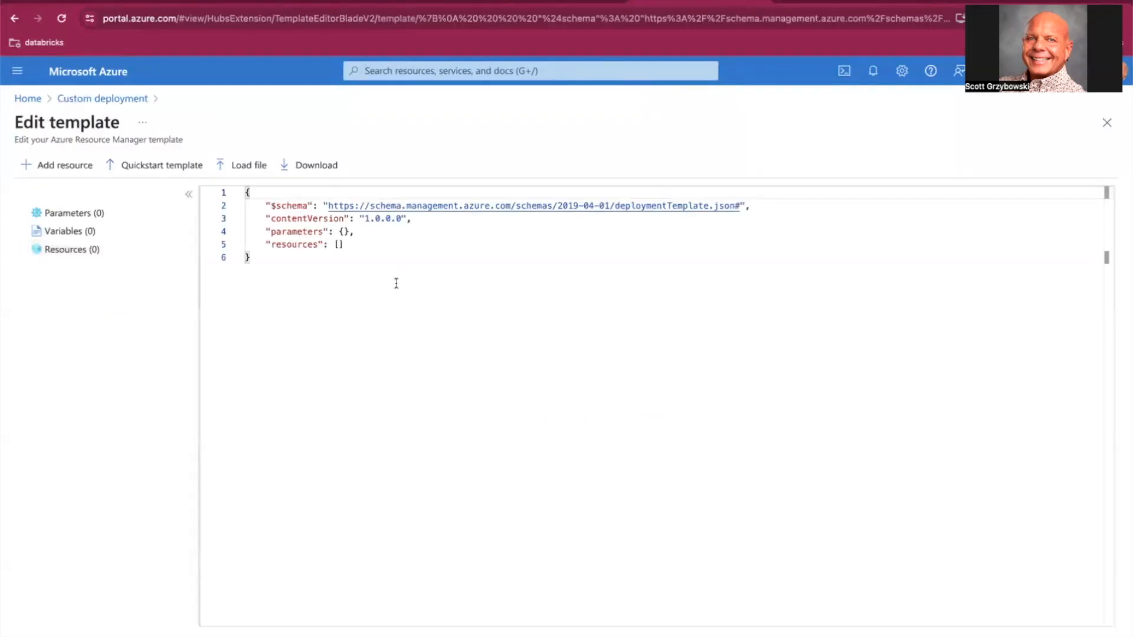
{"action": "key", "text": "ctrl+a"}
{"action": "key", "text": "BackSpace"}
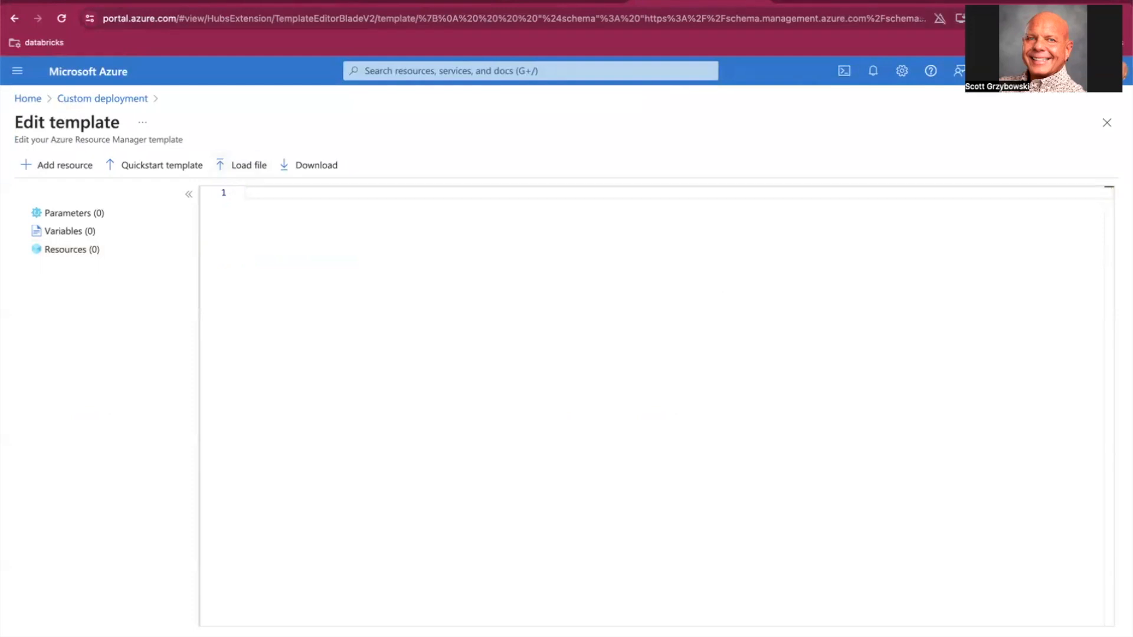
{"action": "key", "text": "ctrl+v"}
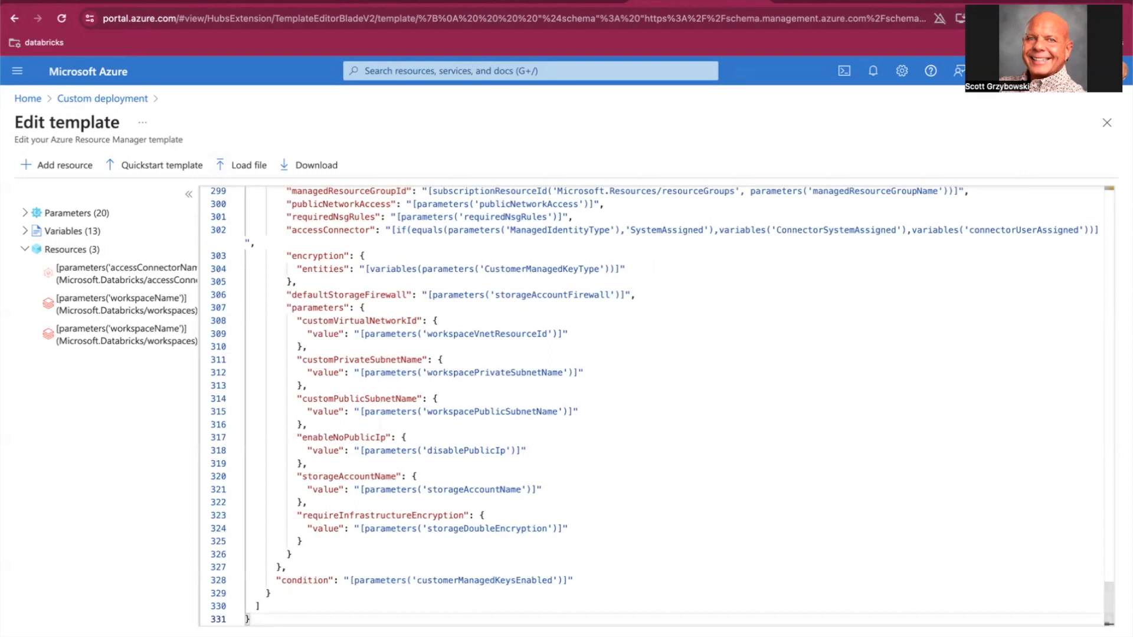
{"action": "left_click", "coordinate": [41, 635]}
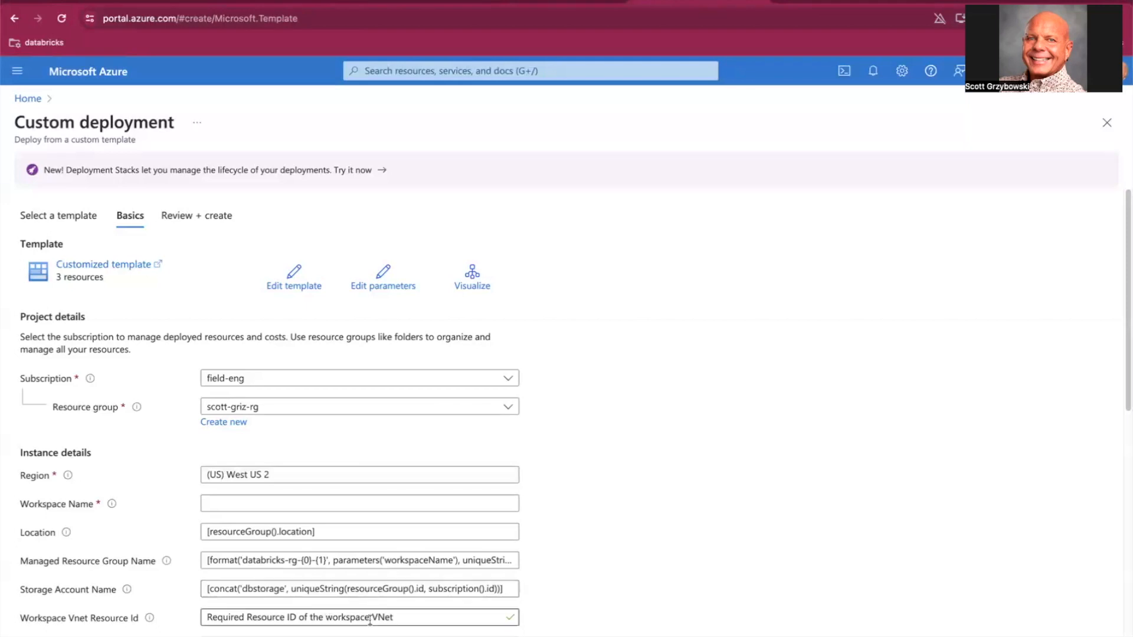
Copy the workspace name scott-griz-db from the Databricks workspace overview and paste it as the custom deployment's Workspace Name
{"action": "scroll", "coordinate": [553, 396], "scroll_direction": "down", "scroll_amount": 1}
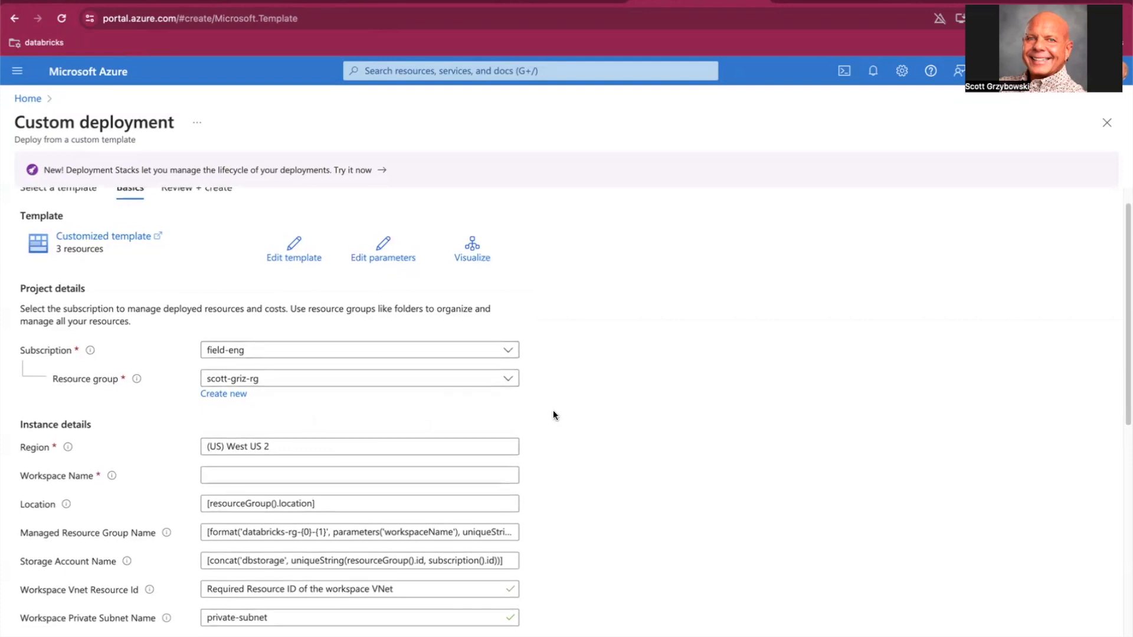
{"action": "scroll", "coordinate": [553, 409], "scroll_direction": "down", "scroll_amount": 2}
{"action": "scroll", "coordinate": [554, 409], "scroll_direction": "down", "scroll_amount": 3}
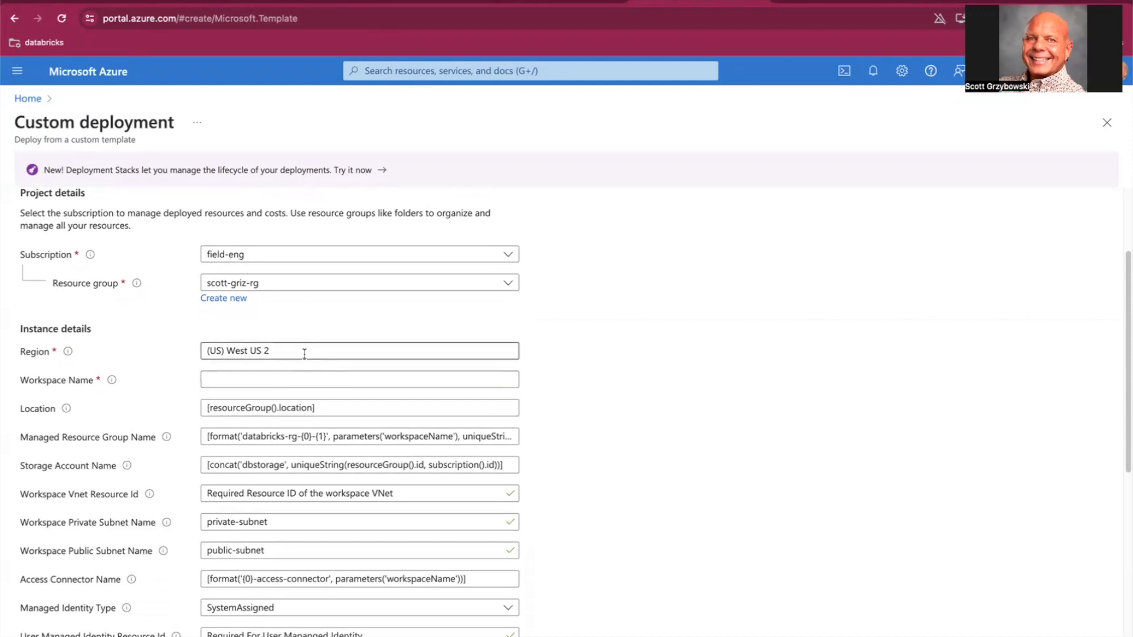
{"action": "scroll", "coordinate": [236, 362], "scroll_direction": "down", "scroll_amount": 1}
{"action": "left_click", "coordinate": [229, 367]}
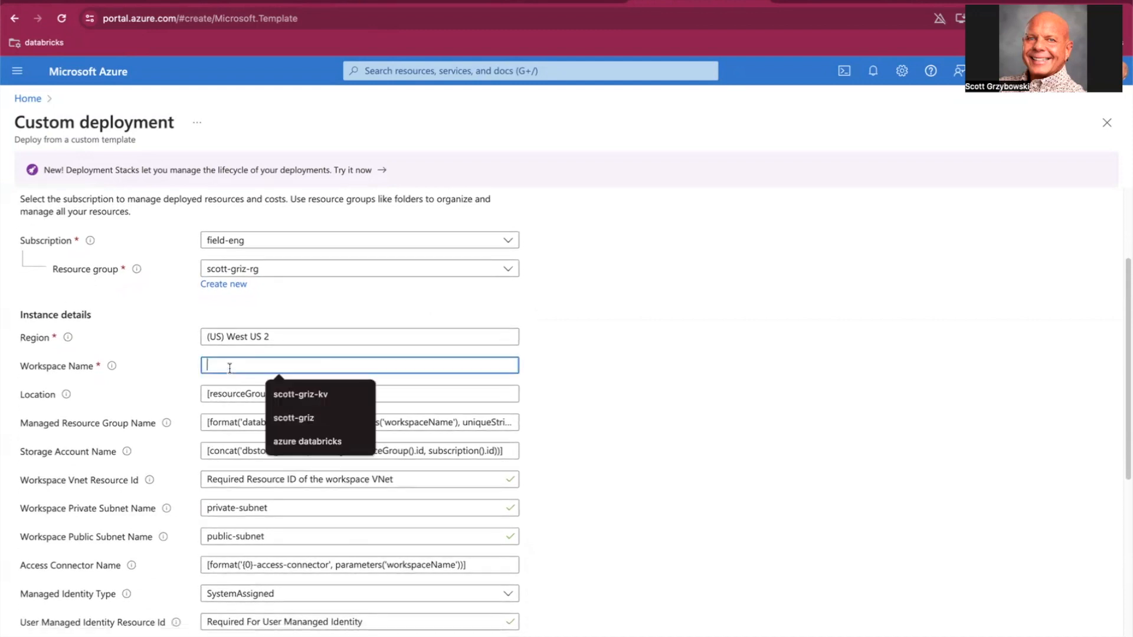
{"action": "left_click", "coordinate": [626, 397]}
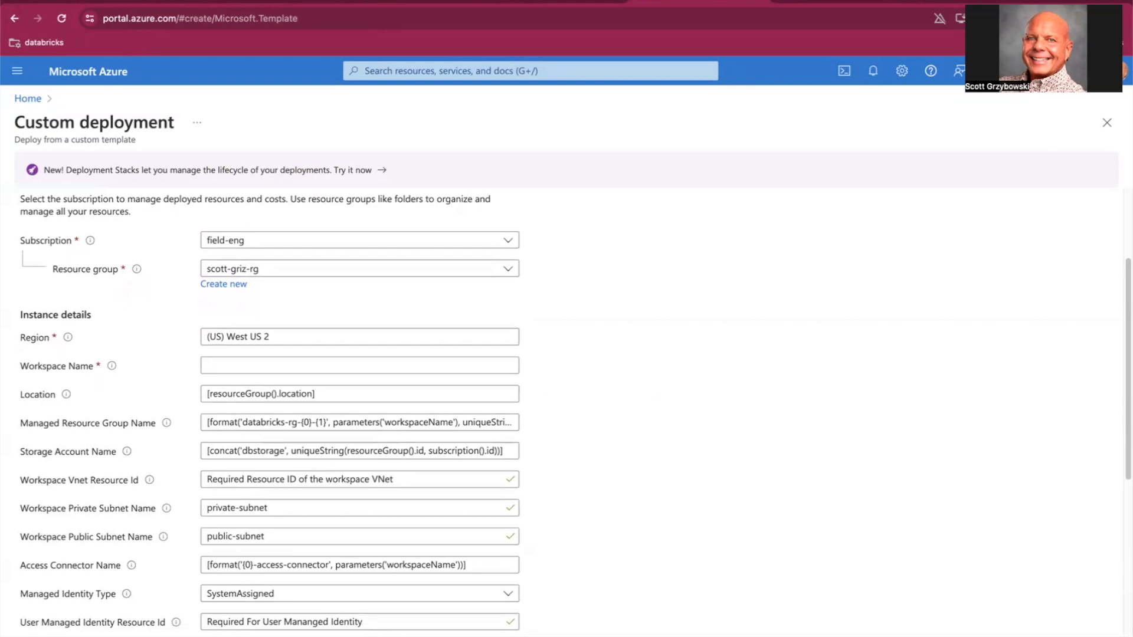
{"action": "left_click", "coordinate": [525, 1]}
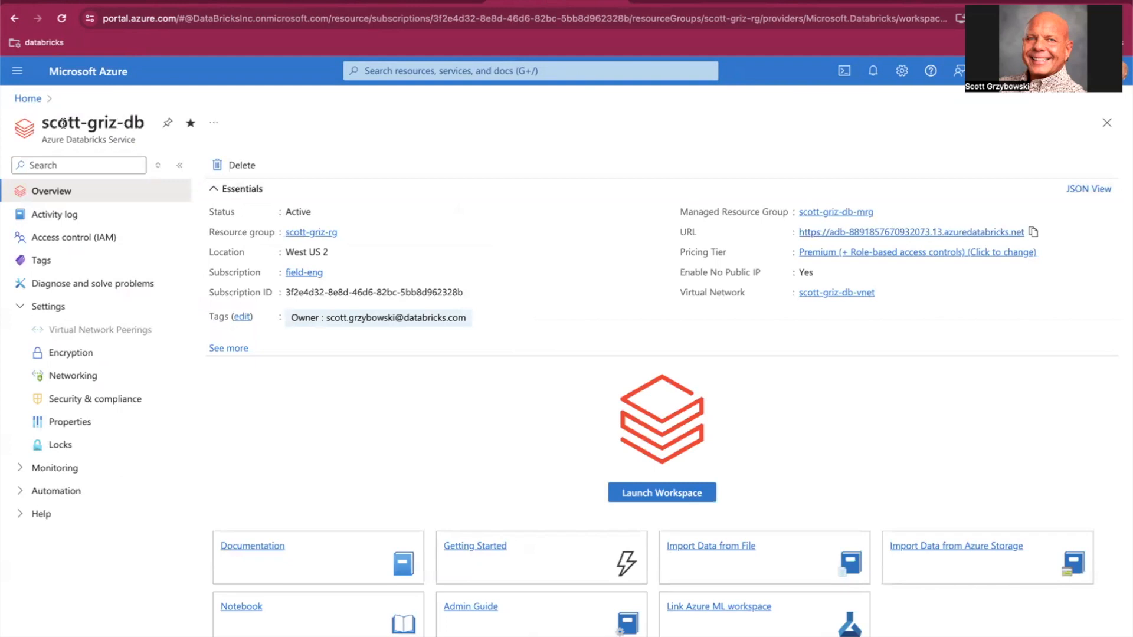
{"action": "left_click_drag", "start_coordinate": [41, 125], "coordinate": [144, 123]}
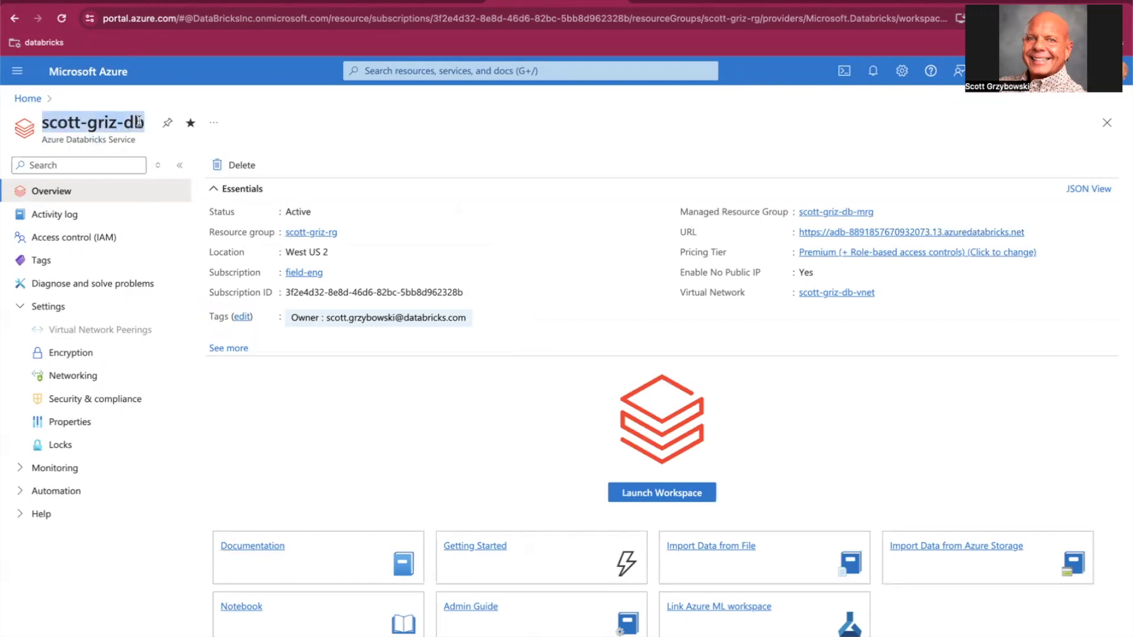
{"action": "right_click", "coordinate": [133, 126]}
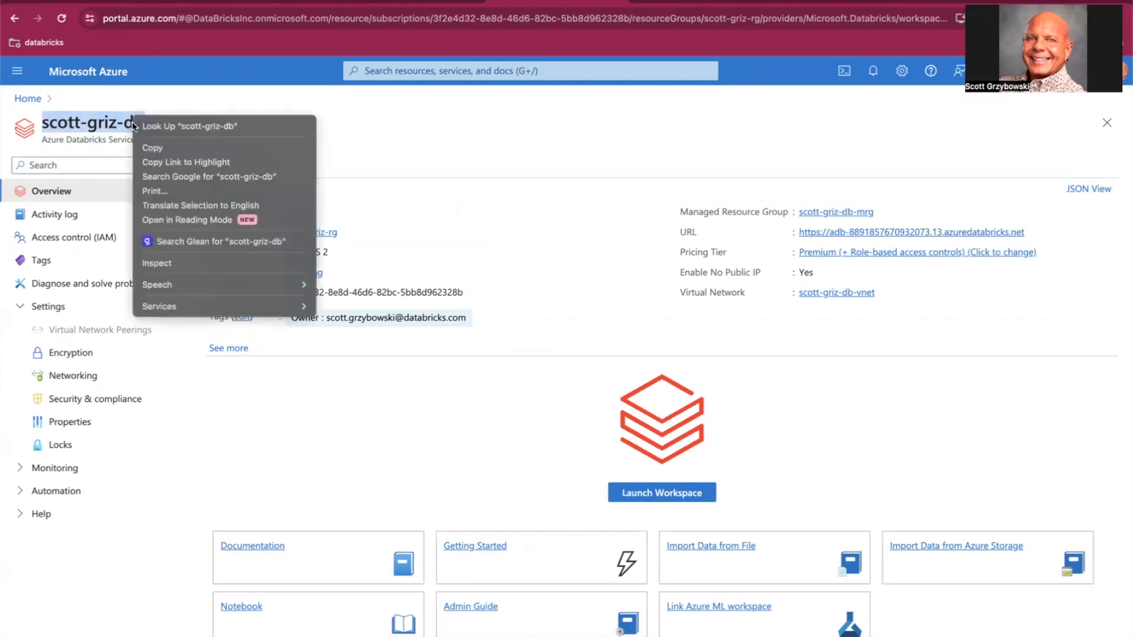
{"action": "left_click", "coordinate": [158, 146]}
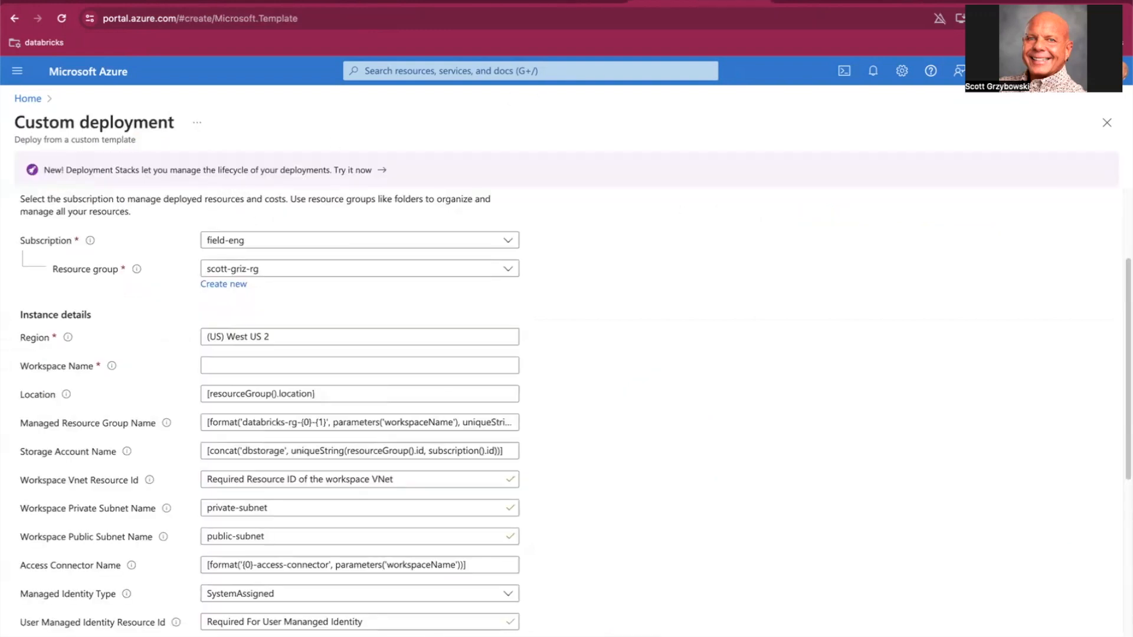
{"action": "left_click", "coordinate": [268, 364]}
{"action": "right_click", "coordinate": [267, 363]}
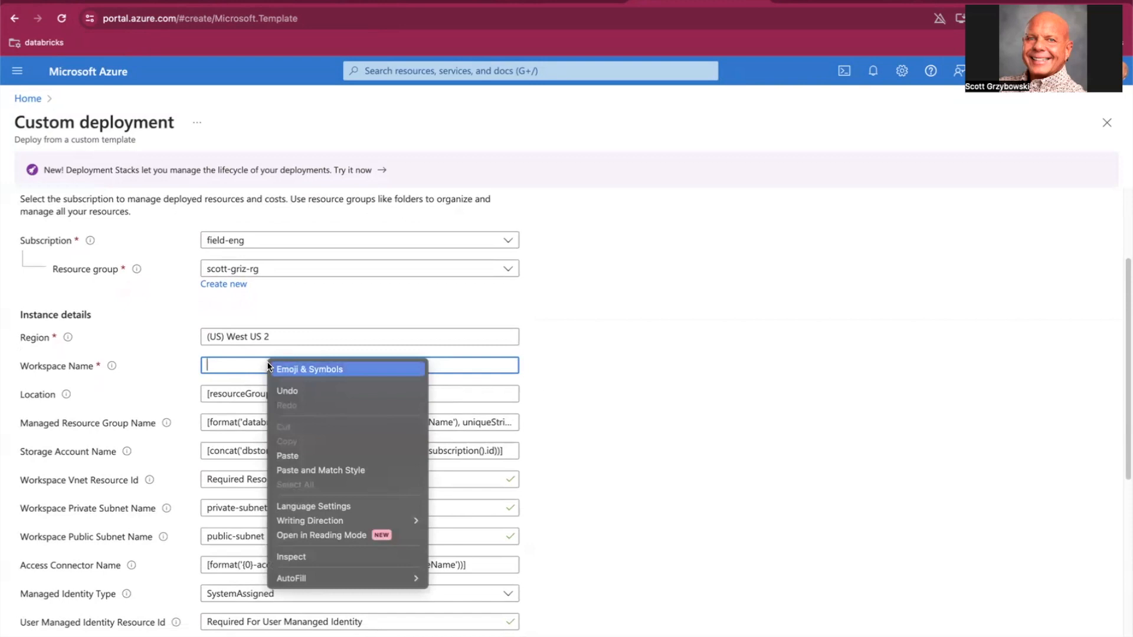
{"action": "left_click", "coordinate": [313, 455]}
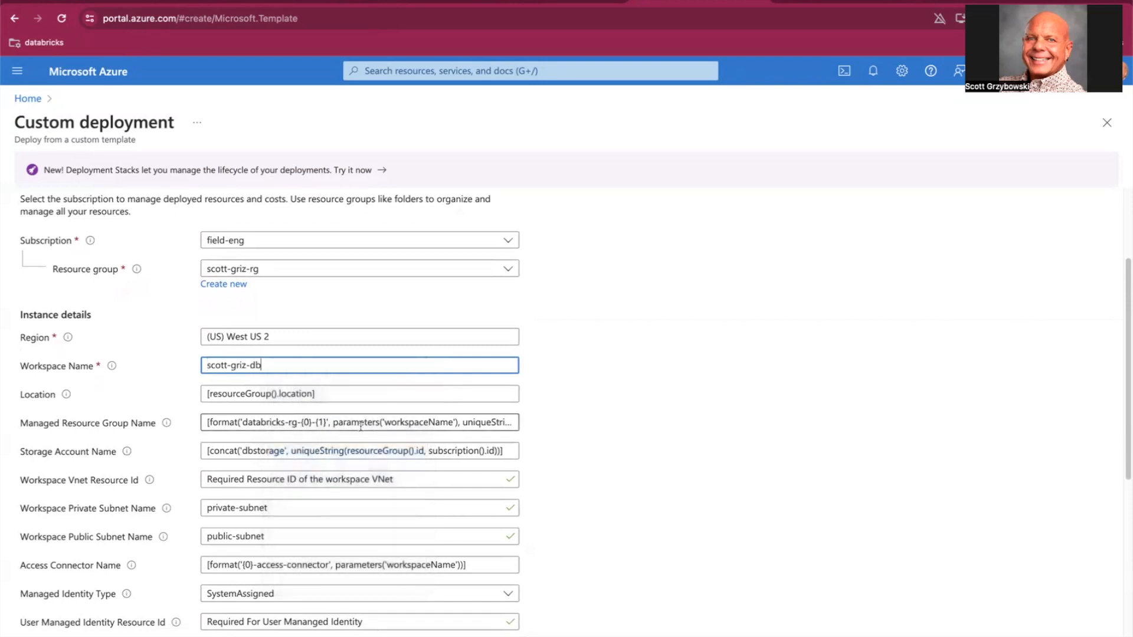
Replace the default Managed Resource Group Name expression with scott-griz-db-mrg
{"action": "scroll", "coordinate": [358, 386], "scroll_direction": "down", "scroll_amount": 3}
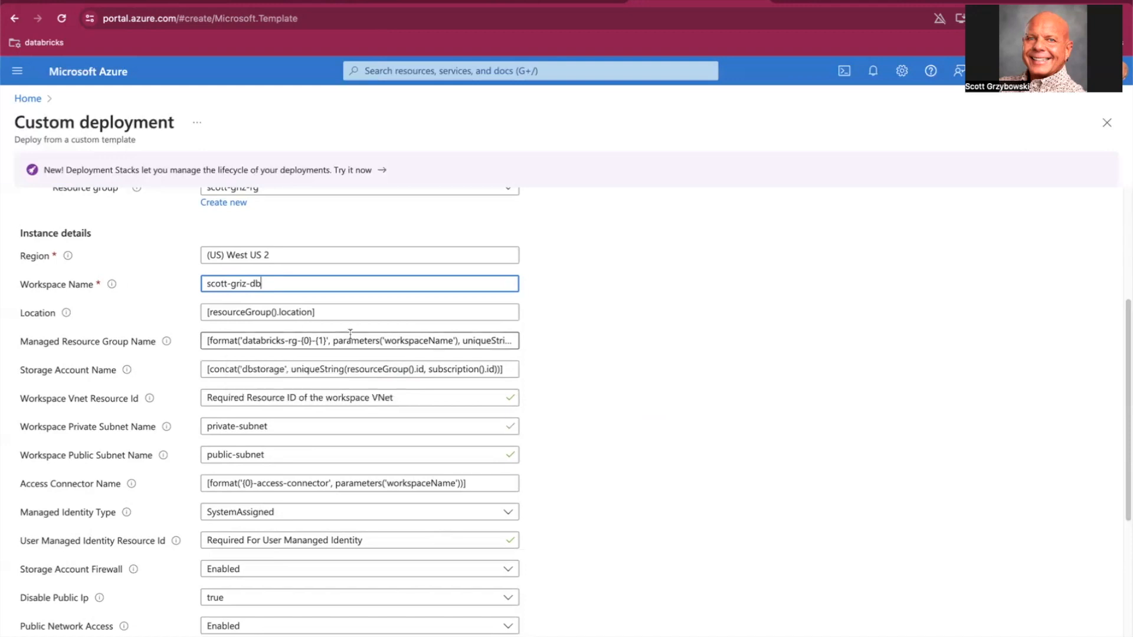
{"action": "key", "text": "super+Tab"}
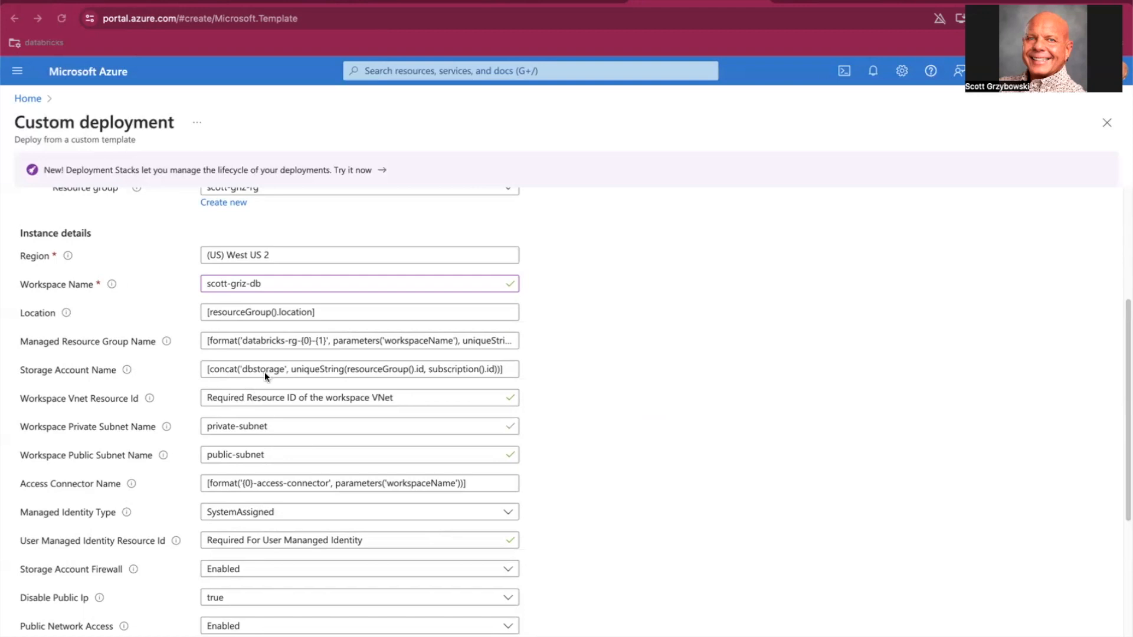
{"action": "double_click", "coordinate": [387, 340]}
{"action": "key", "text": "ctrl+a"}
{"action": "key", "text": "BackSpace"}
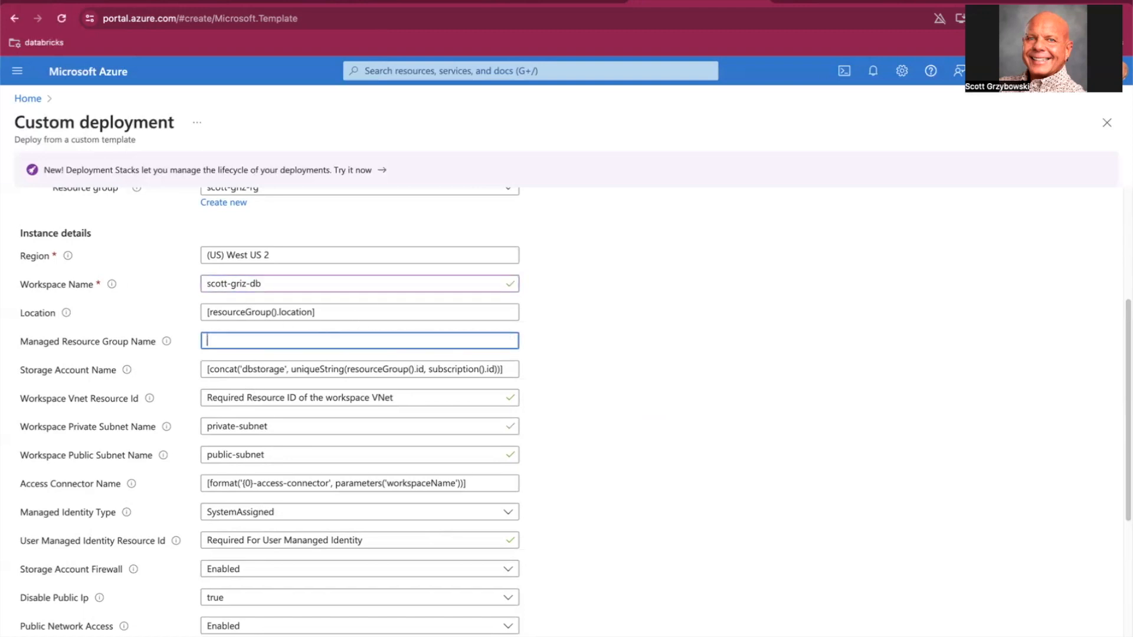
{"action": "key", "text": "ctrl+v"}
{"action": "scroll", "coordinate": [110, 376], "scroll_direction": "down", "scroll_amount": 1}
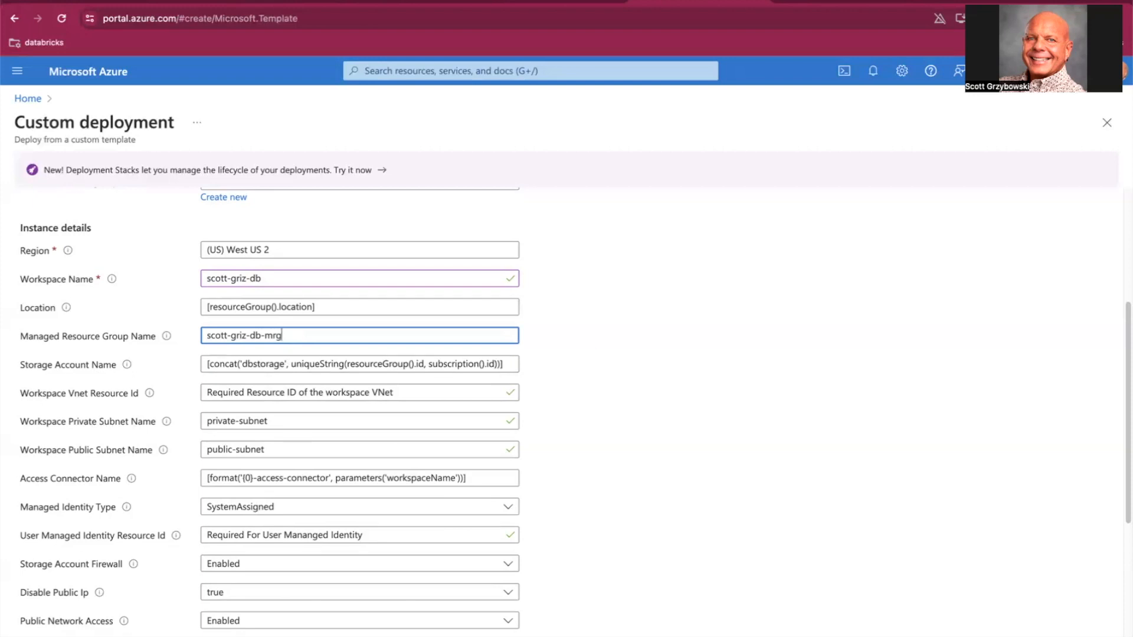
Replace the default Storage Account Name expression with dbstoragescottgriz
{"action": "key", "text": "super+Tab"}
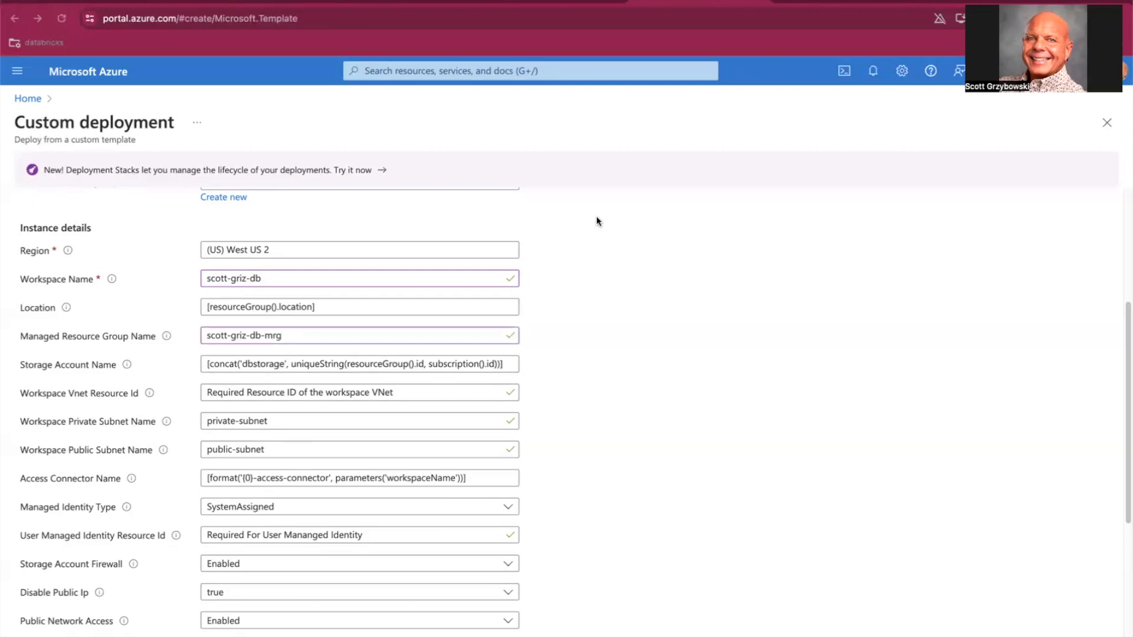
{"action": "double_click", "coordinate": [385, 363]}
{"action": "key", "text": "super+a"}
{"action": "key", "text": "BackSpace"}
{"action": "type", "text": "dbstoragescottgriz"}
{"action": "scroll", "coordinate": [71, 394], "scroll_direction": "down", "scroll_amount": 1}
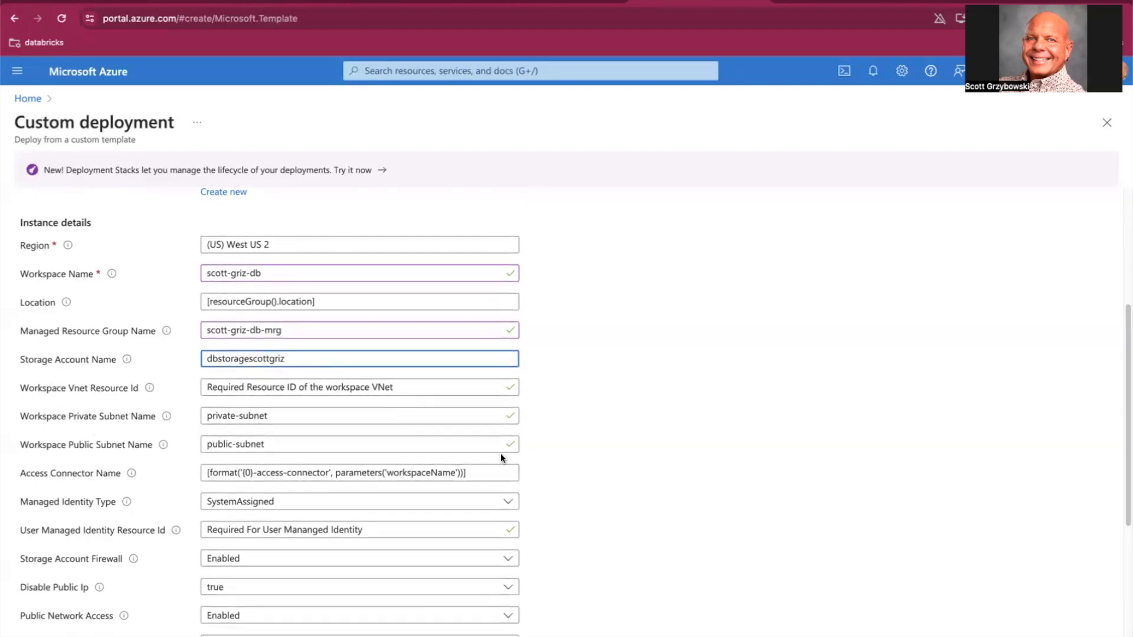
Copy the Resource ID from the scott-griz-db-vnet properties and paste it as the deployment's Workspace Vnet Resource Id
{"action": "left_click", "coordinate": [517, 2]}
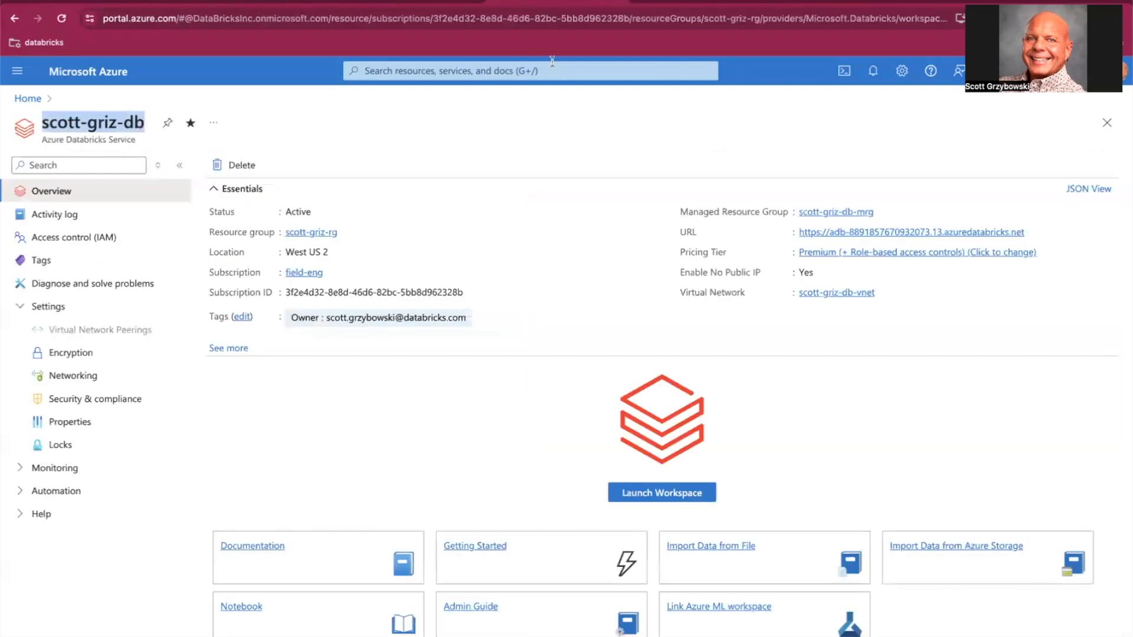
{"action": "left_click", "coordinate": [851, 293]}
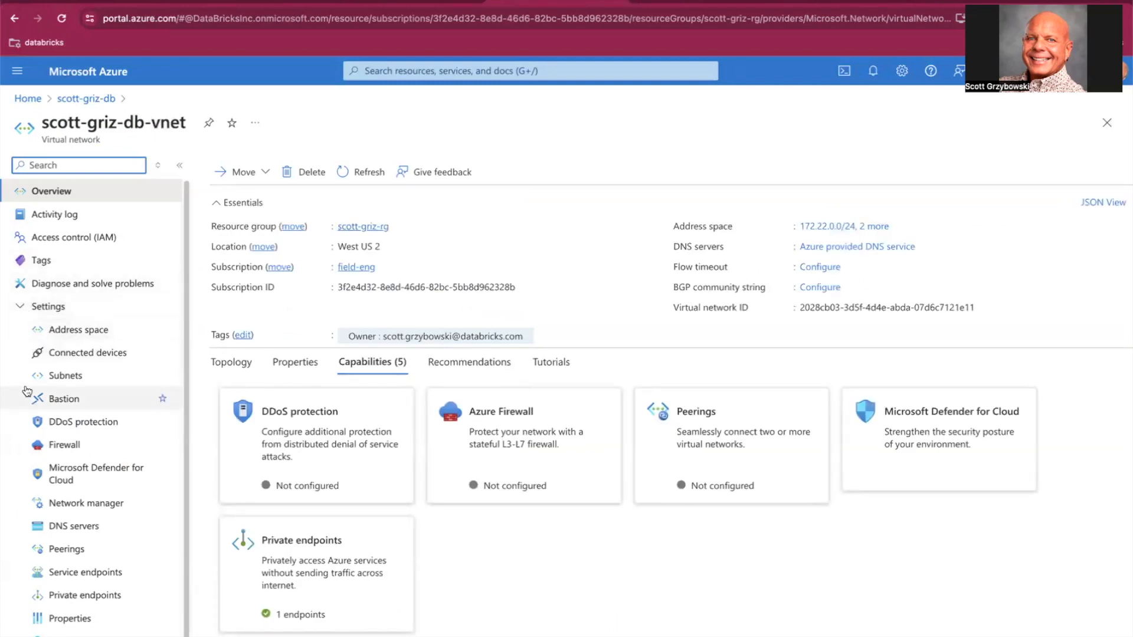
{"action": "left_click", "coordinate": [70, 620]}
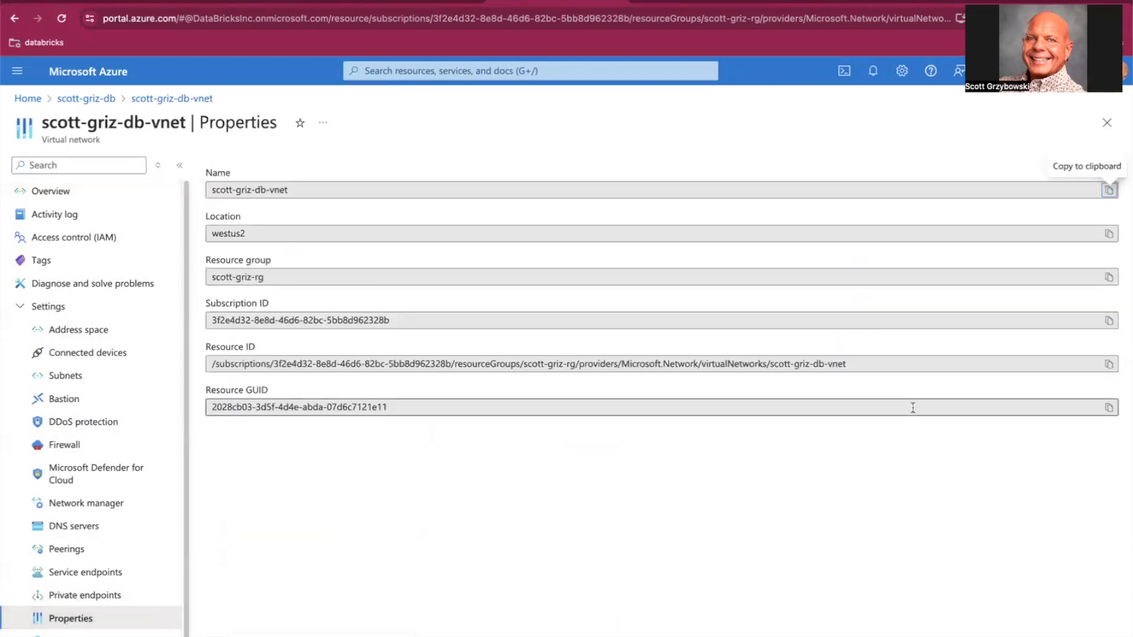
{"action": "left_click_drag", "start_coordinate": [200, 346], "coordinate": [255, 348]}
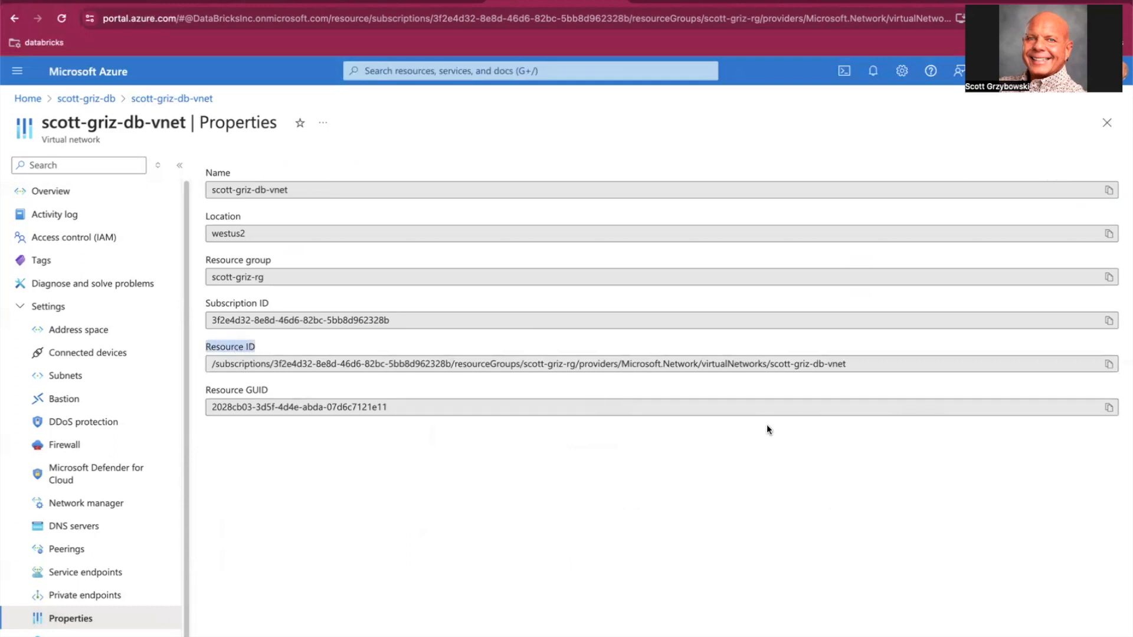
{"action": "left_click", "coordinate": [1108, 364]}
{"action": "left_click", "coordinate": [672, 2]}
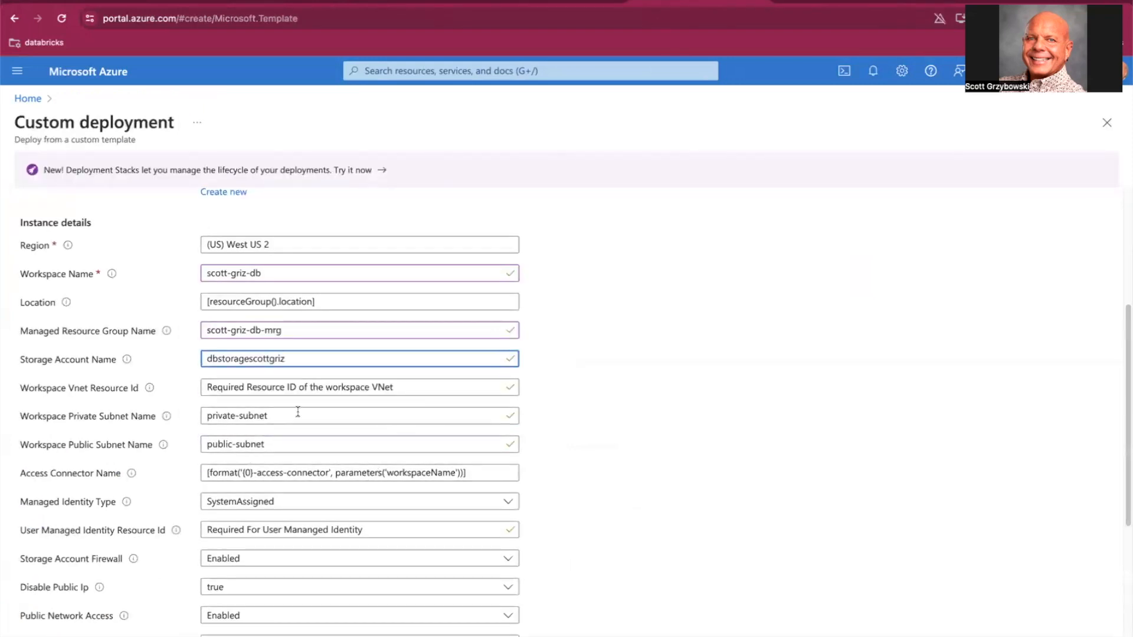
{"action": "left_click_drag", "start_coordinate": [394, 387], "coordinate": [183, 372]}
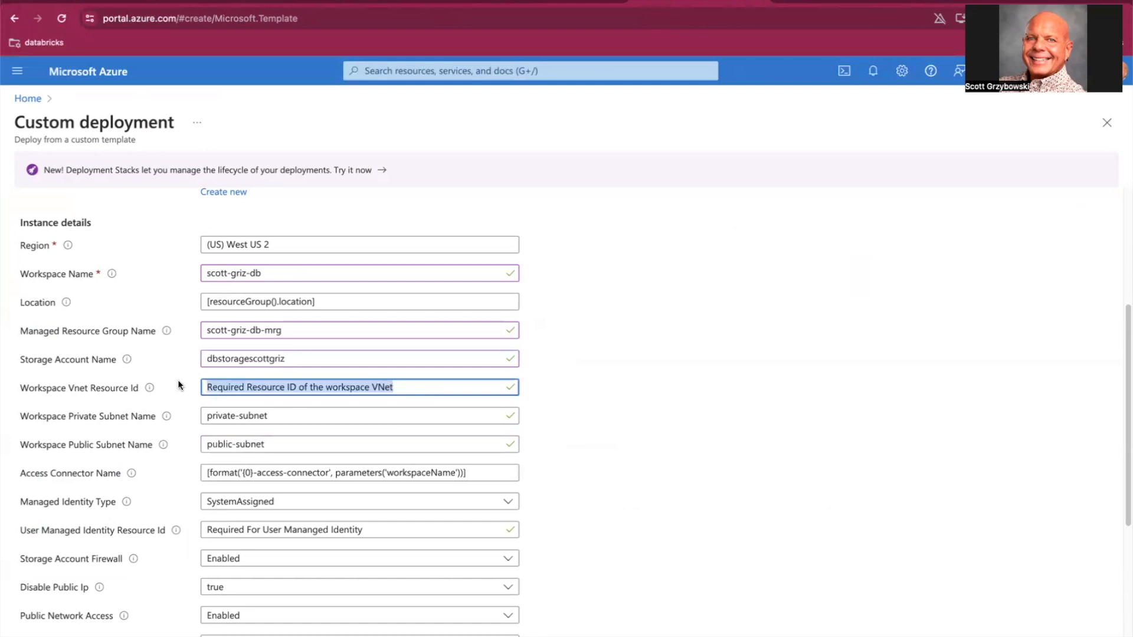
{"action": "key", "text": "ctrl+v"}
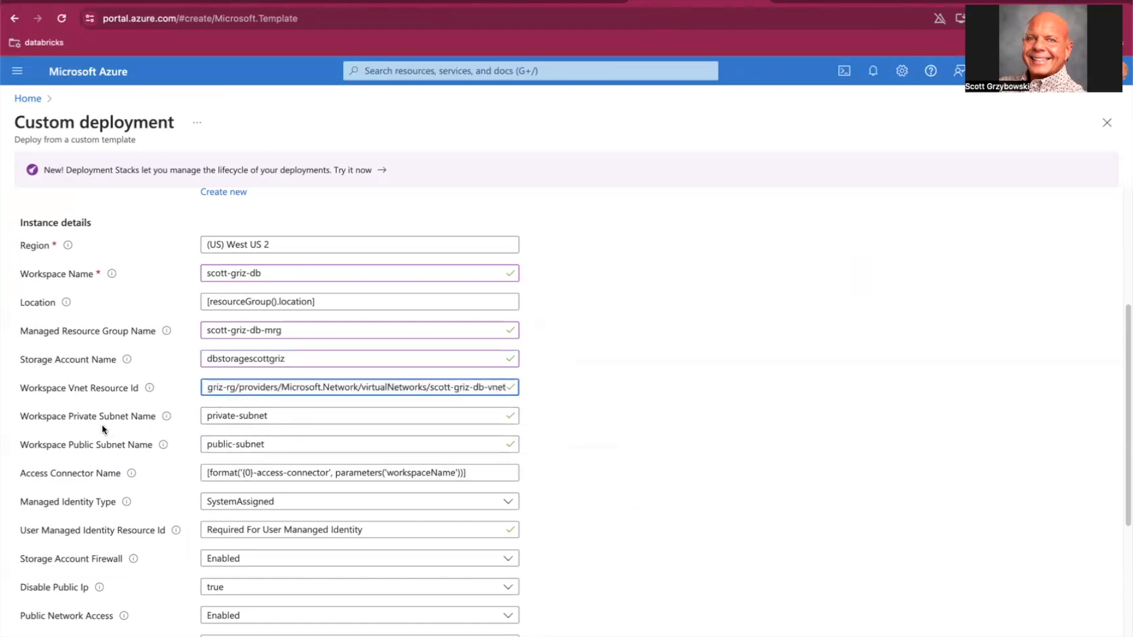
Copy the private subnet name from the expanded workspace overview and set the Workspace Private Subnet Name to scott-griz-pvt-subnet
{"action": "left_click", "coordinate": [570, 1]}
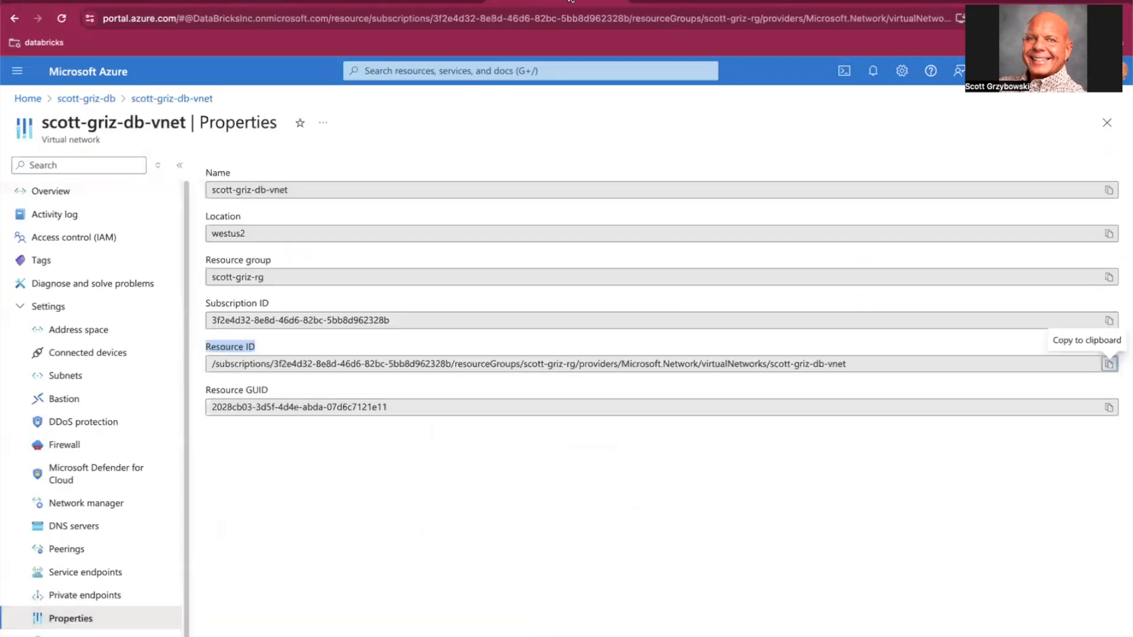
{"action": "left_click", "coordinate": [39, 195]}
{"action": "left_click", "coordinate": [105, 98]}
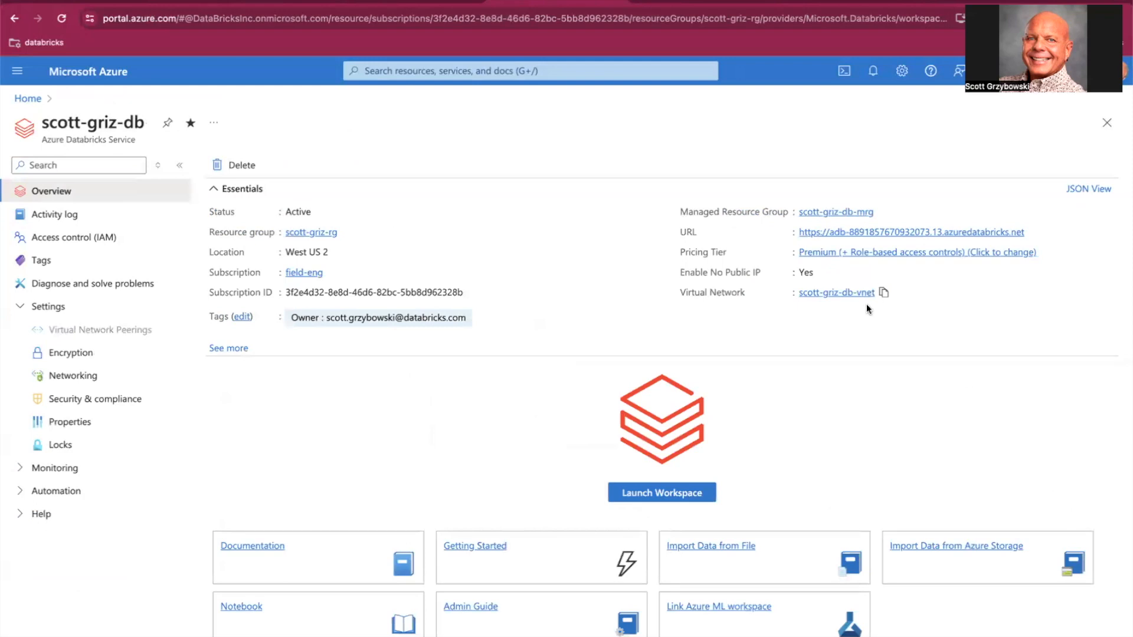
{"action": "left_click", "coordinate": [227, 348]}
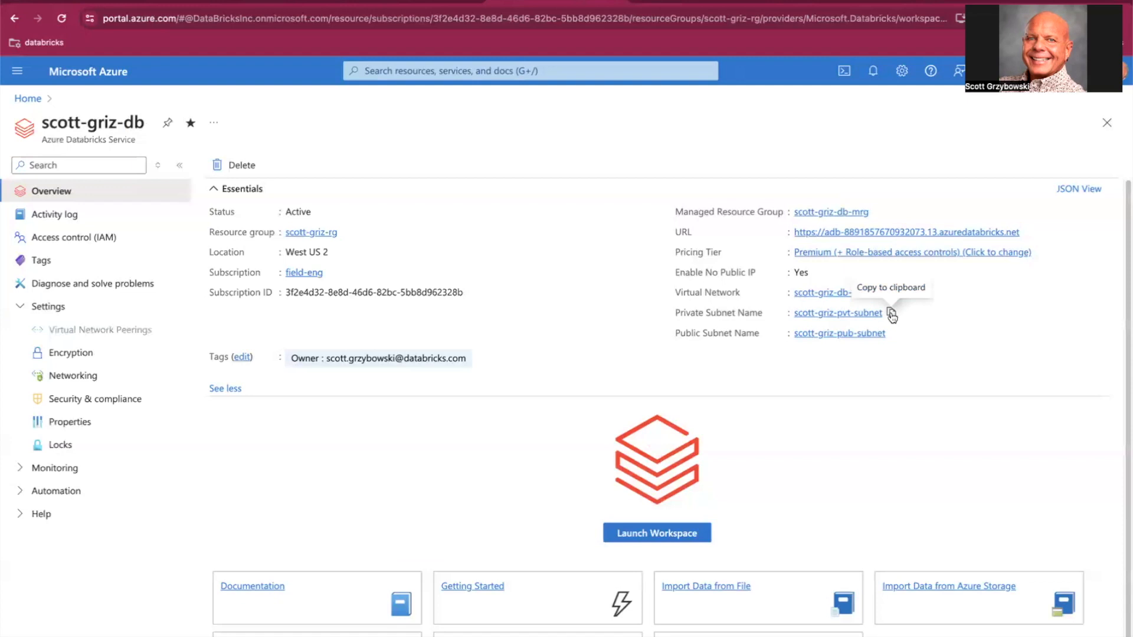
{"action": "left_click", "coordinate": [675, 1]}
{"action": "left_click_drag", "start_coordinate": [331, 417], "coordinate": [187, 388]}
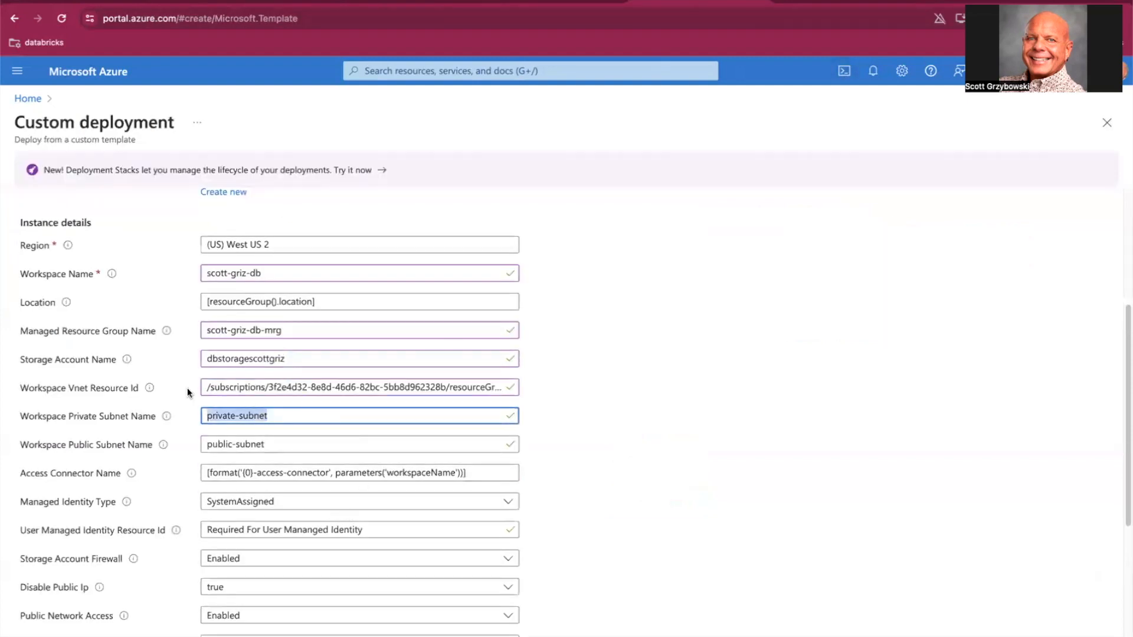
{"action": "key", "text": "ctrl+v"}
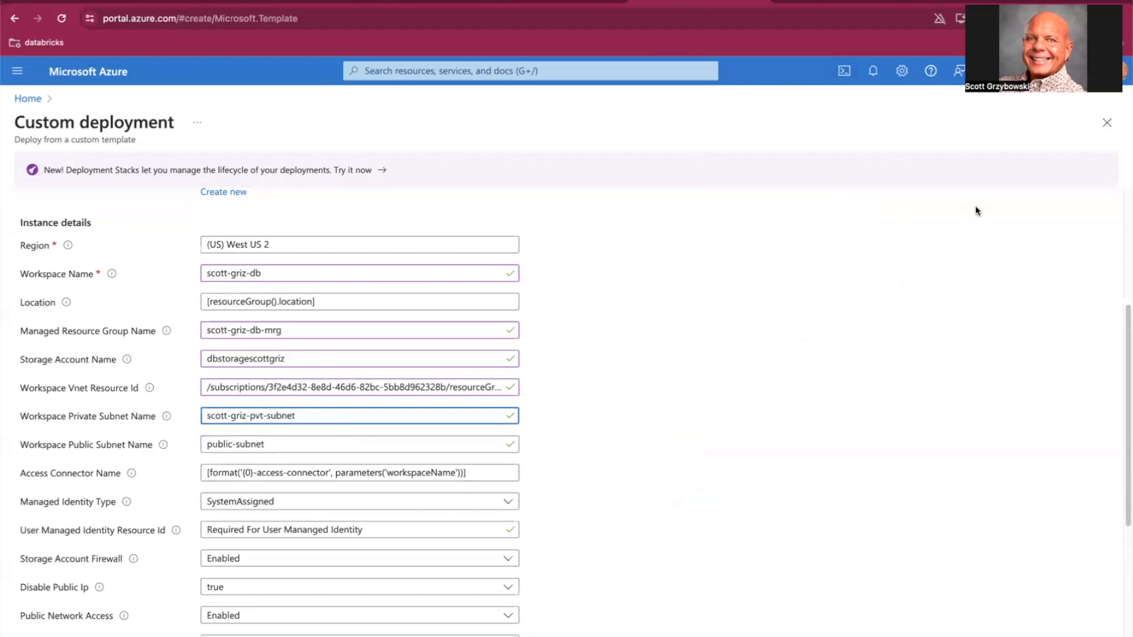
Replace the default Workspace Public Subnet Name with scott-griz-pvt-subnet
{"action": "left_click", "coordinate": [552, 1]}
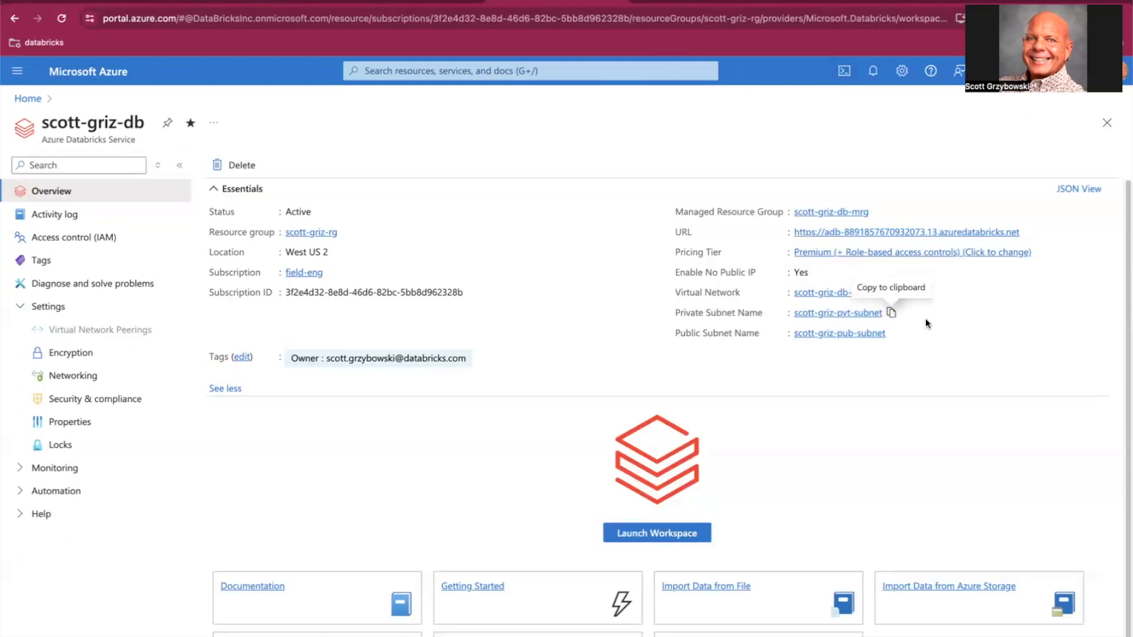
{"action": "left_click", "coordinate": [679, 3]}
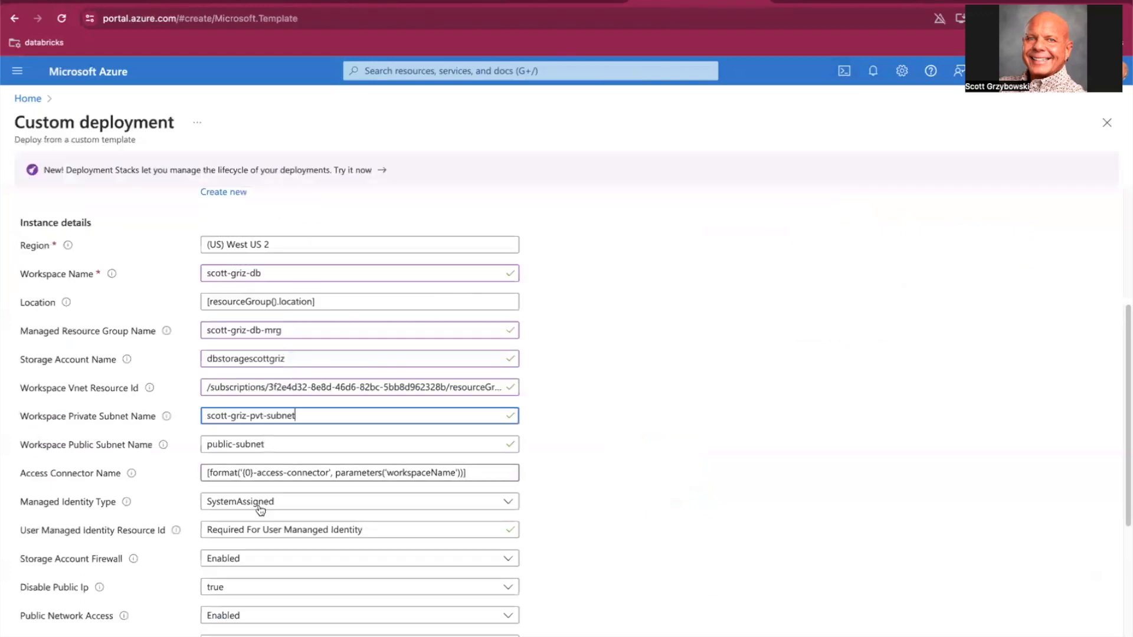
{"action": "left_click", "coordinate": [293, 446]}
{"action": "key", "text": "ctrl+a"}
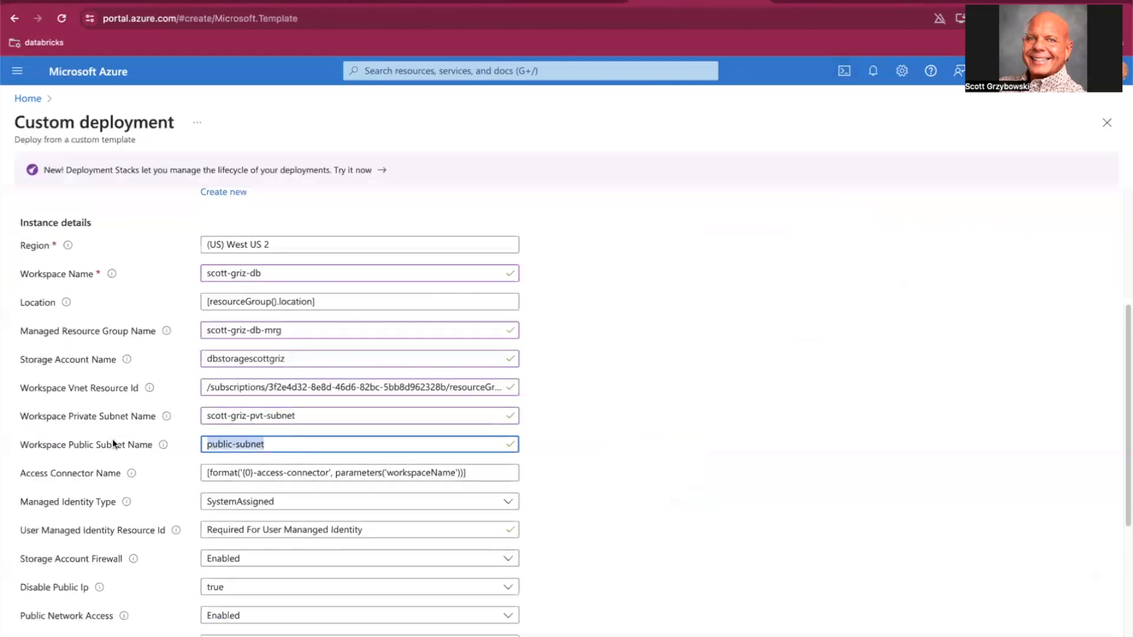
{"action": "key", "text": "ctrl+v"}
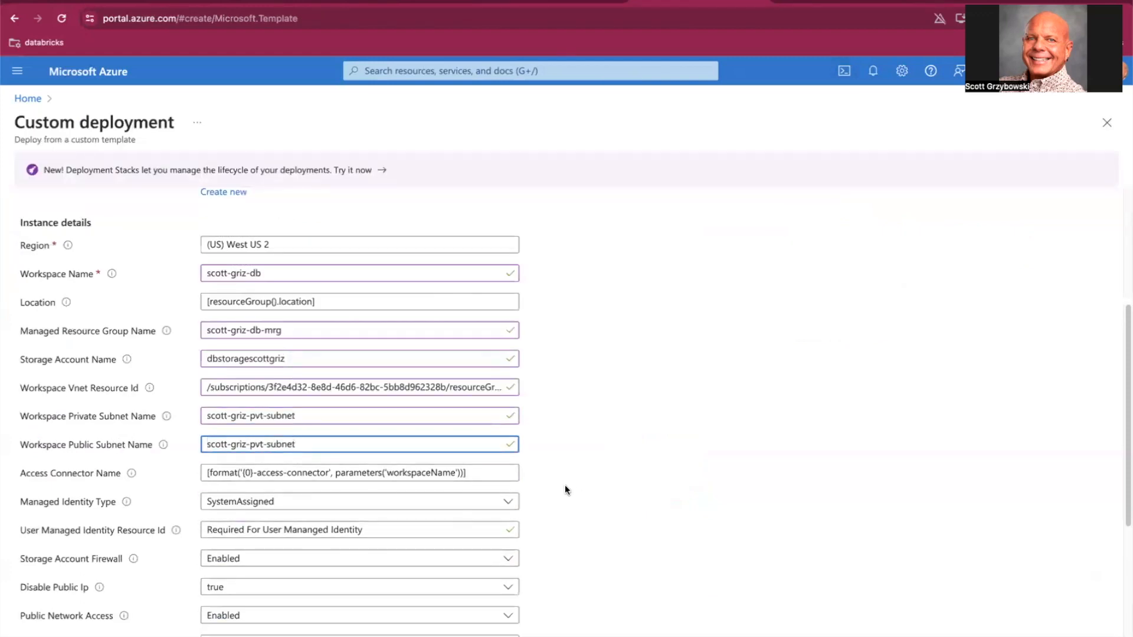
Set the deployment's Required Nsg Rules to NoAzureDatabricksRules
{"action": "scroll", "coordinate": [355, 487], "scroll_direction": "down", "scroll_amount": 1}
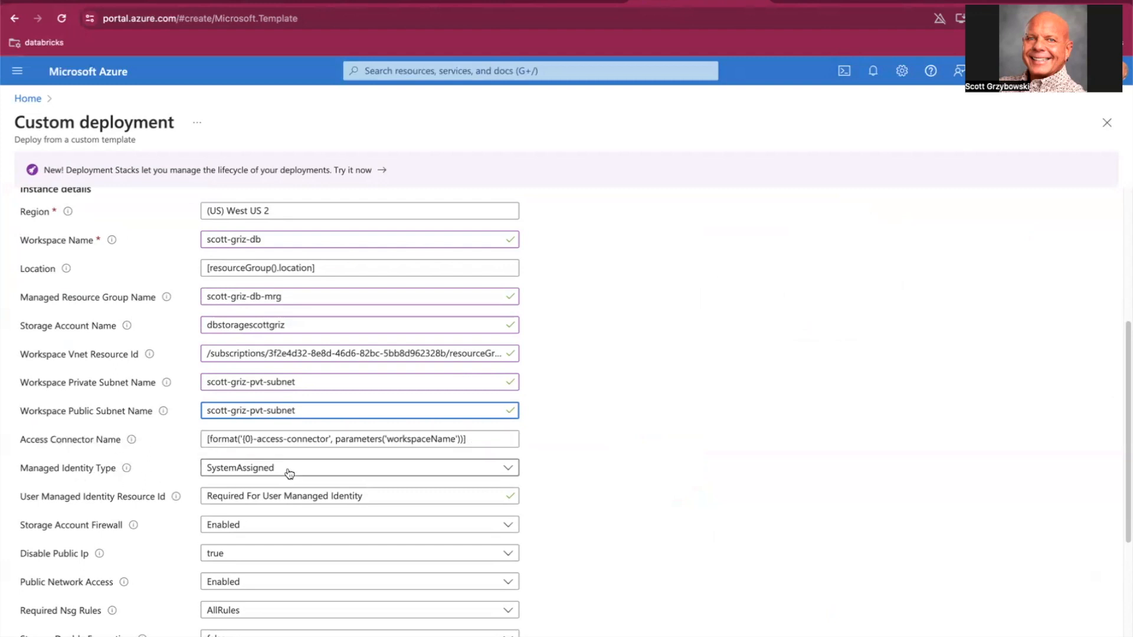
{"action": "scroll", "coordinate": [398, 487], "scroll_direction": "down", "scroll_amount": 1}
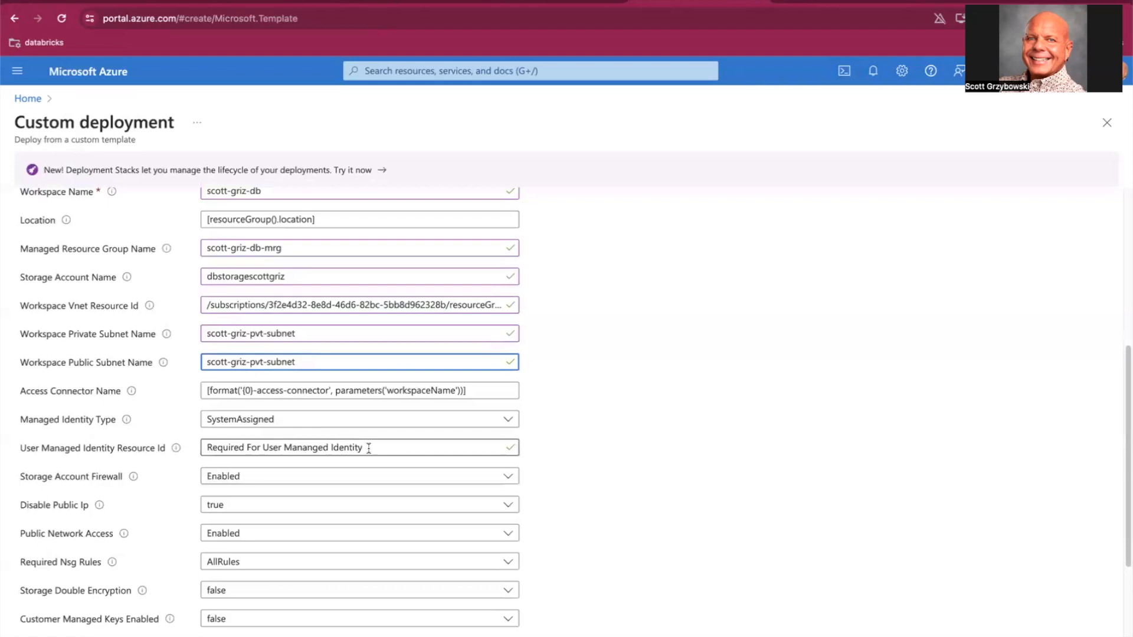
{"action": "scroll", "coordinate": [369, 449], "scroll_direction": "down", "scroll_amount": 1}
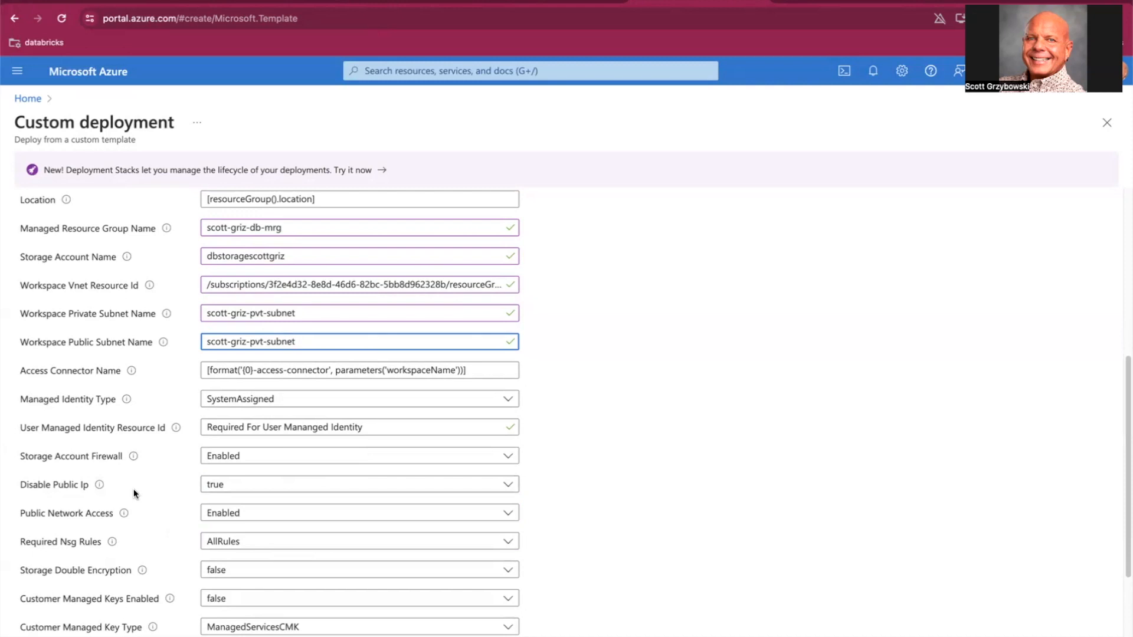
{"action": "scroll", "coordinate": [129, 488], "scroll_direction": "down", "scroll_amount": 1}
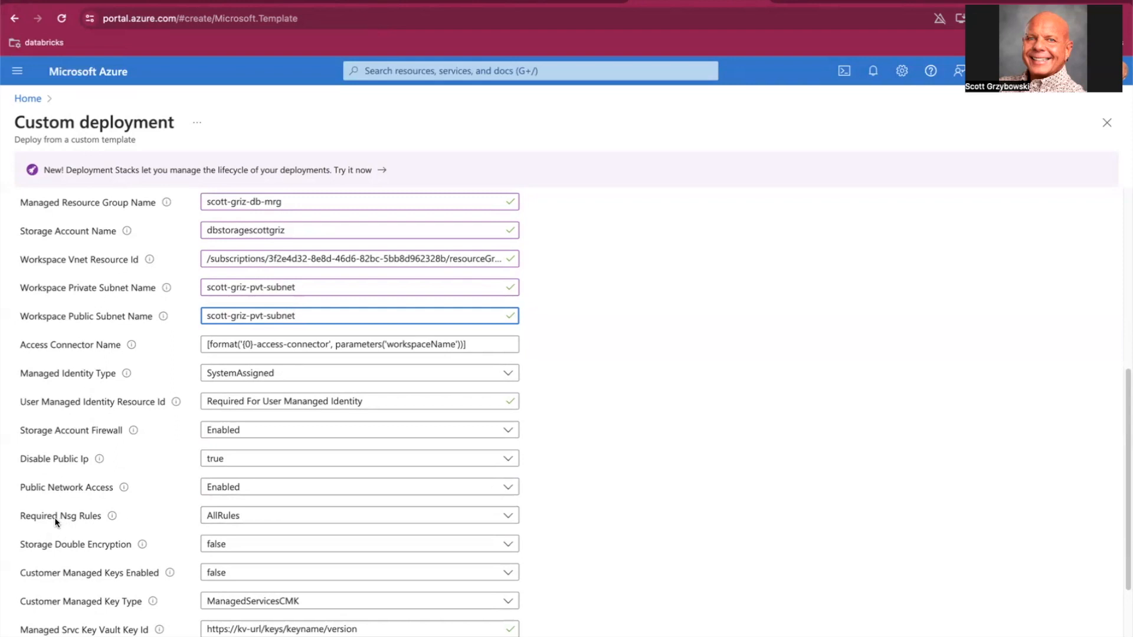
{"action": "left_click", "coordinate": [306, 517]}
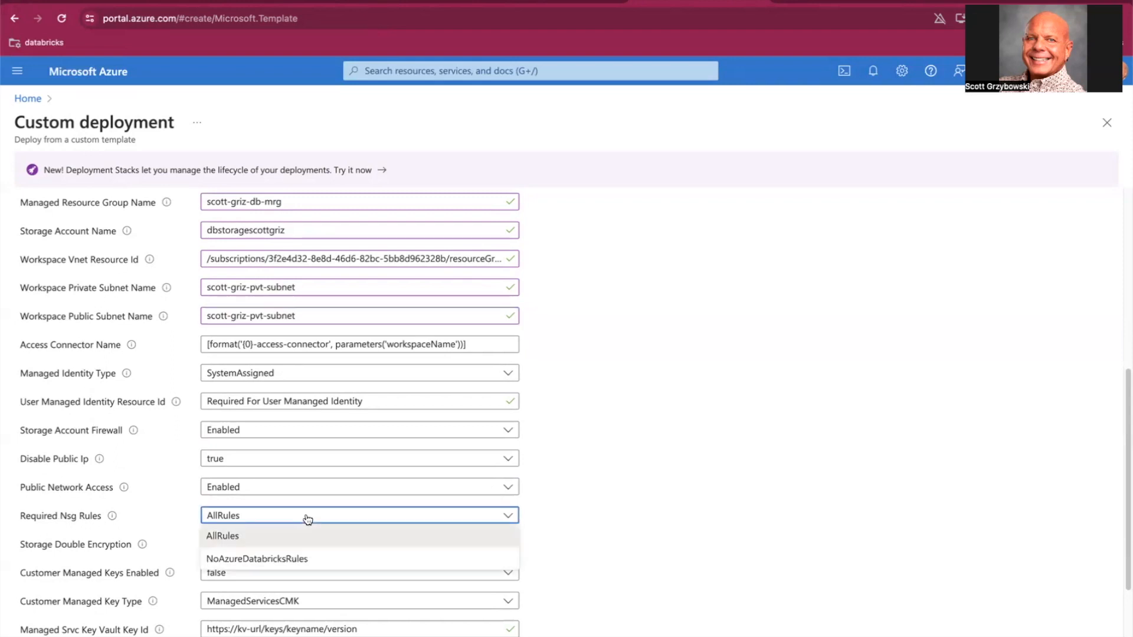
{"action": "left_click", "coordinate": [277, 558]}
Review the customer-managed key fields and the workspace values entered in the deployment form
{"action": "scroll", "coordinate": [603, 477], "scroll_direction": "down", "scroll_amount": 1}
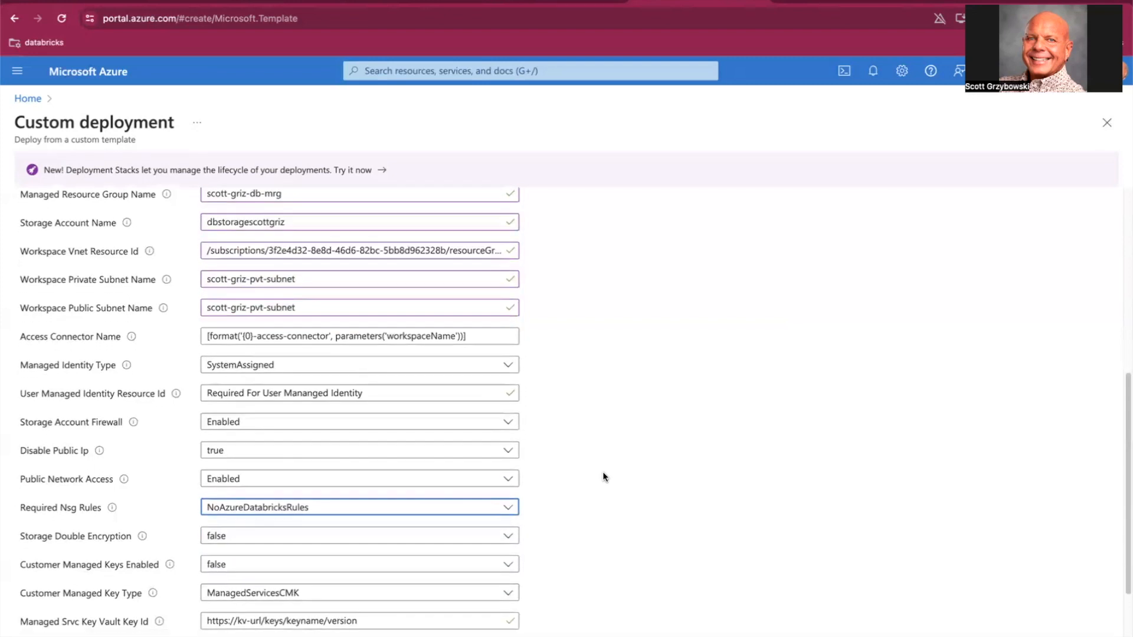
{"action": "scroll", "coordinate": [603, 477], "scroll_direction": "down", "scroll_amount": 3}
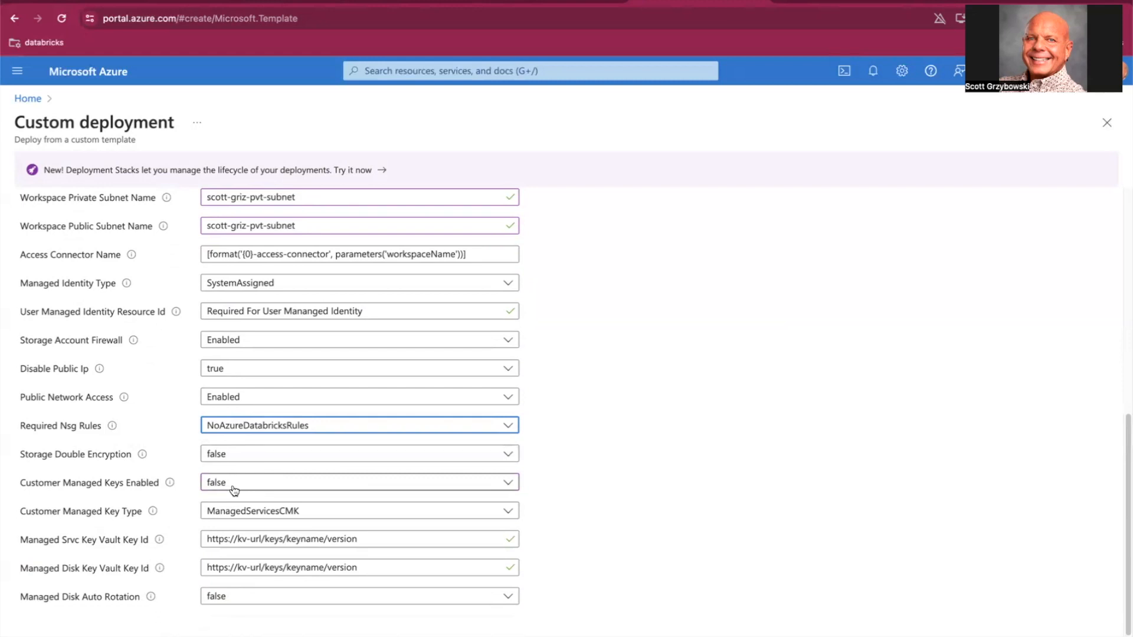
{"action": "triple_click", "coordinate": [370, 539]}
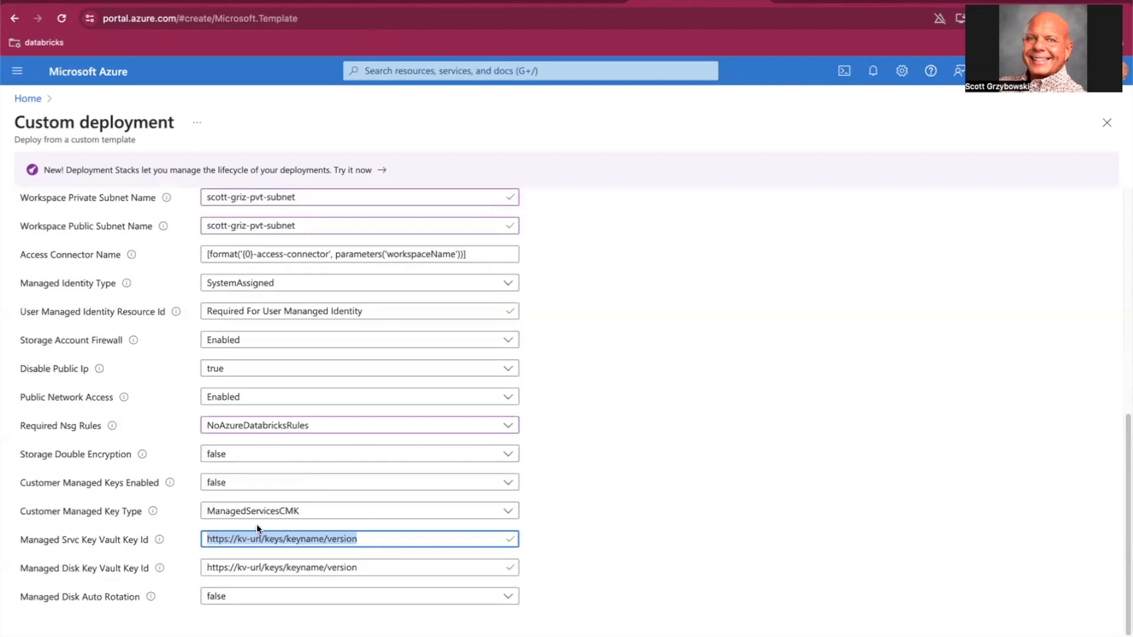
{"action": "scroll", "coordinate": [258, 527], "scroll_direction": "up", "scroll_amount": 5}
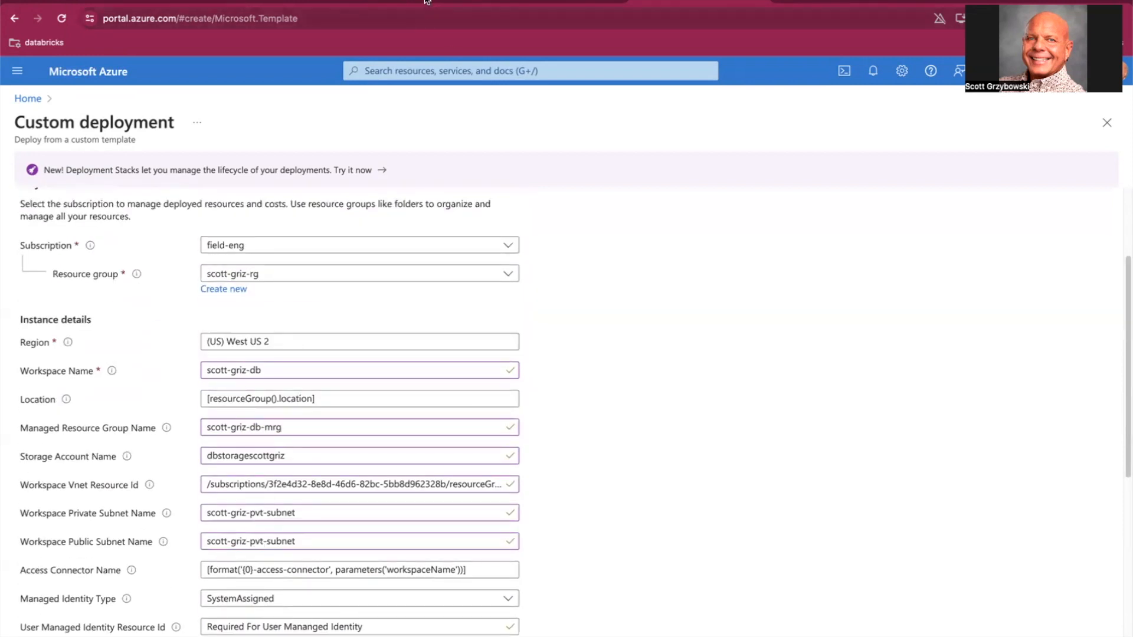
{"action": "mouse_move", "coordinate": [112, 375]}
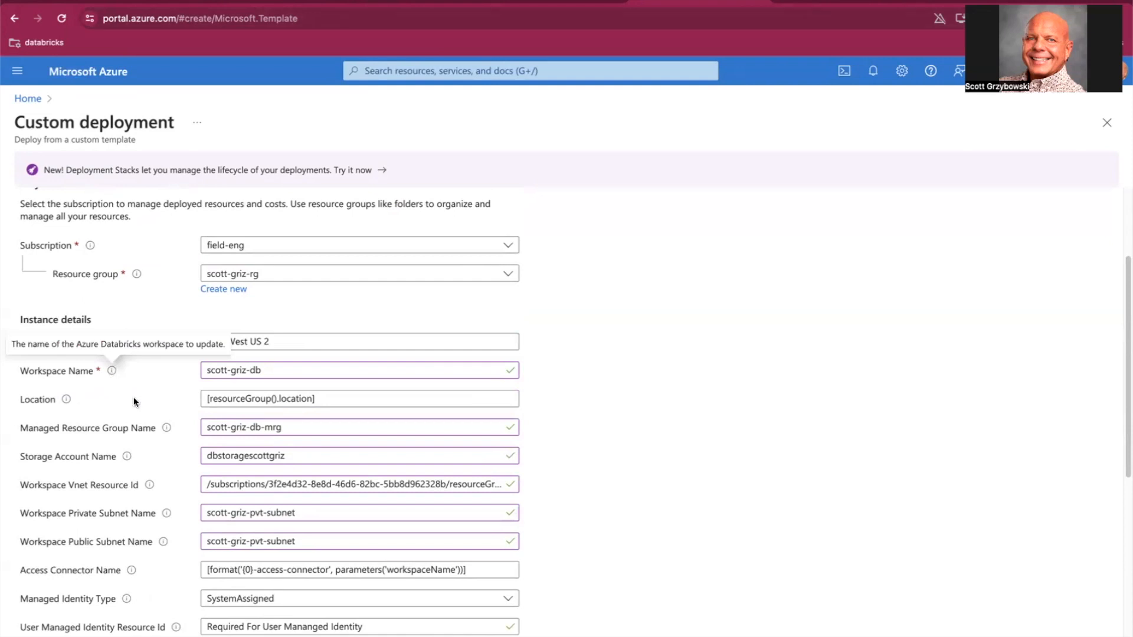
Open the ARM template fields reference from the firewall support article in a new tab and read the field descriptions
{"action": "left_click", "coordinate": [416, 2]}
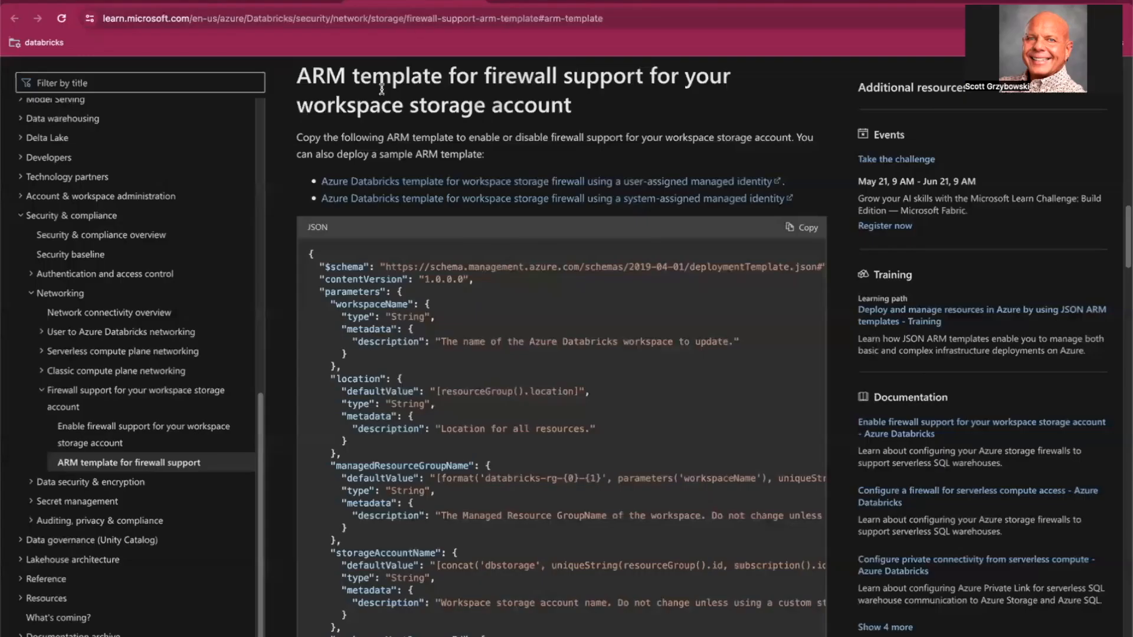
{"action": "left_click", "coordinate": [237, 3]}
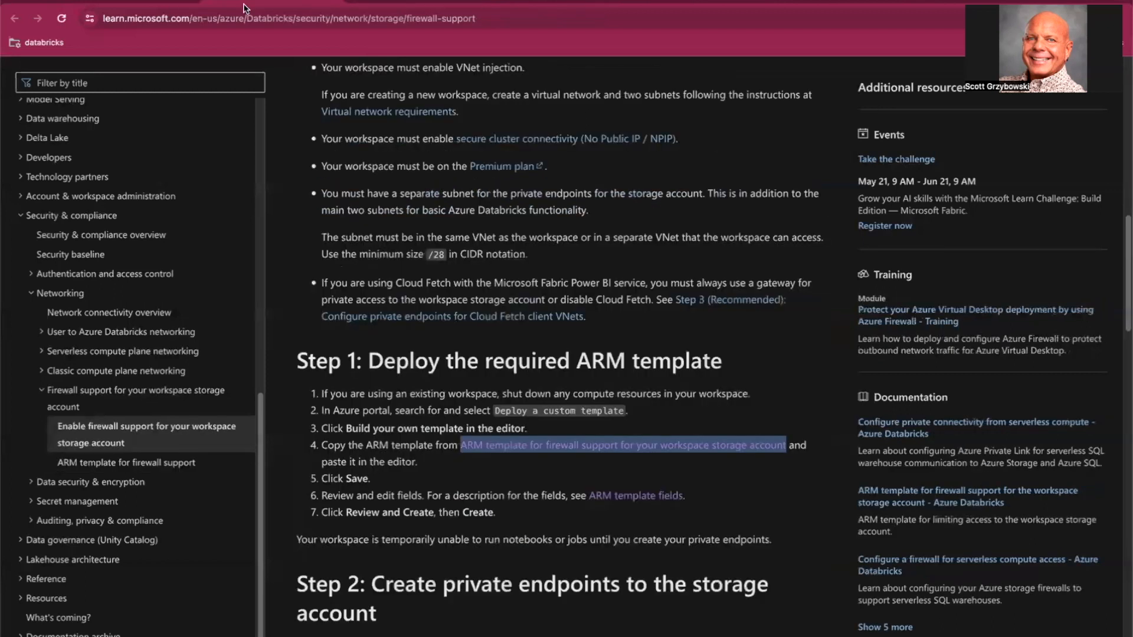
{"action": "right_click", "coordinate": [624, 495]}
{"action": "left_click", "coordinate": [675, 413]}
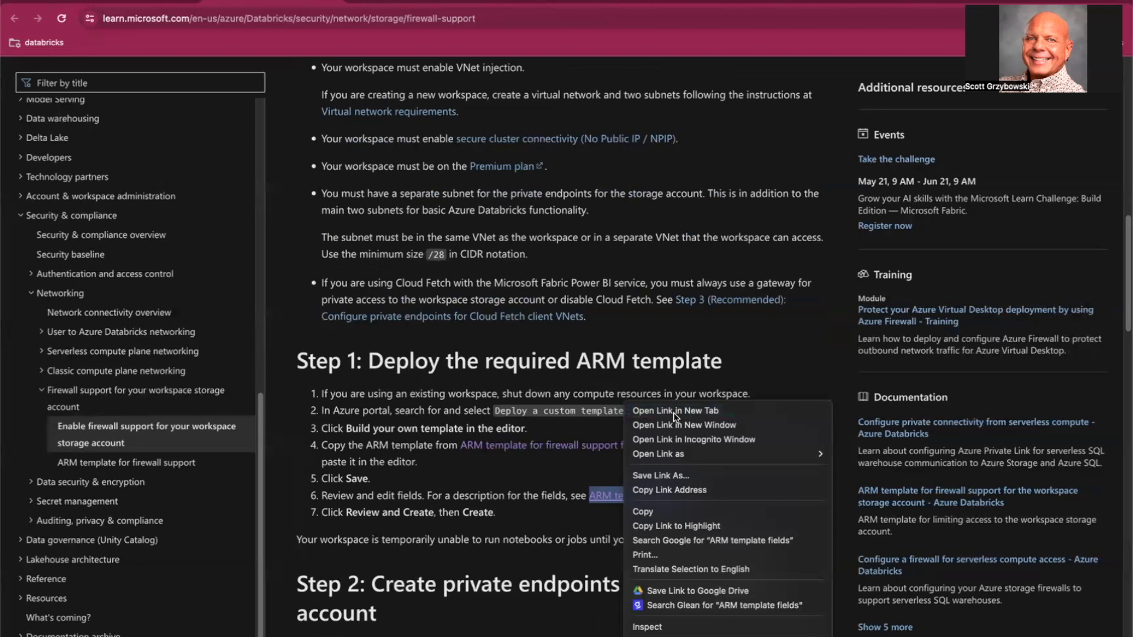
{"action": "left_click", "coordinate": [348, 2]}
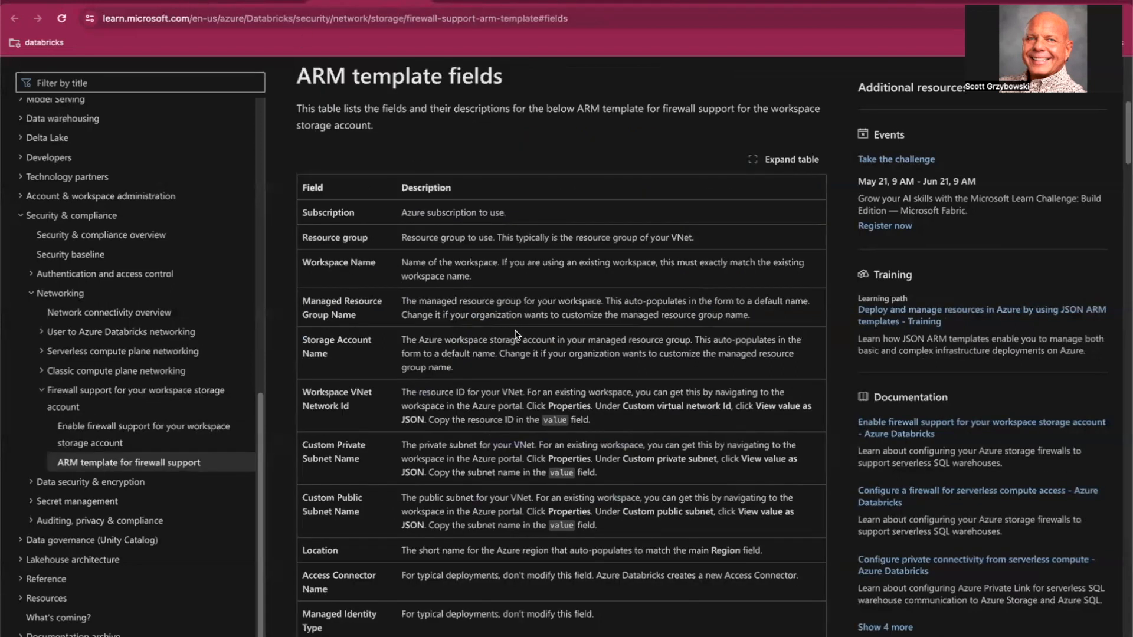
{"action": "scroll", "coordinate": [514, 335], "scroll_direction": "down", "scroll_amount": 3}
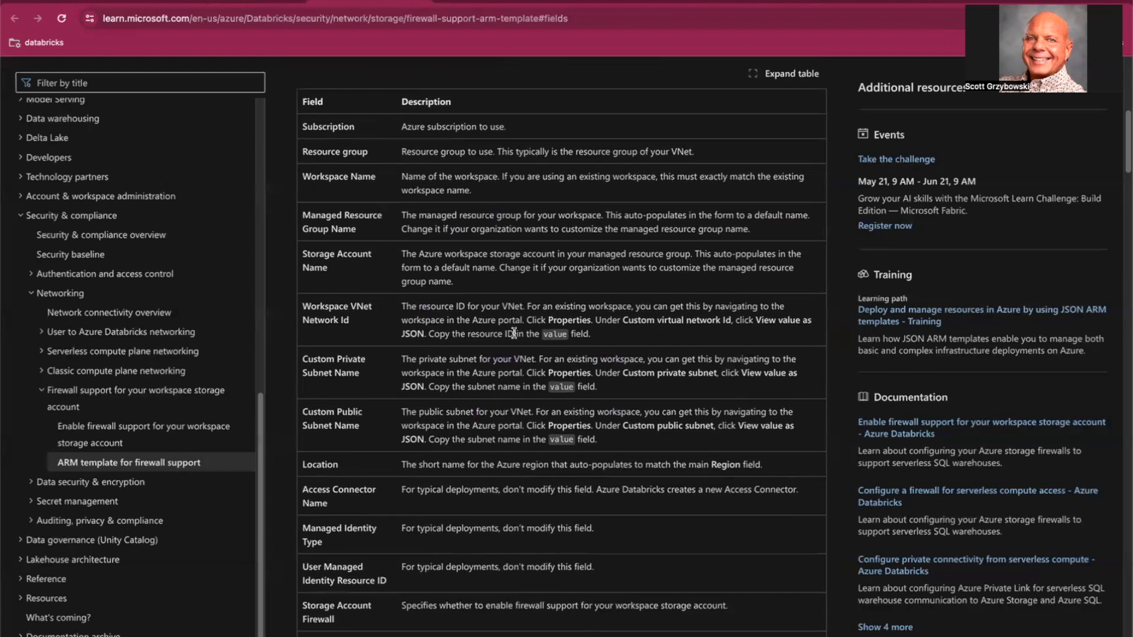
{"action": "scroll", "coordinate": [514, 333], "scroll_direction": "down", "scroll_amount": 1}
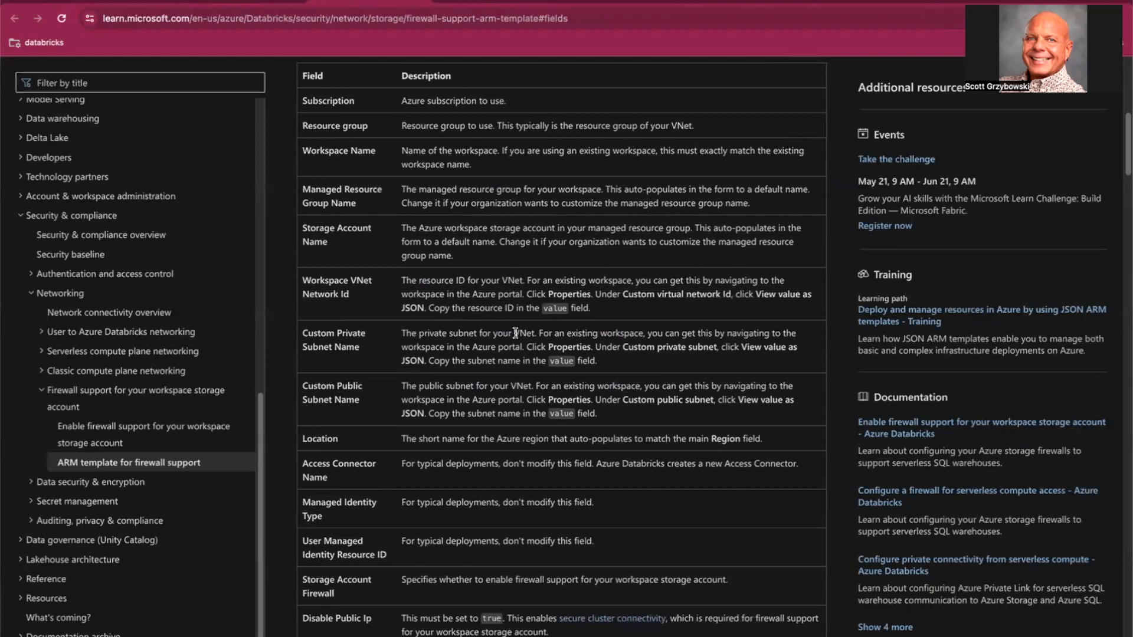
{"action": "scroll", "coordinate": [515, 333], "scroll_direction": "down", "scroll_amount": 5}
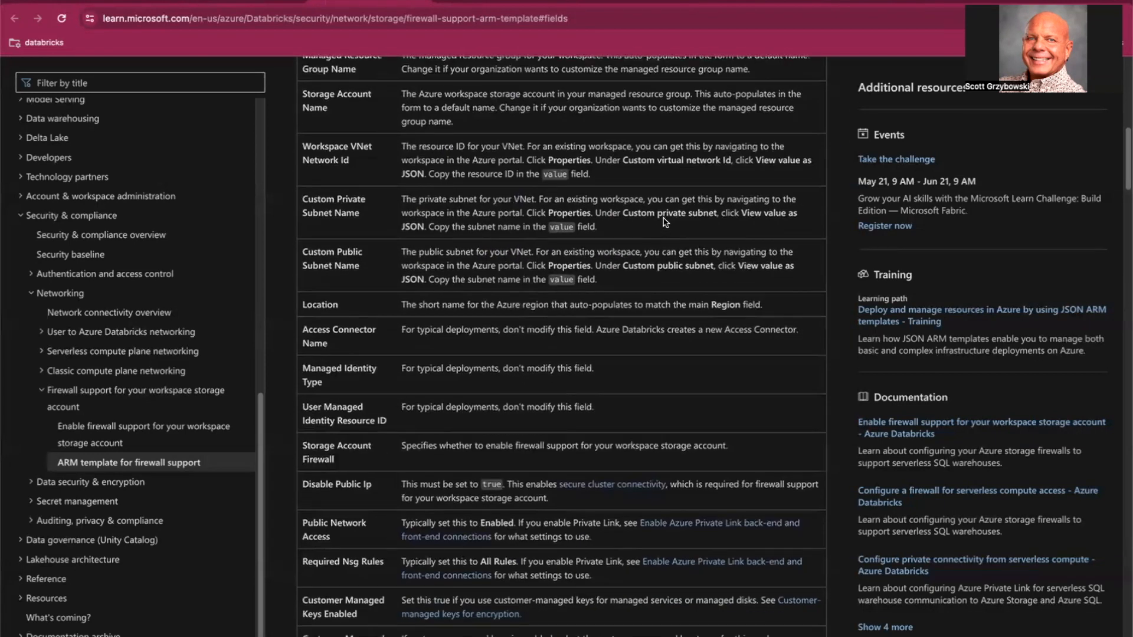
Return to the completed custom deployment in the Azure portal, validate and review its settings, and create it
{"action": "left_click", "coordinate": [721, 2]}
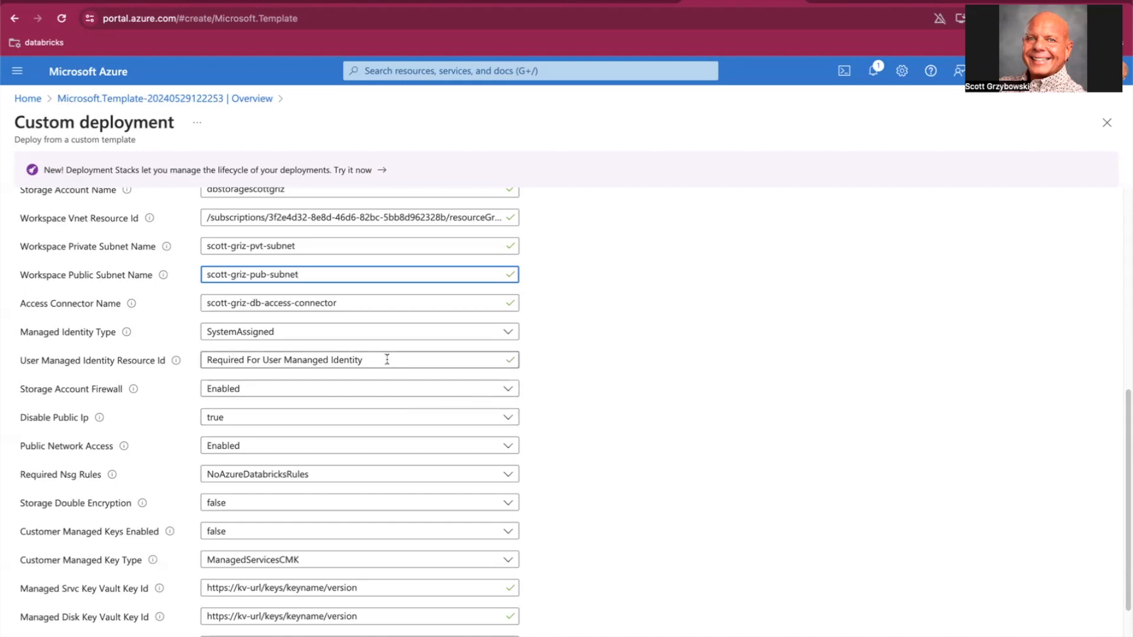
{"action": "scroll", "coordinate": [351, 354], "scroll_direction": "down", "scroll_amount": 2}
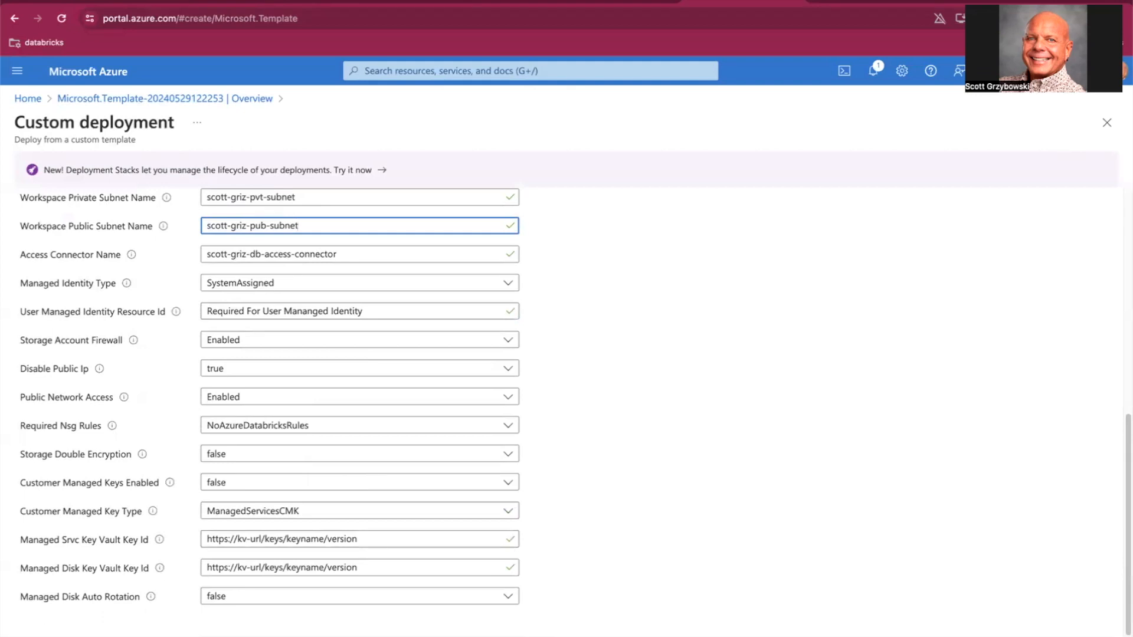
{"action": "left_click", "coordinate": [103, 636]}
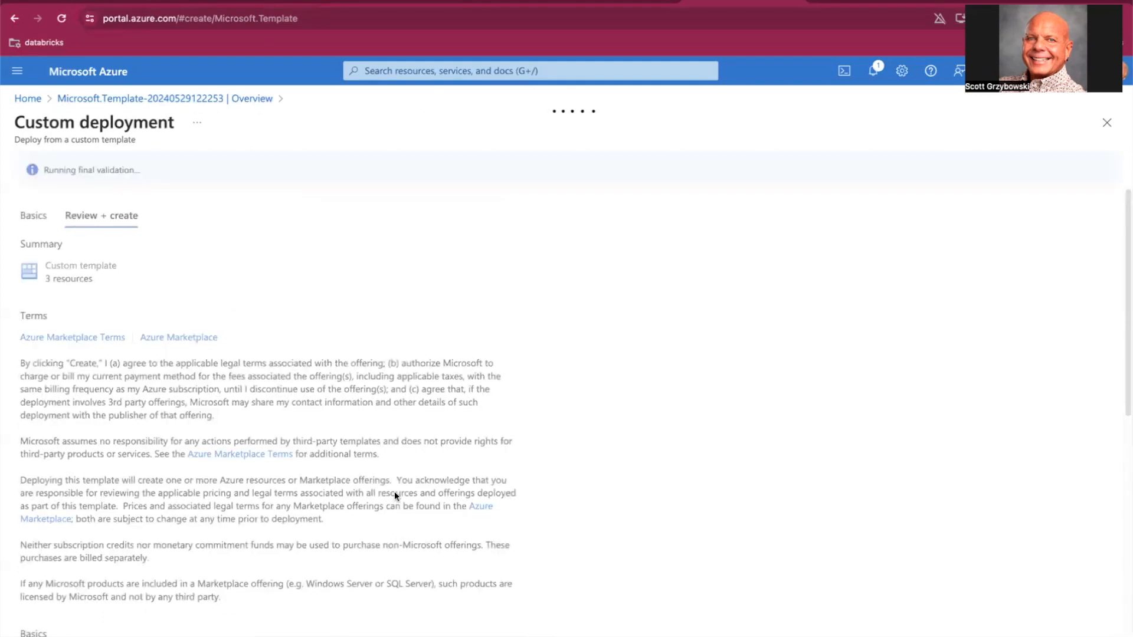
{"action": "scroll", "coordinate": [177, 614], "scroll_direction": "down", "scroll_amount": 5}
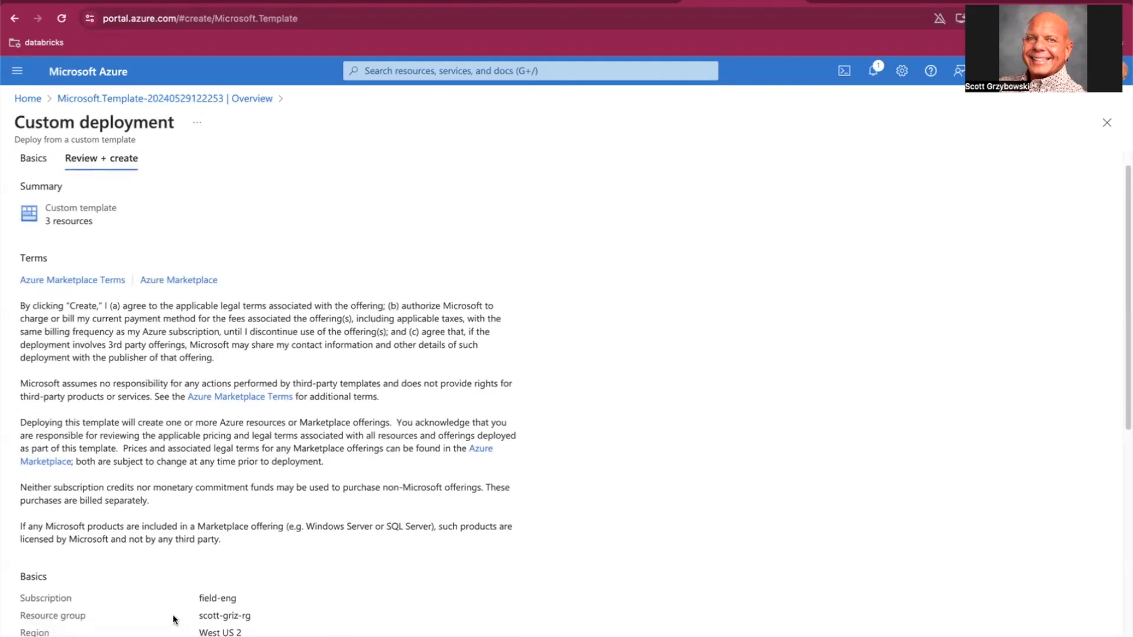
{"action": "scroll", "coordinate": [183, 547], "scroll_direction": "down", "scroll_amount": 3}
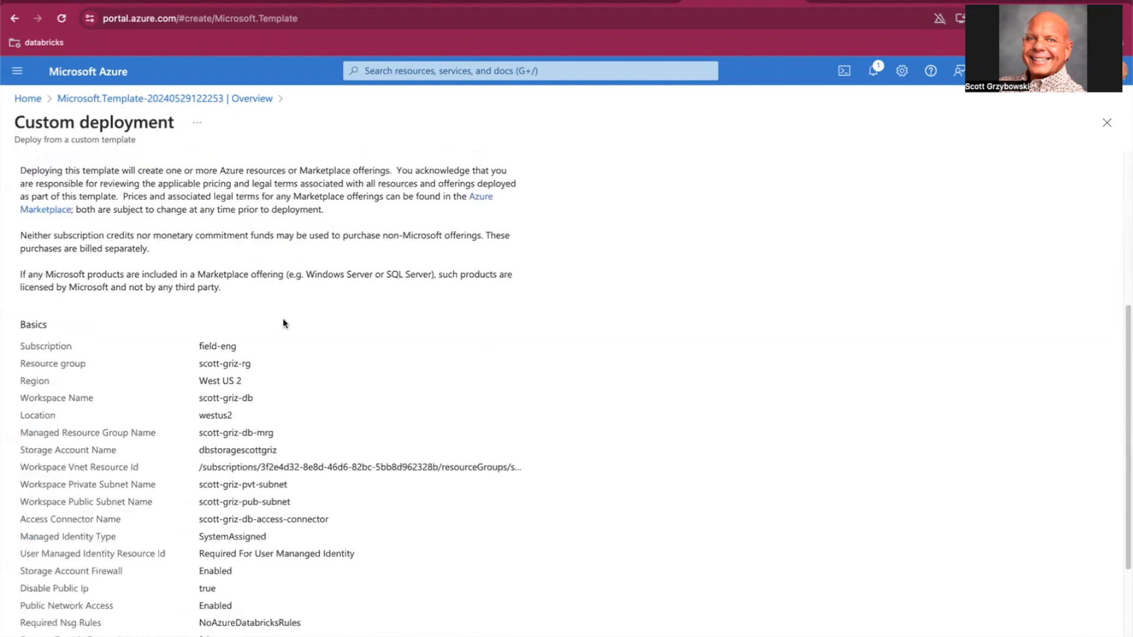
{"action": "scroll", "coordinate": [225, 554], "scroll_direction": "down", "scroll_amount": 1}
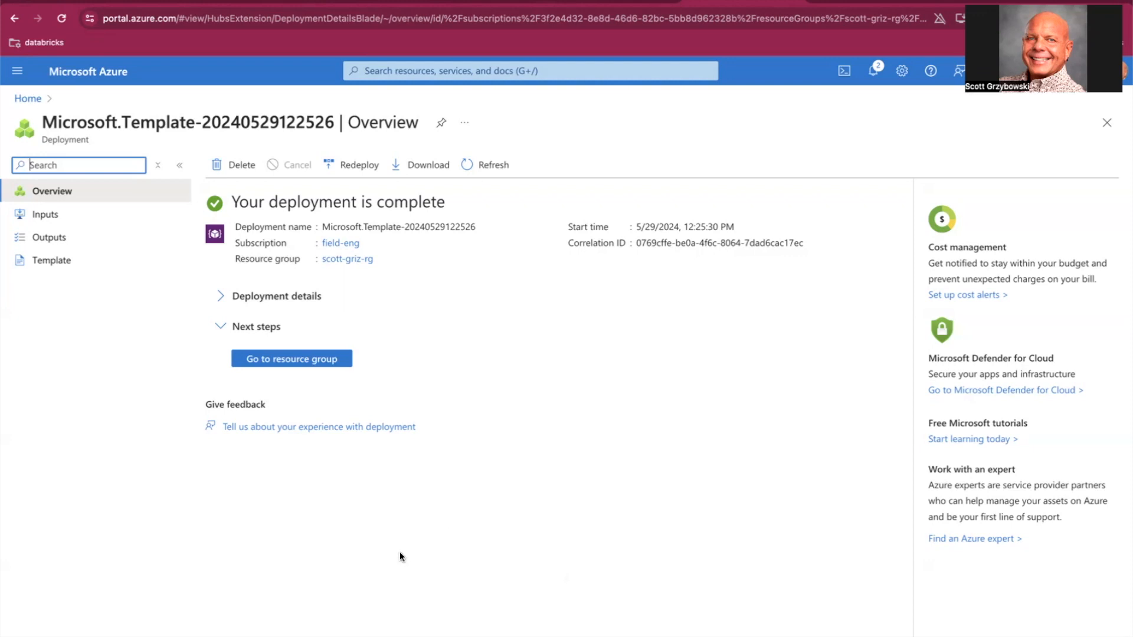
Examine the resources in the scott-griz-rg resource group and return to the scott-griz-db workspace overview
{"action": "left_click", "coordinate": [281, 362]}
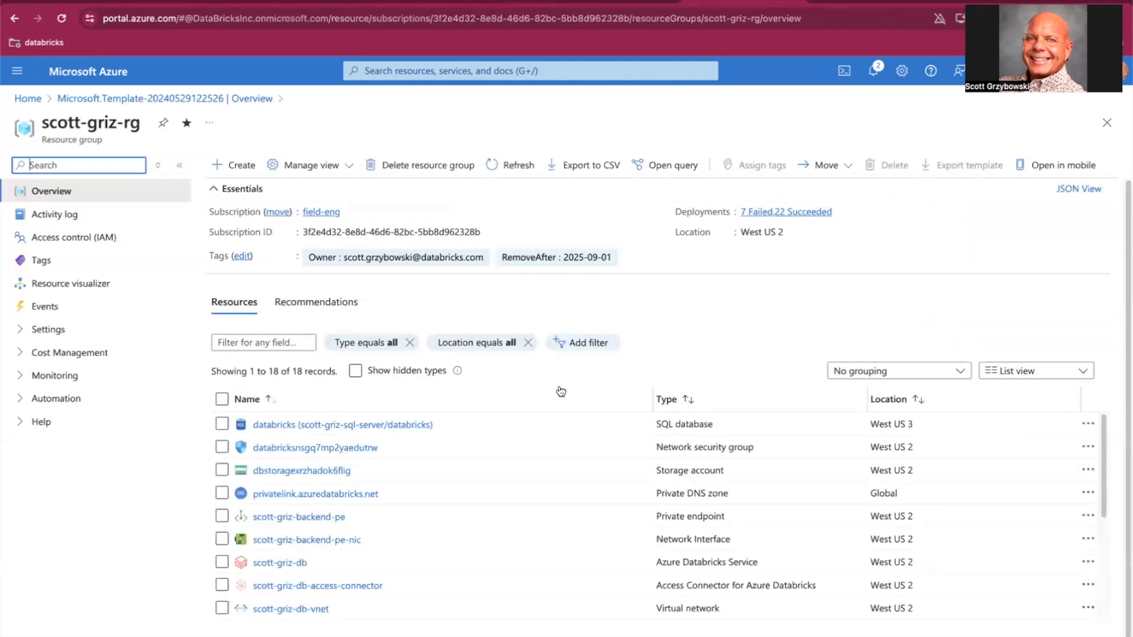
{"action": "scroll", "coordinate": [502, 518], "scroll_direction": "down", "scroll_amount": 1}
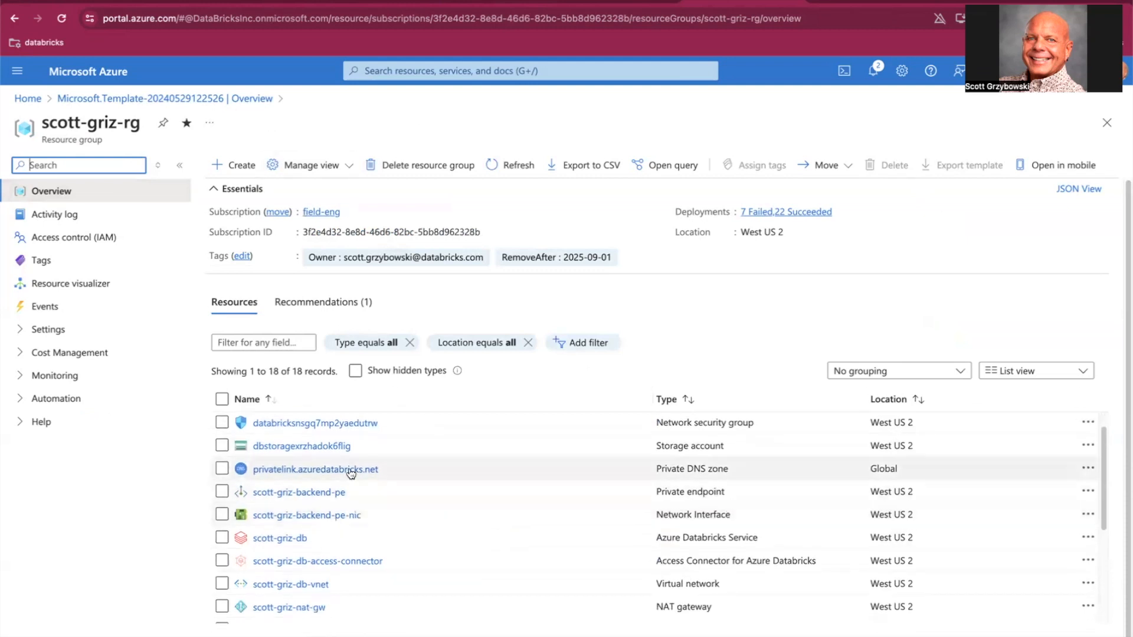
{"action": "scroll", "coordinate": [414, 530], "scroll_direction": "down", "scroll_amount": 1}
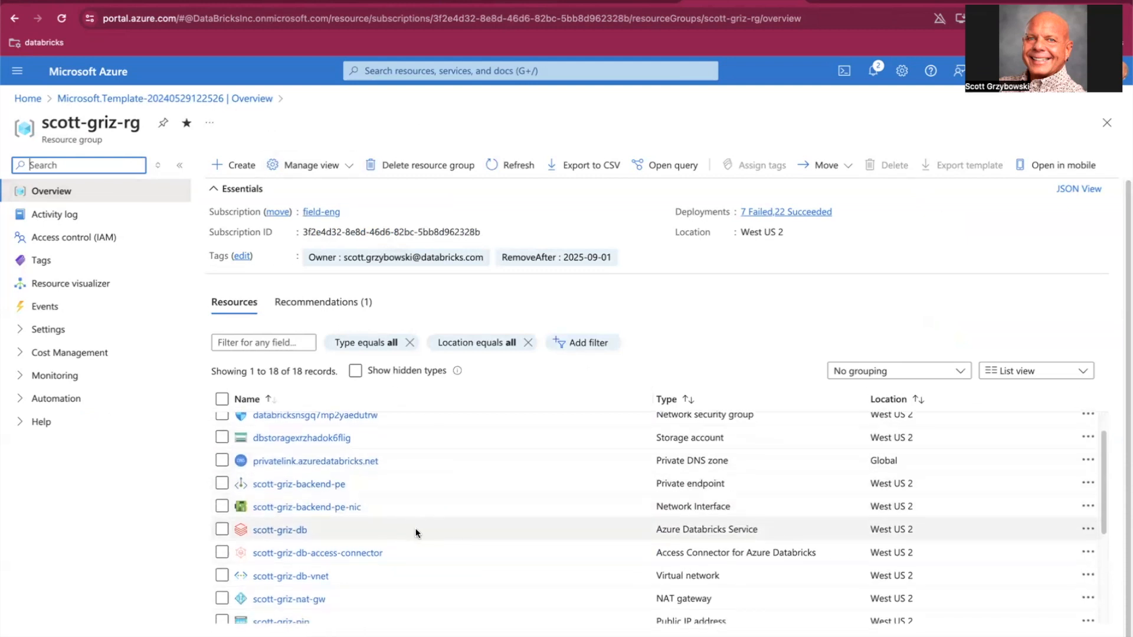
{"action": "scroll", "coordinate": [416, 533], "scroll_direction": "down", "scroll_amount": 1}
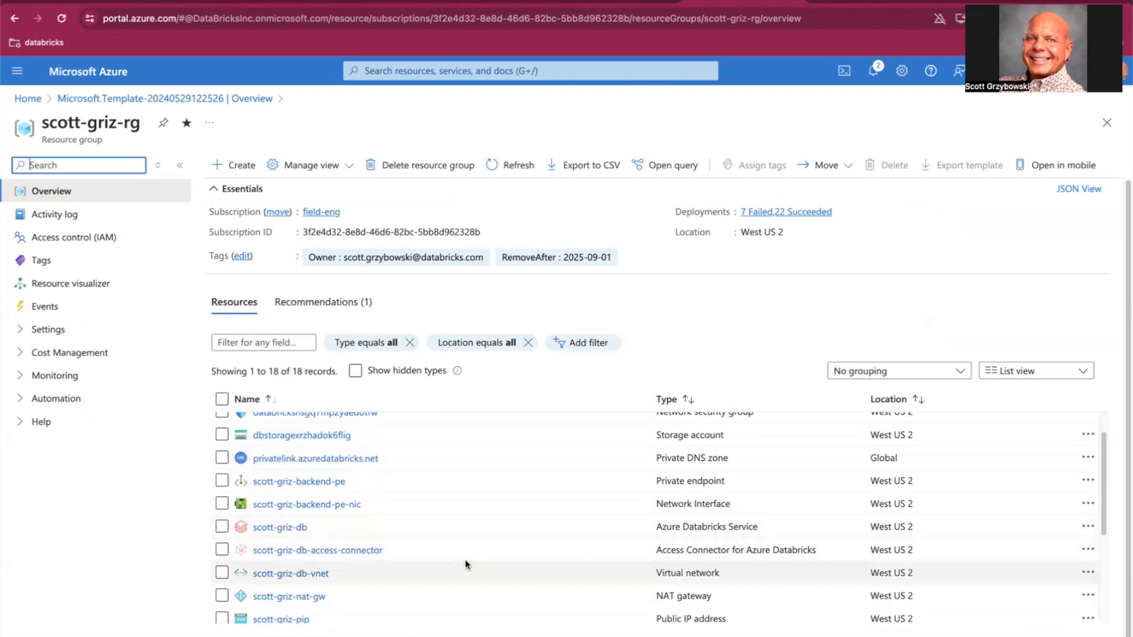
{"action": "scroll", "coordinate": [465, 560], "scroll_direction": "down", "scroll_amount": 4}
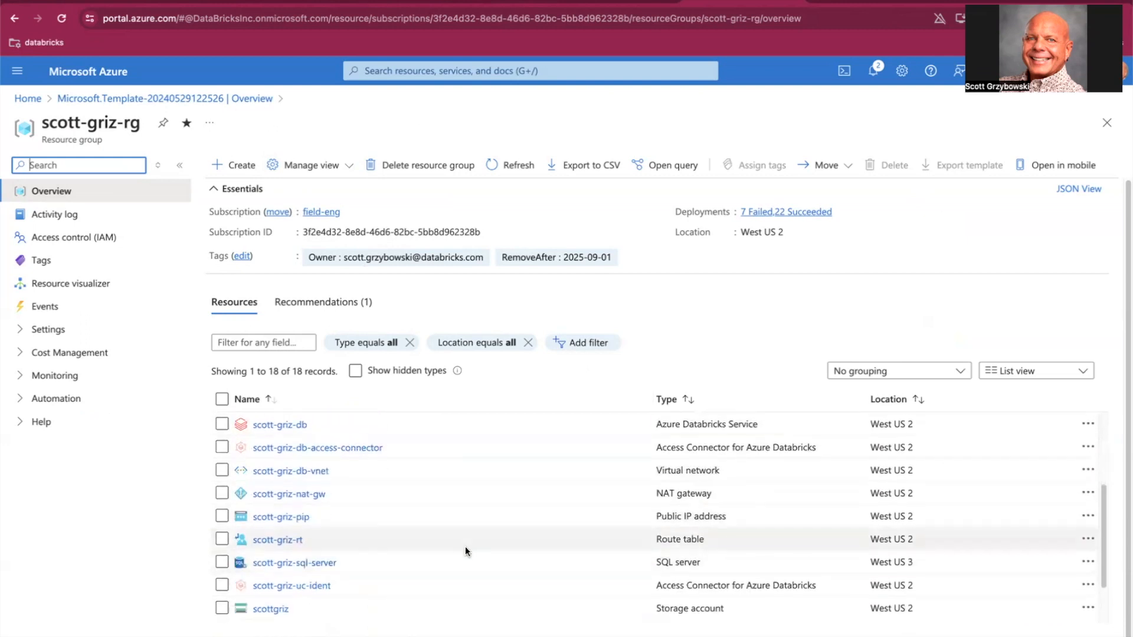
{"action": "scroll", "coordinate": [494, 541], "scroll_direction": "down", "scroll_amount": 3}
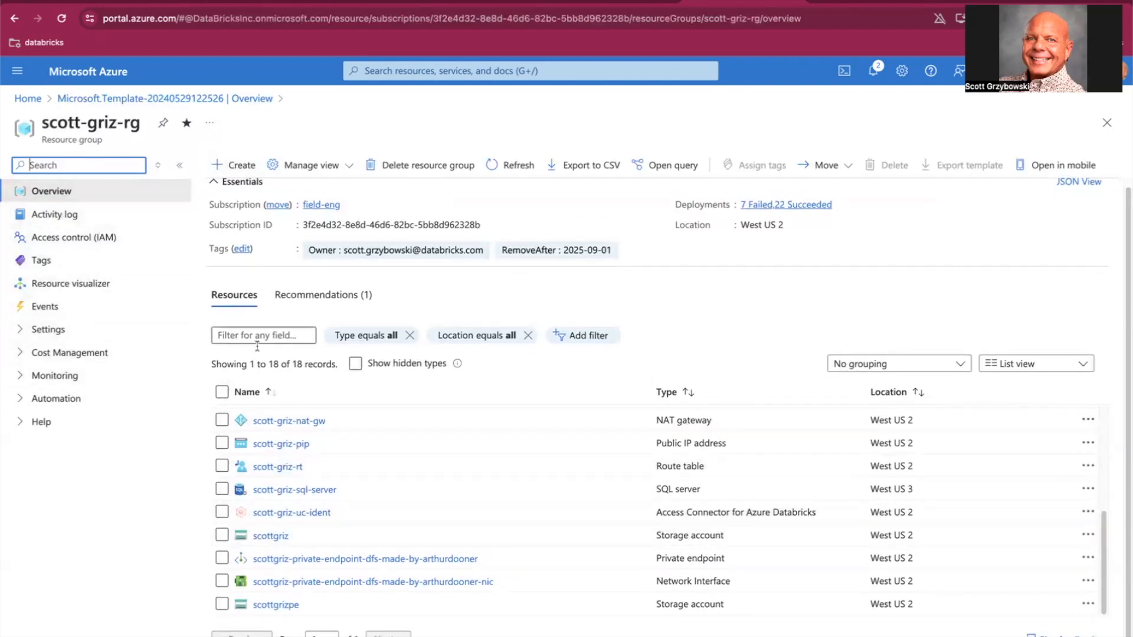
{"action": "scroll", "coordinate": [391, 472], "scroll_direction": "up", "scroll_amount": 3}
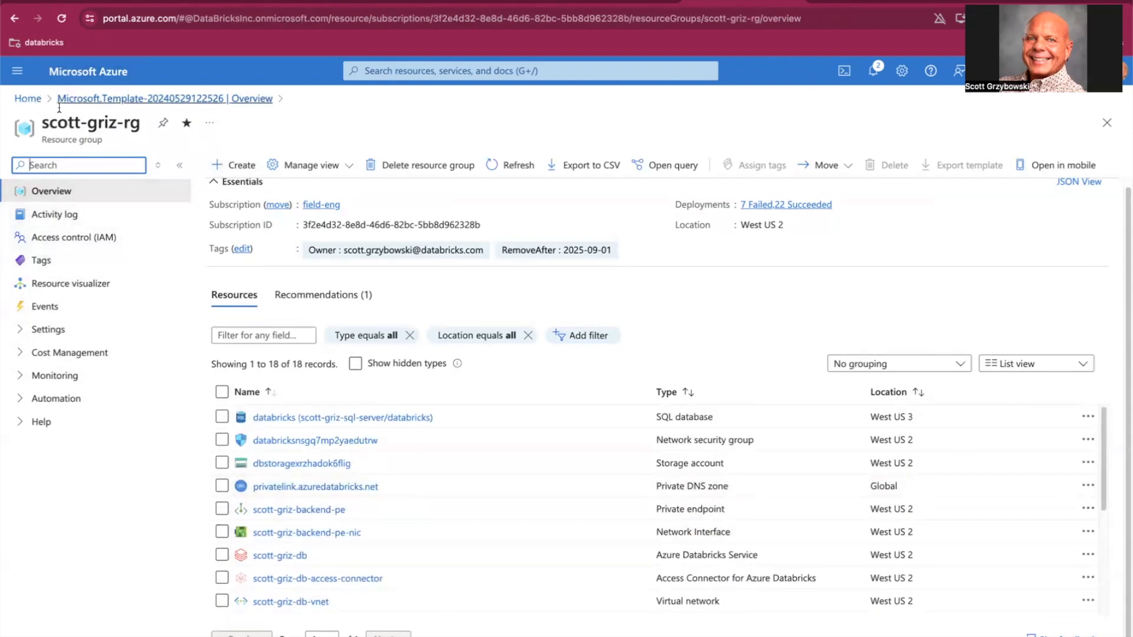
{"action": "left_click", "coordinate": [606, 2]}
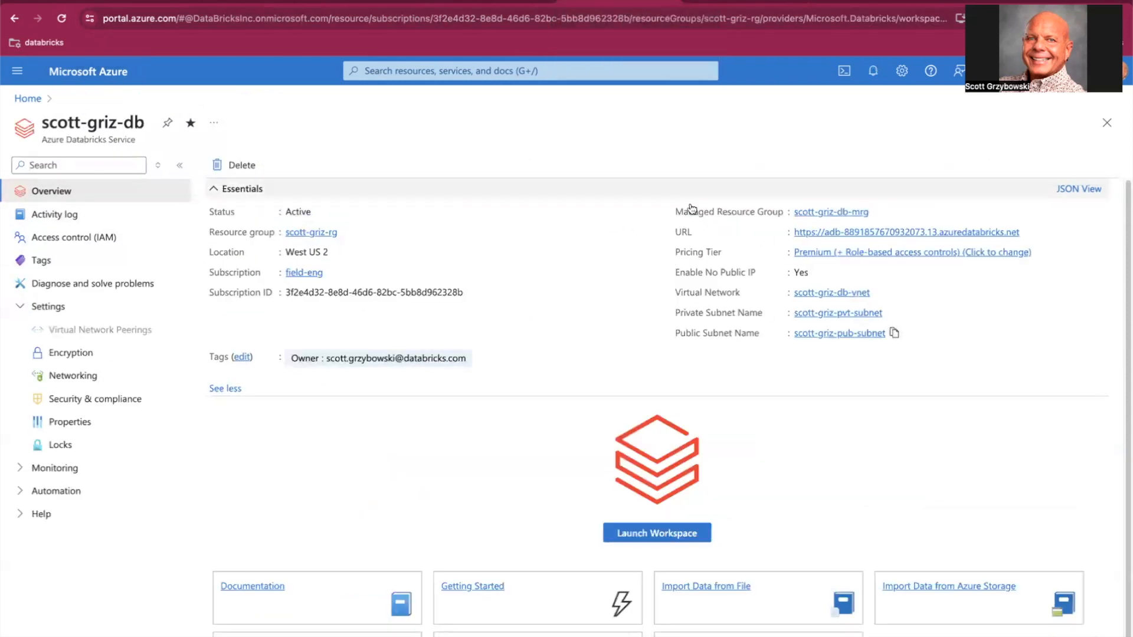
Open the dbstoragescottgriz storage account from the workspace's managed resource group and examine its public network access, resource instance and exception settings
{"action": "left_click", "coordinate": [811, 213]}
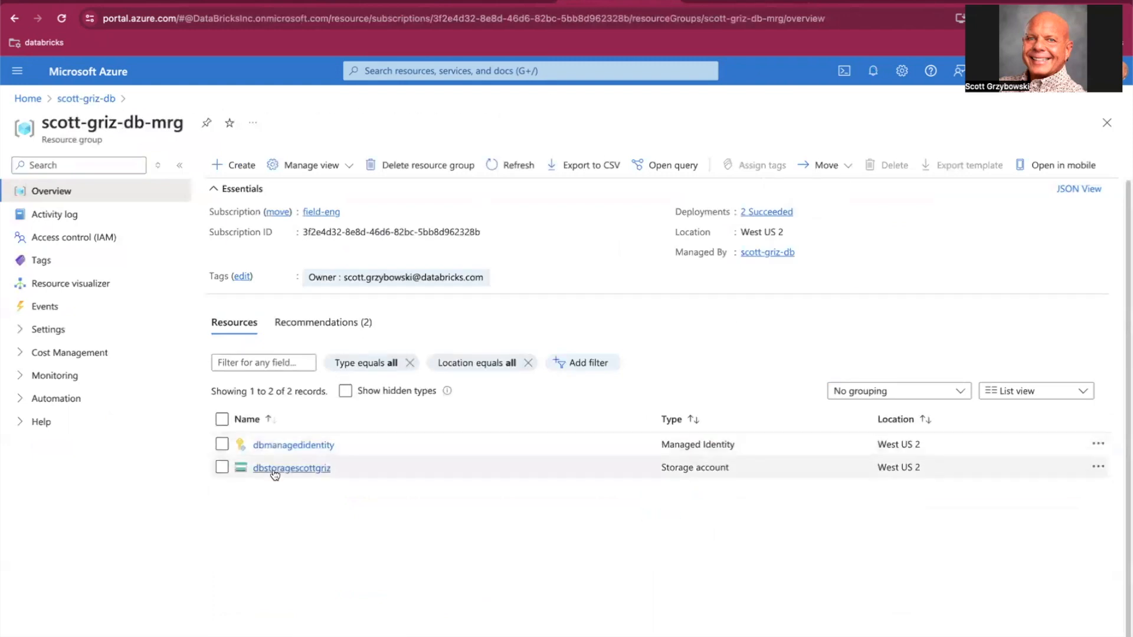
{"action": "left_click", "coordinate": [274, 471]}
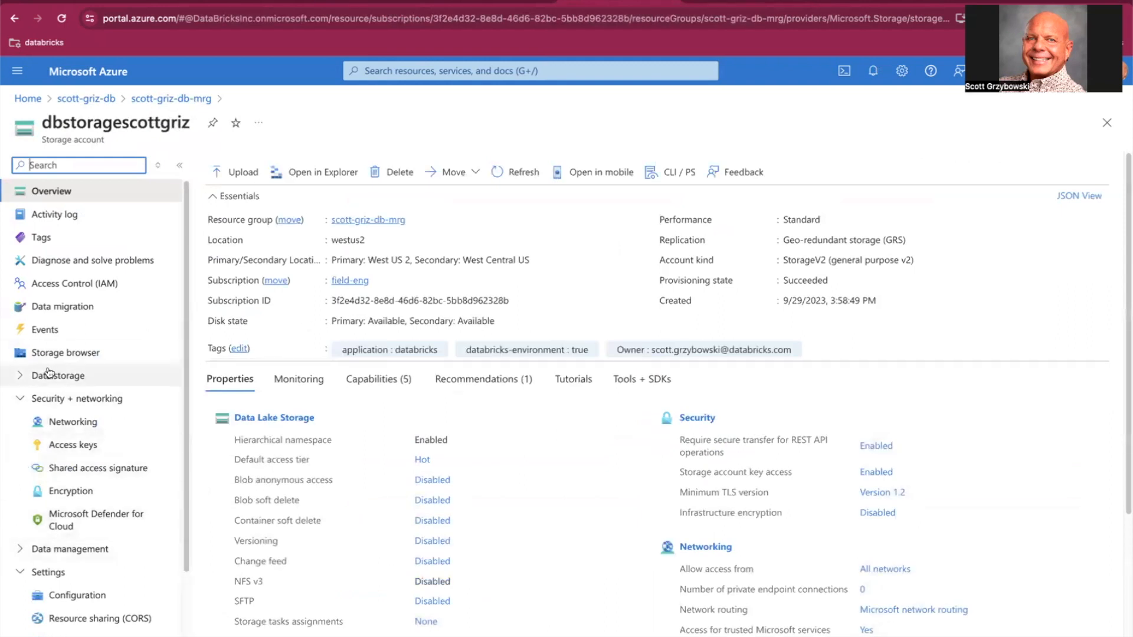
{"action": "left_click", "coordinate": [48, 423]}
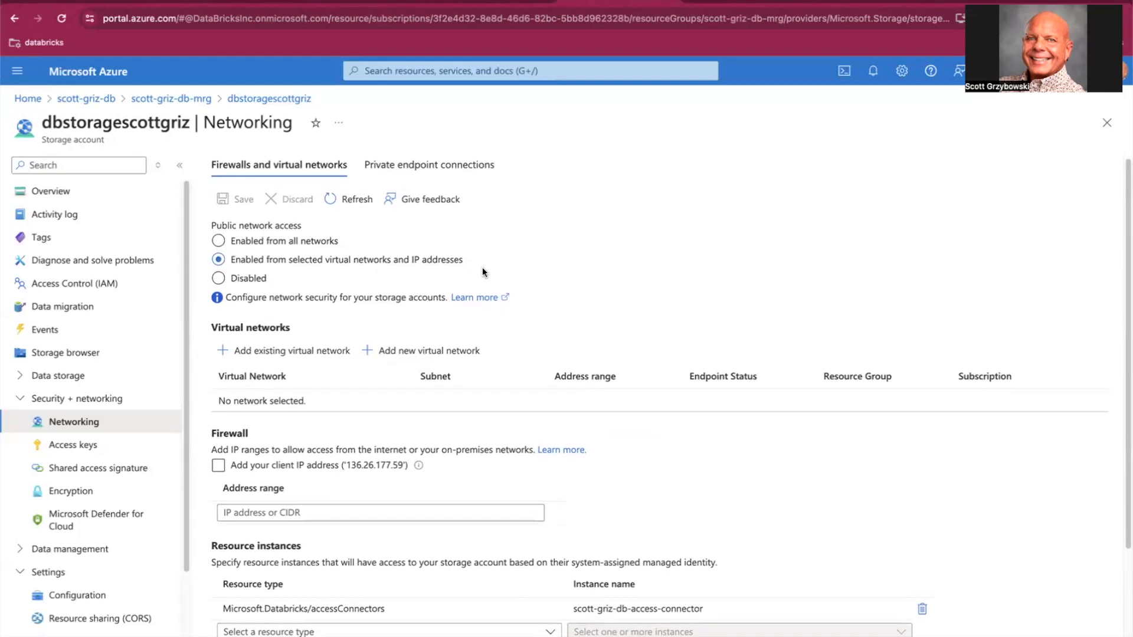
{"action": "scroll", "coordinate": [483, 269], "scroll_direction": "down", "scroll_amount": 3}
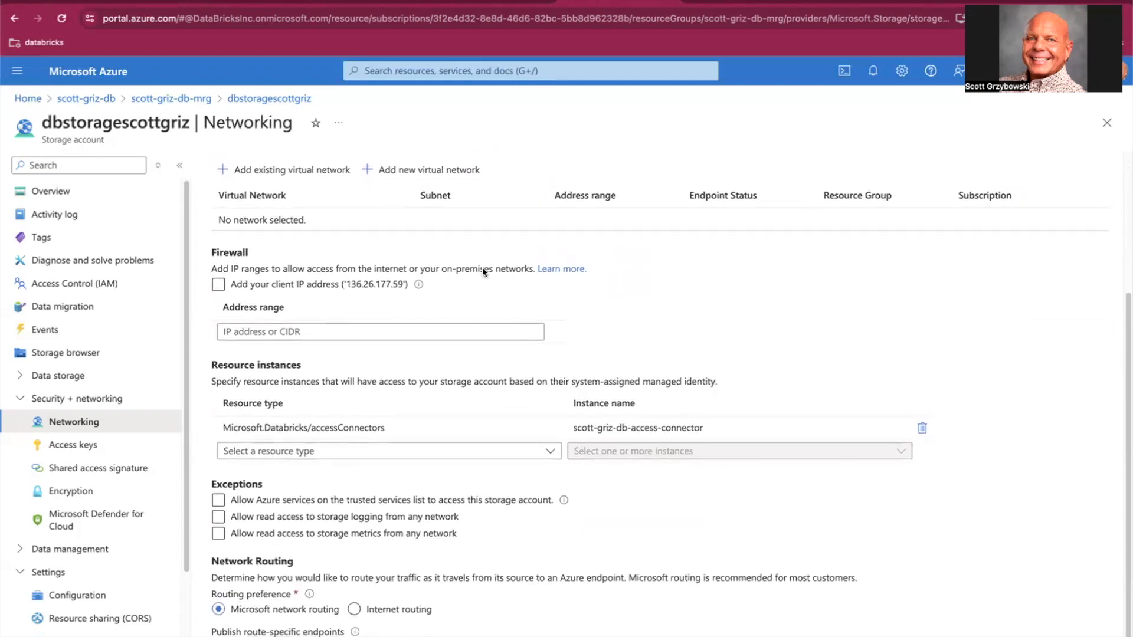
{"action": "scroll", "coordinate": [483, 266], "scroll_direction": "up", "scroll_amount": 5}
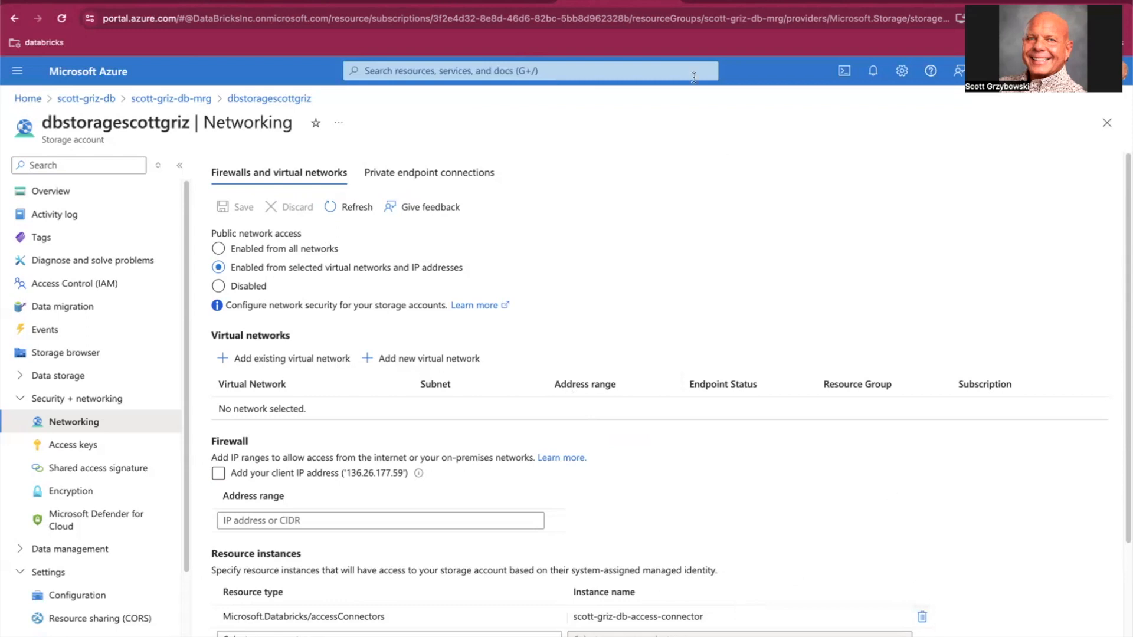
Return to the firewall support article and read Step 2 on creating private endpoints to the storage account
{"action": "left_click", "coordinate": [243, 1]}
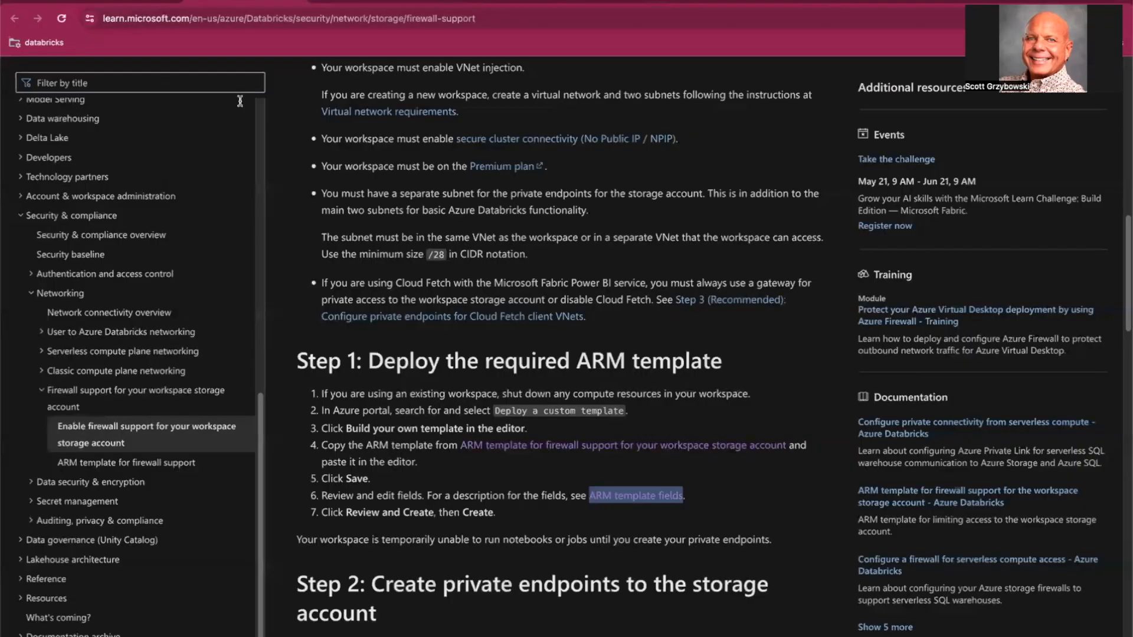
{"action": "scroll", "coordinate": [416, 416], "scroll_direction": "down", "scroll_amount": 1}
{"action": "scroll", "coordinate": [415, 416], "scroll_direction": "down", "scroll_amount": 2}
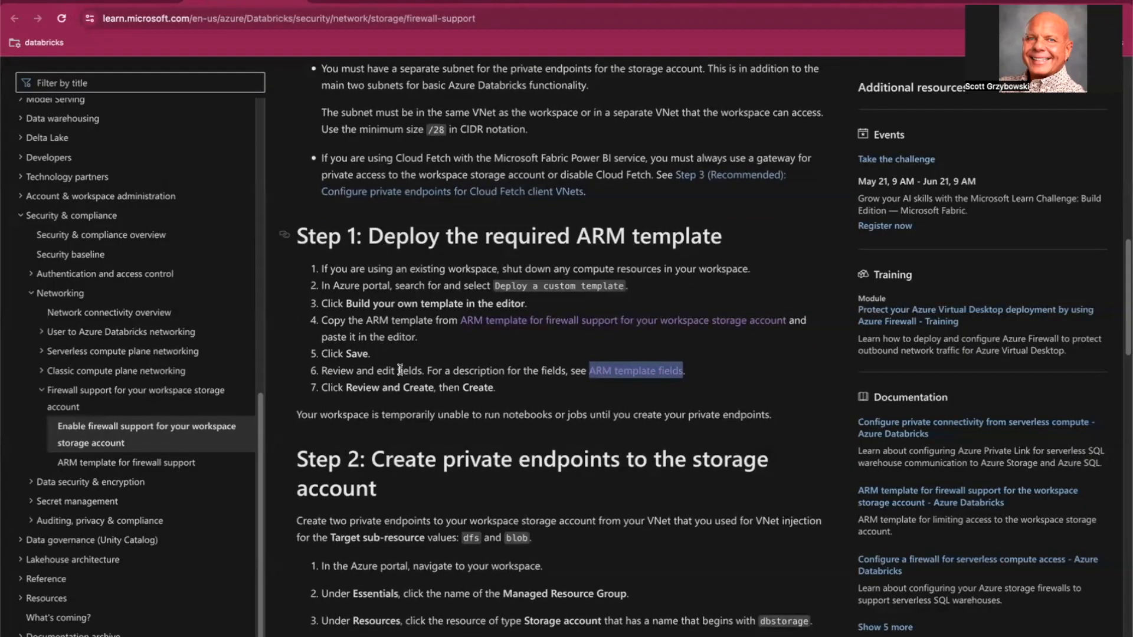
{"action": "scroll", "coordinate": [546, 382], "scroll_direction": "down", "scroll_amount": 3}
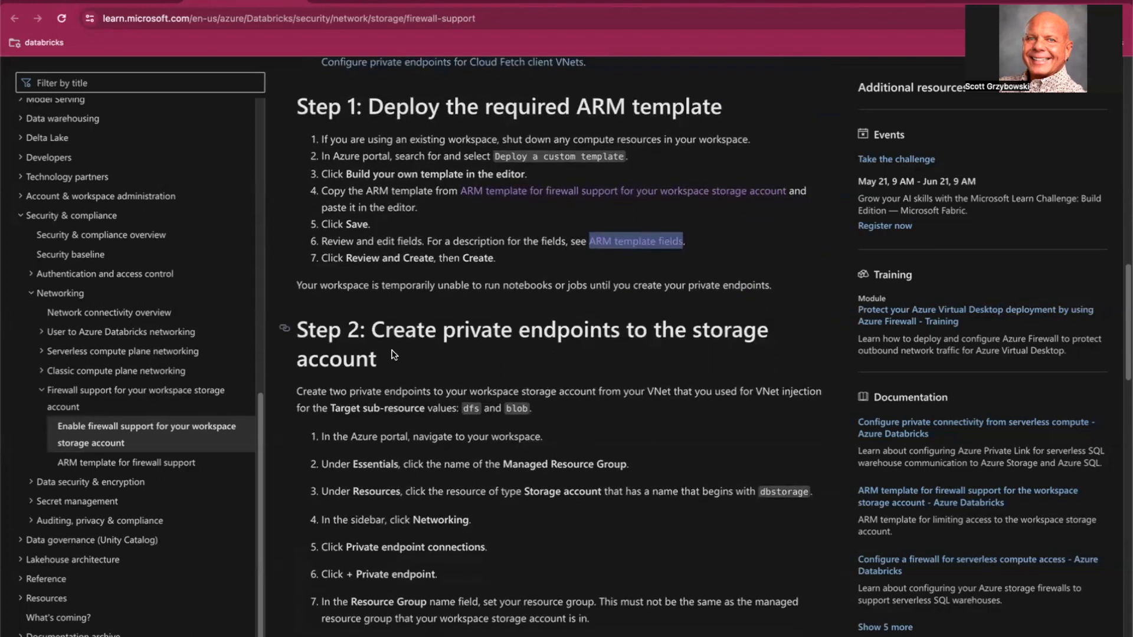
{"action": "scroll", "coordinate": [549, 332], "scroll_direction": "down", "scroll_amount": 5}
{"action": "scroll", "coordinate": [510, 172], "scroll_direction": "down", "scroll_amount": 1}
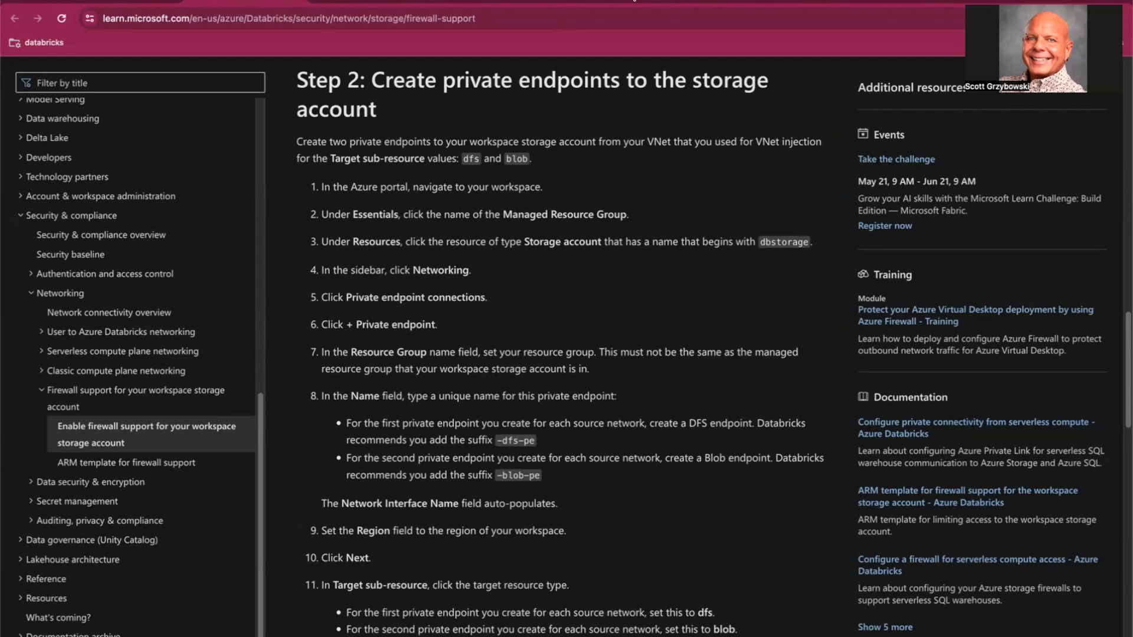
Start a private endpoint for the dbstoragescottgriz storage account in resource group scott-griz-rg, named scott-griz-workspace-storage-dfs-pe, in region West US 2
{"action": "left_click", "coordinate": [633, 1]}
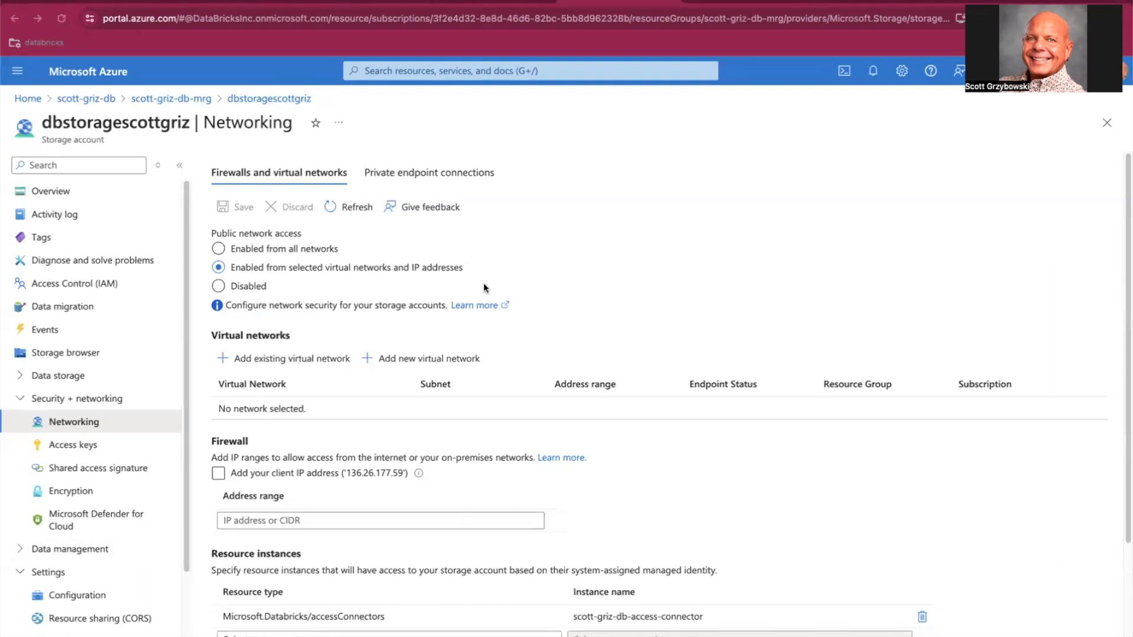
{"action": "scroll", "coordinate": [599, 373], "scroll_direction": "down", "scroll_amount": 1}
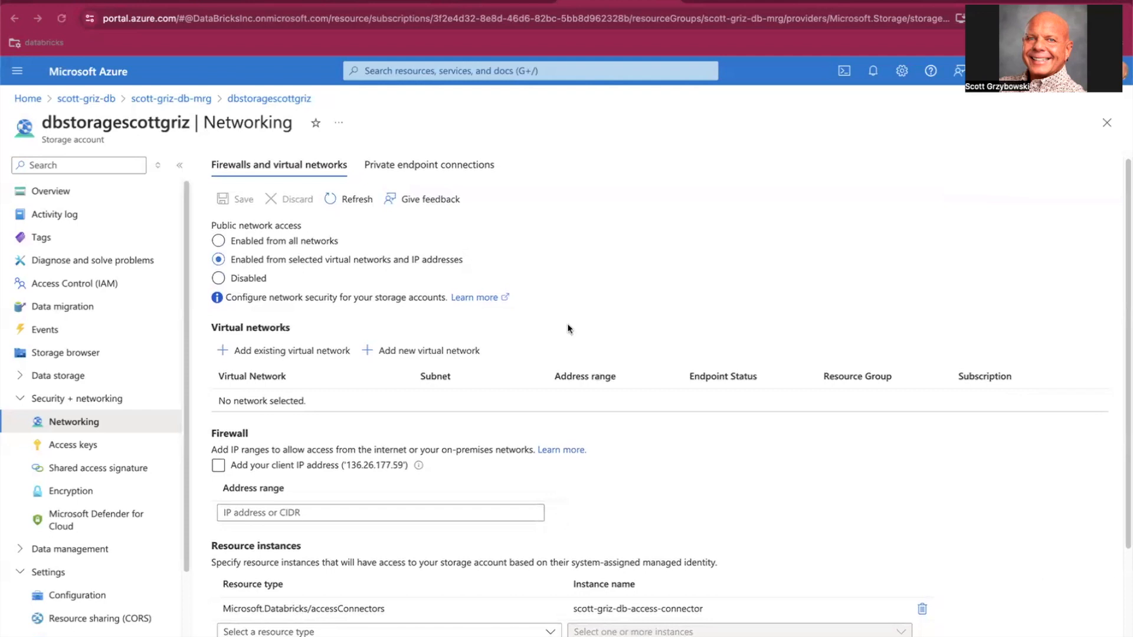
{"action": "left_click", "coordinate": [437, 170]}
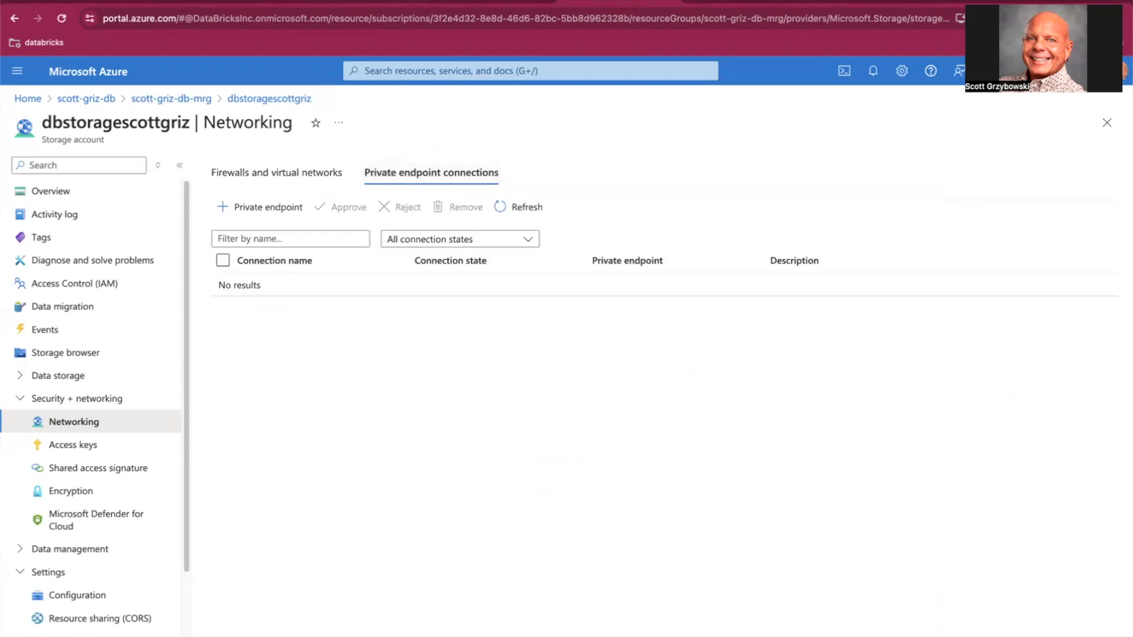
{"action": "left_click", "coordinate": [267, 210]}
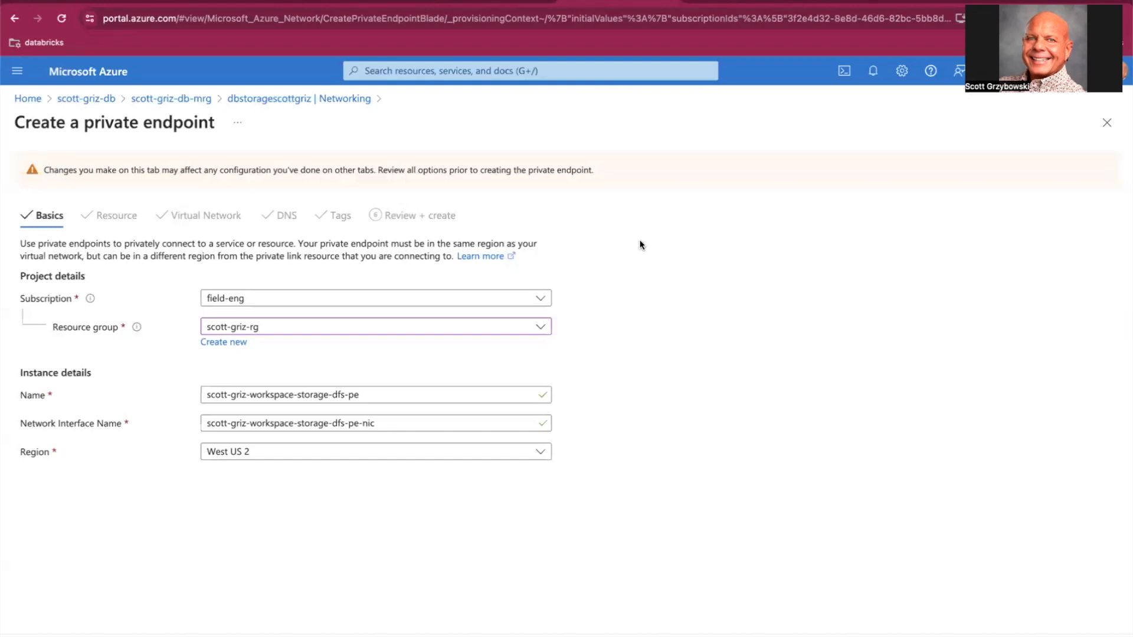
{"action": "left_click", "coordinate": [274, 335]}
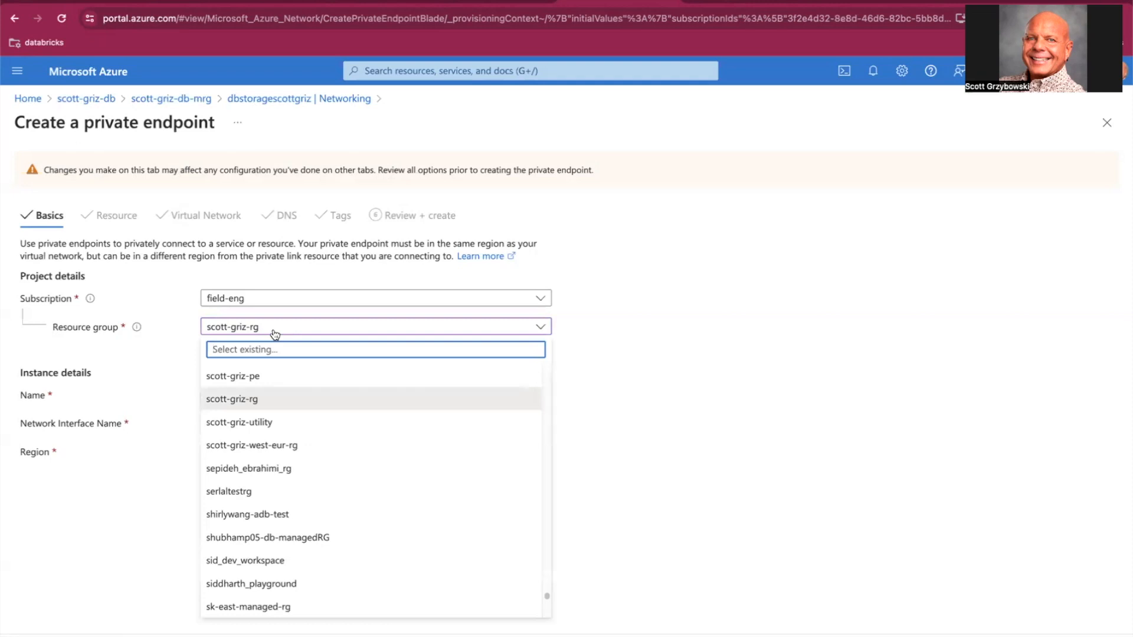
{"action": "left_click", "coordinate": [272, 398]}
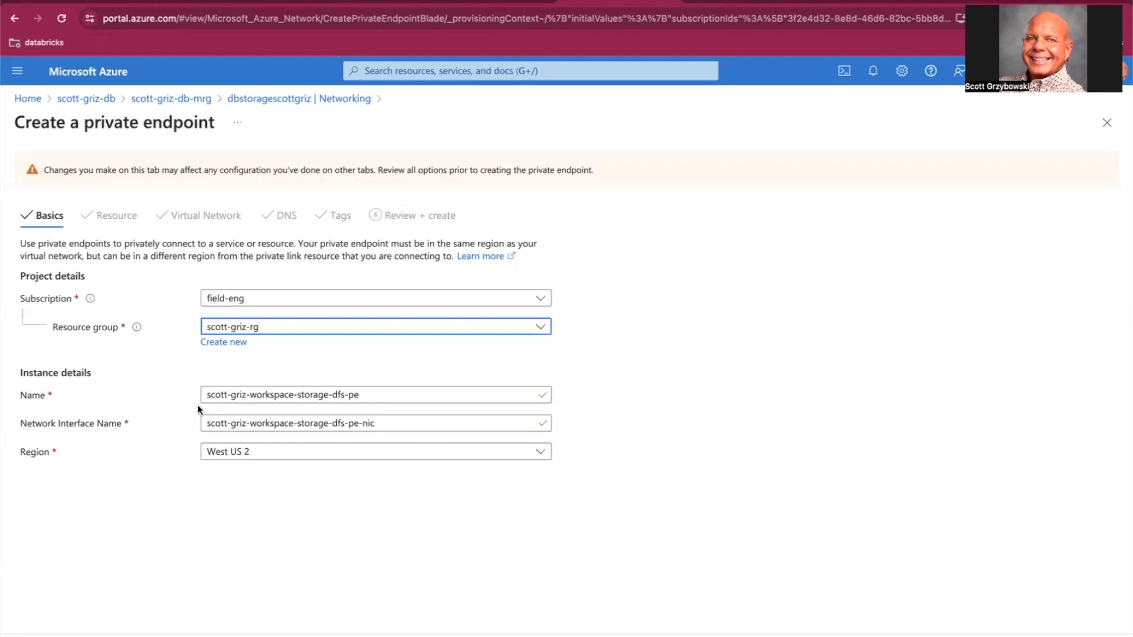
{"action": "left_click", "coordinate": [403, 392]}
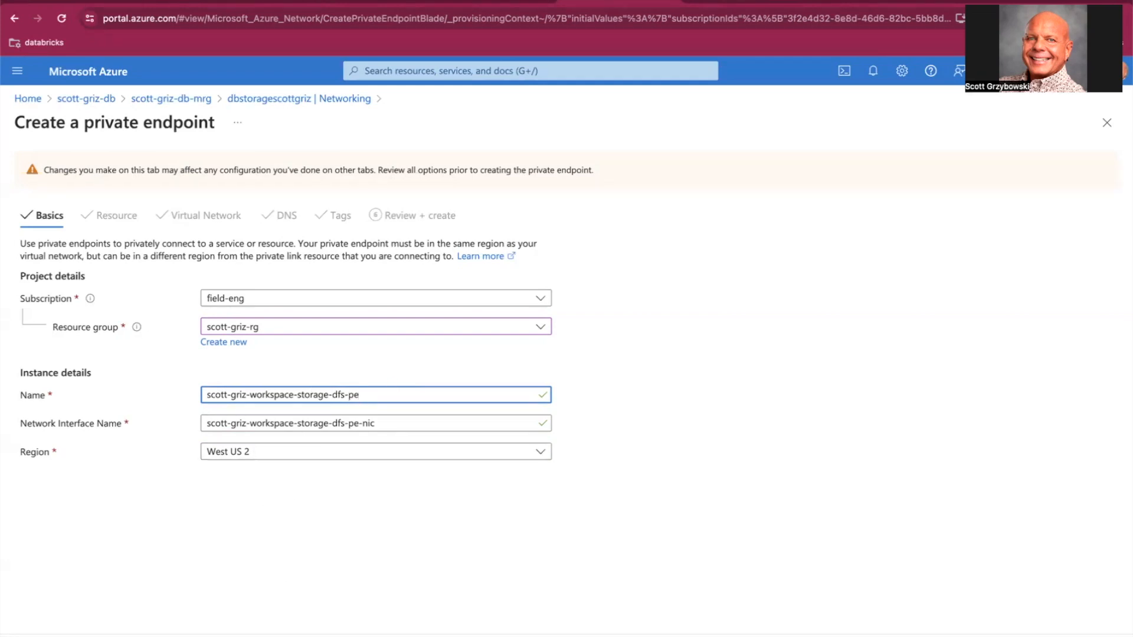
{"action": "left_click", "coordinate": [148, 636]}
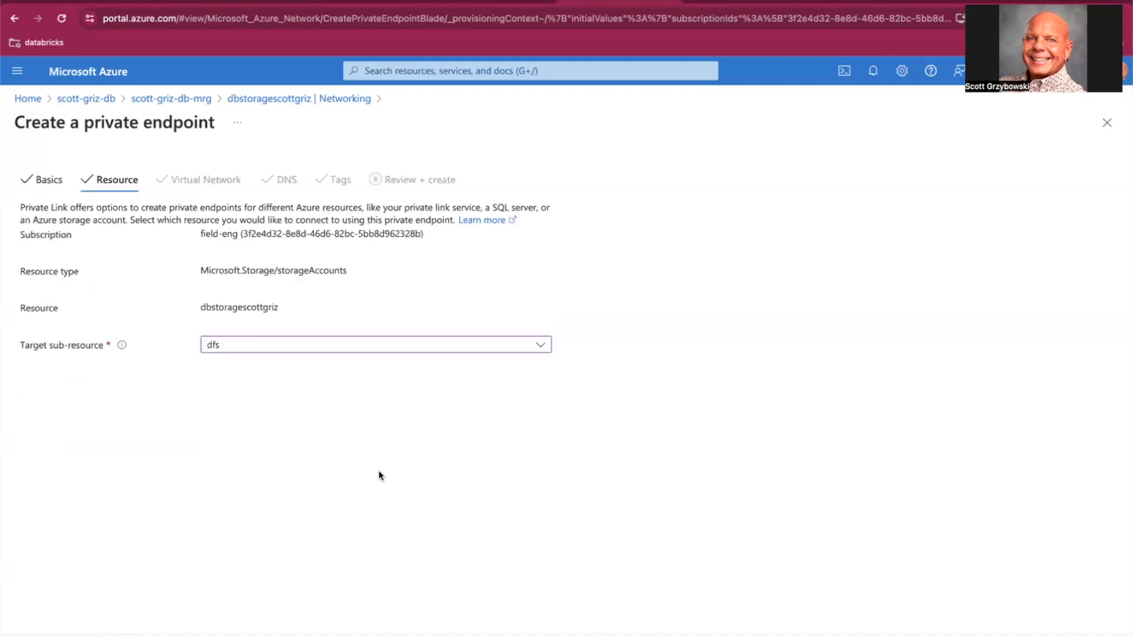
Set the endpoint's target sub-resource to dfs and place it in virtual network scott-griz-db-vnet, subnet scott-griz-private-link, with dynamic IP allocation
{"action": "left_click", "coordinate": [261, 346]}
{"action": "left_click", "coordinate": [271, 487]}
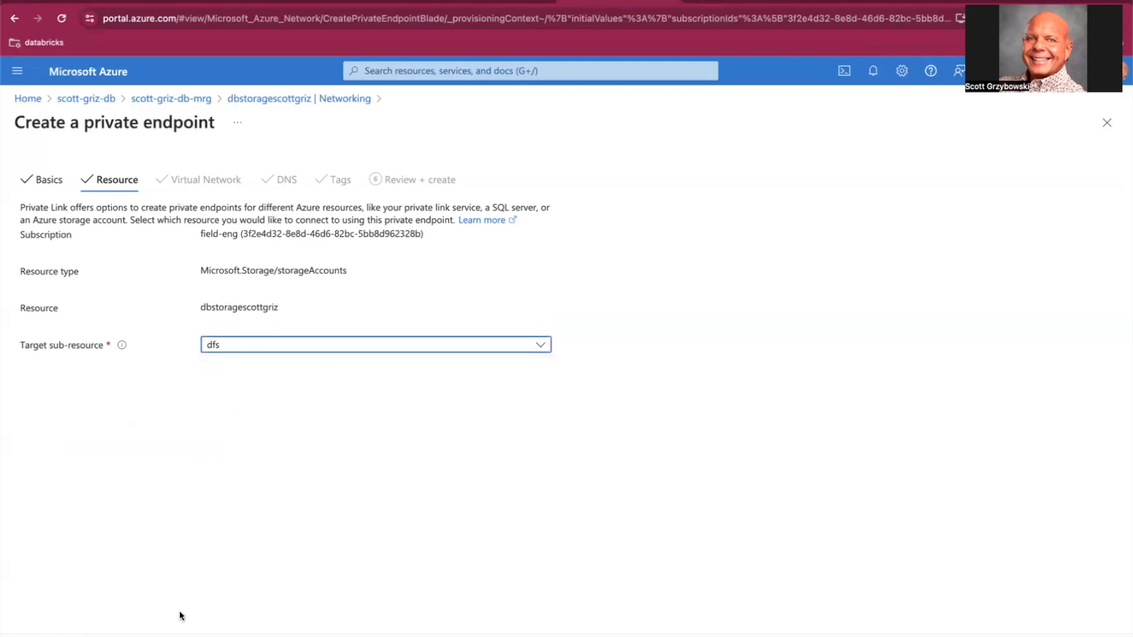
{"action": "left_click", "coordinate": [177, 635]}
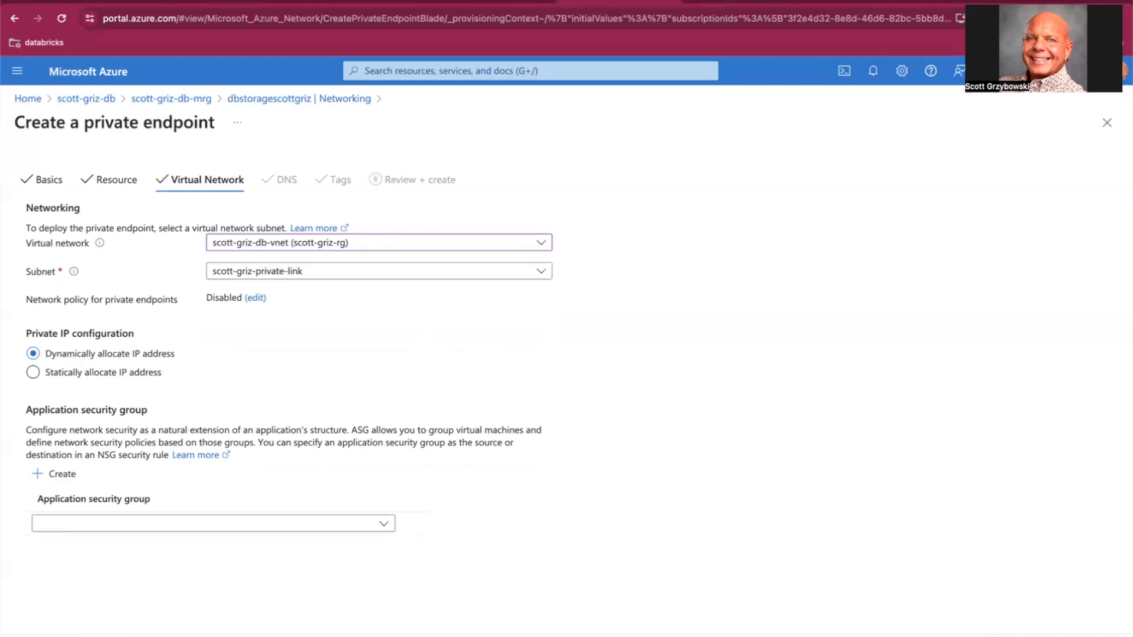
{"action": "left_click", "coordinate": [142, 636]}
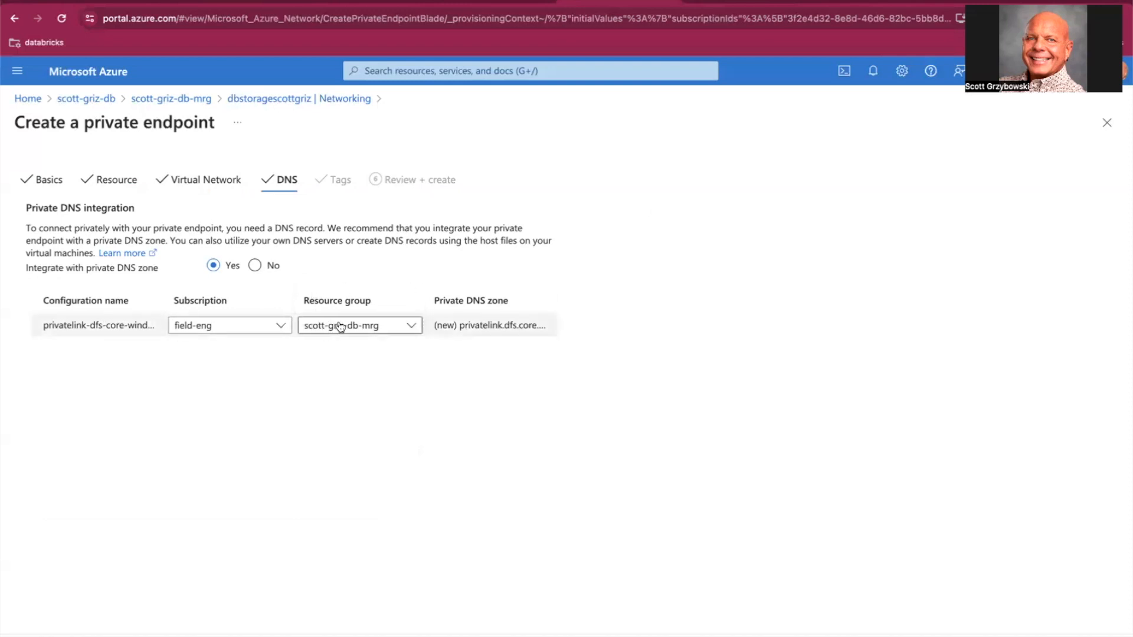
Integrate the endpoint with a private DNS zone in resource group scott-griz-rg, accept the tags, and create the endpoint
{"action": "left_click", "coordinate": [372, 327]}
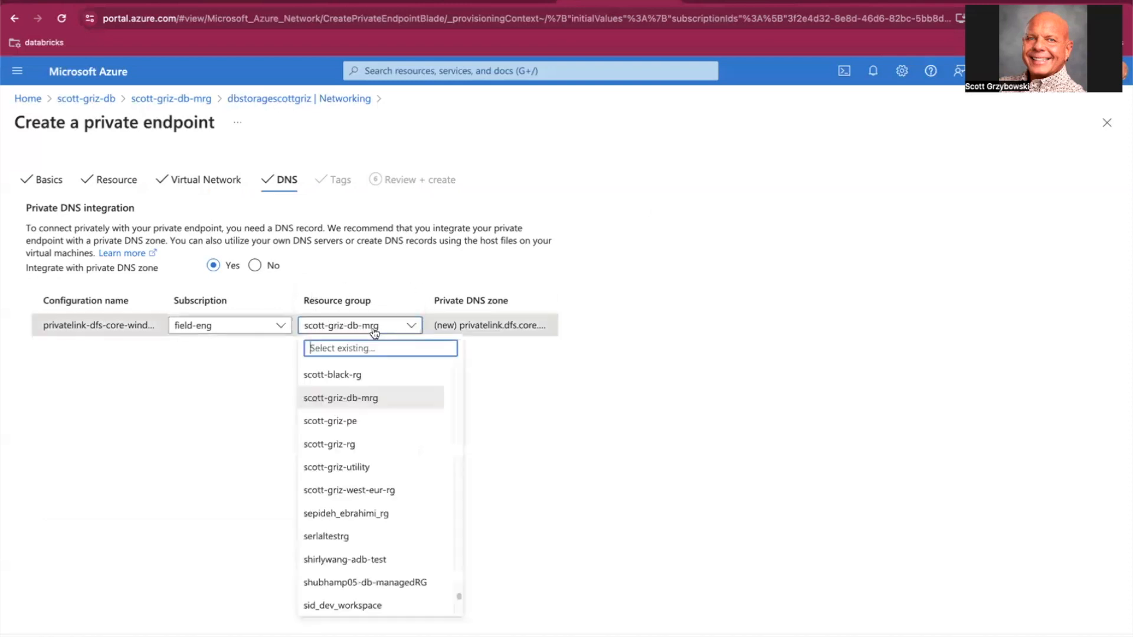
{"action": "left_click", "coordinate": [330, 445]}
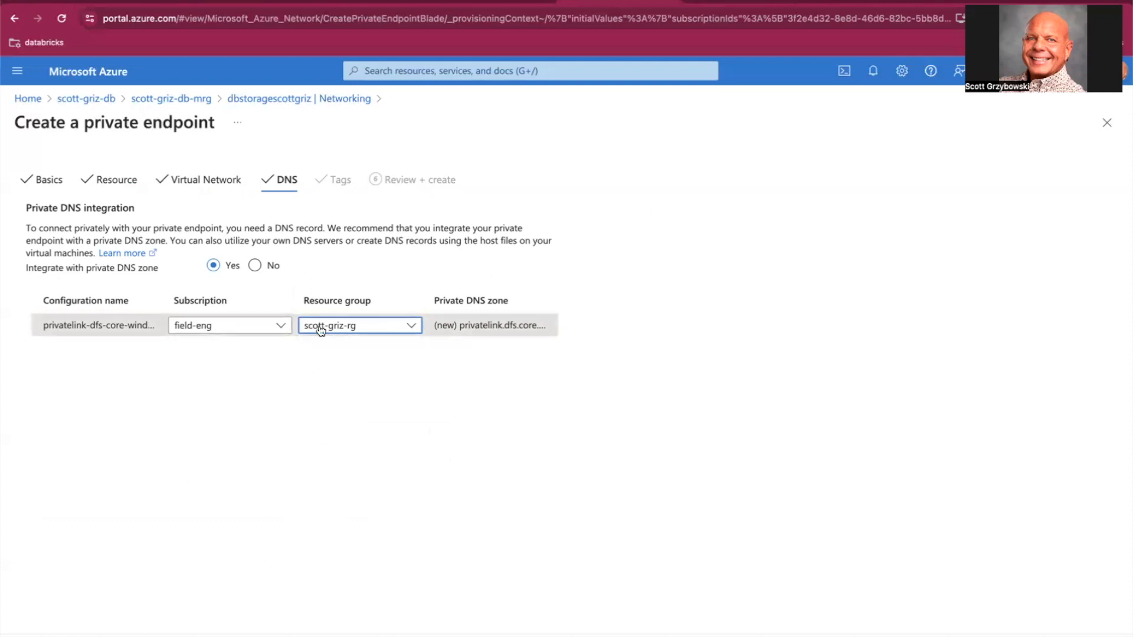
{"action": "left_click", "coordinate": [171, 619]}
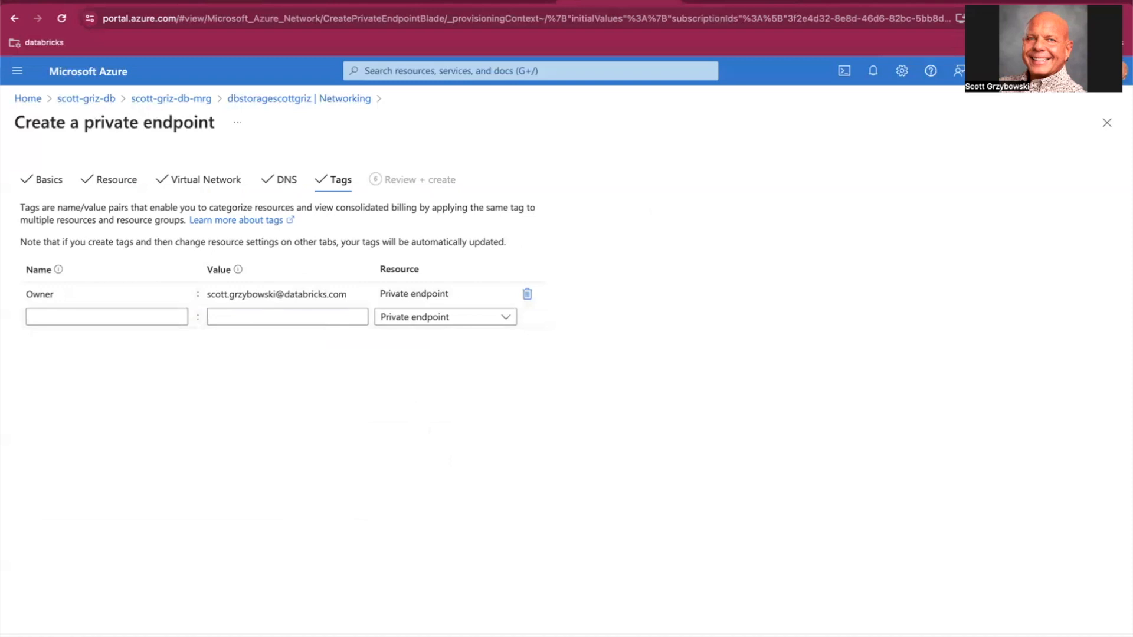
{"action": "left_click", "coordinate": [197, 622]}
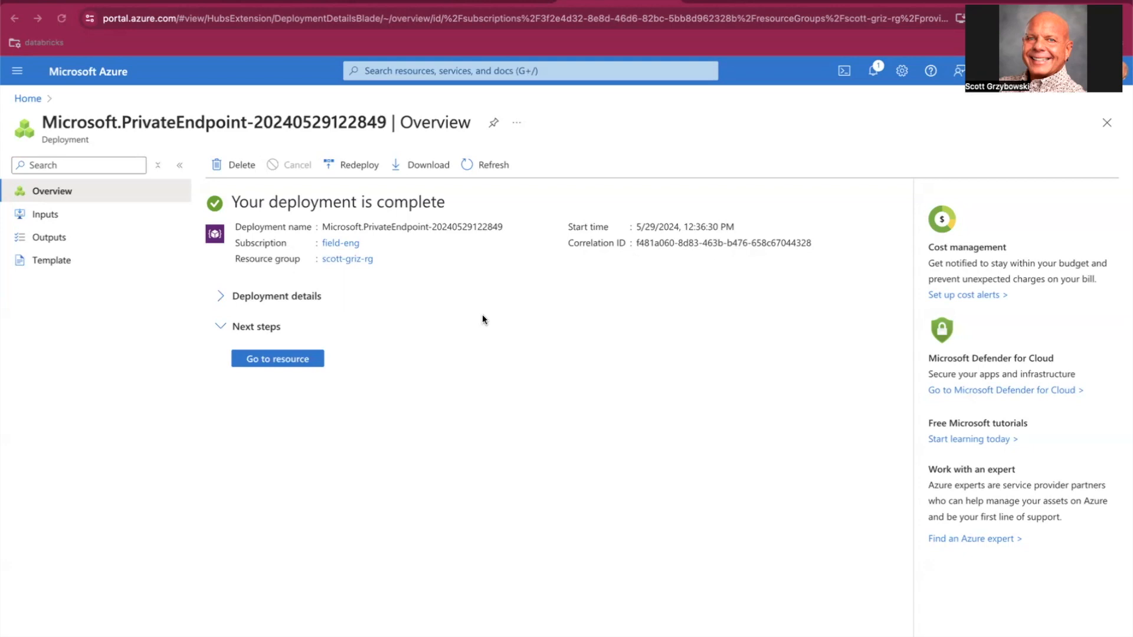
Open the deployed dfs private endpoint and check its connection state under the linked storage account's private endpoint connections
{"action": "left_click", "coordinate": [289, 361]}
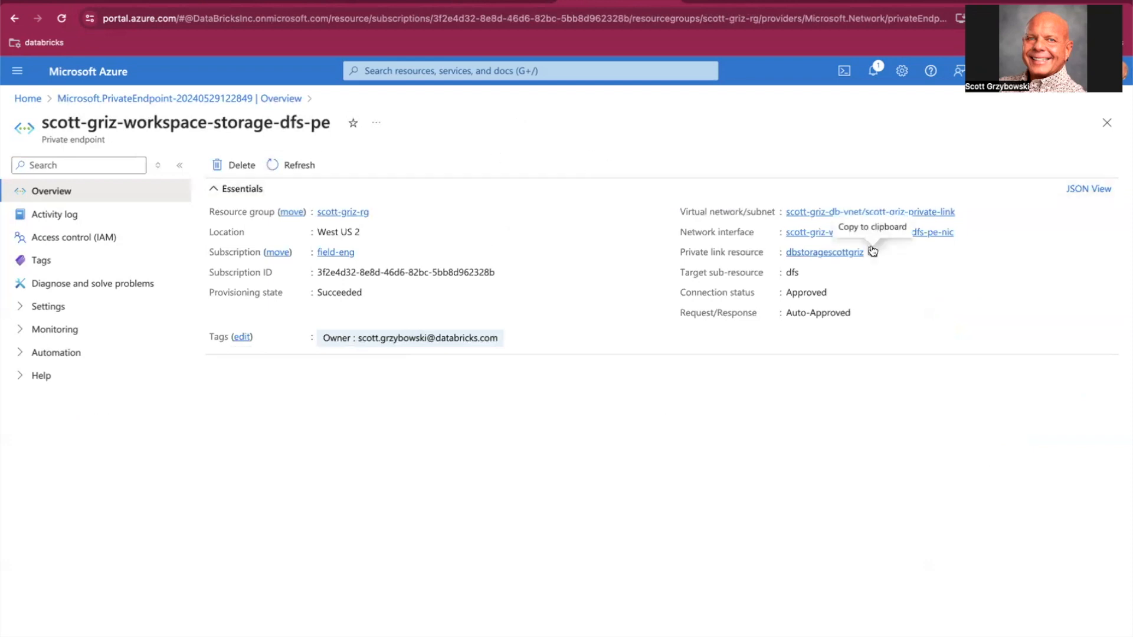
{"action": "left_click", "coordinate": [820, 258]}
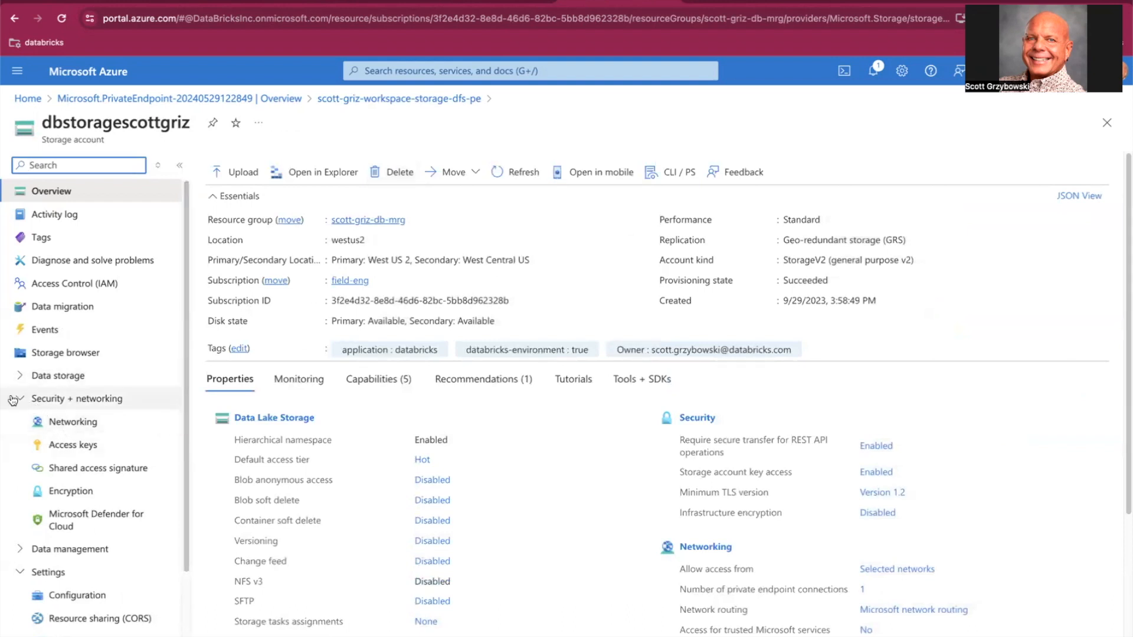
{"action": "left_click", "coordinate": [59, 423]}
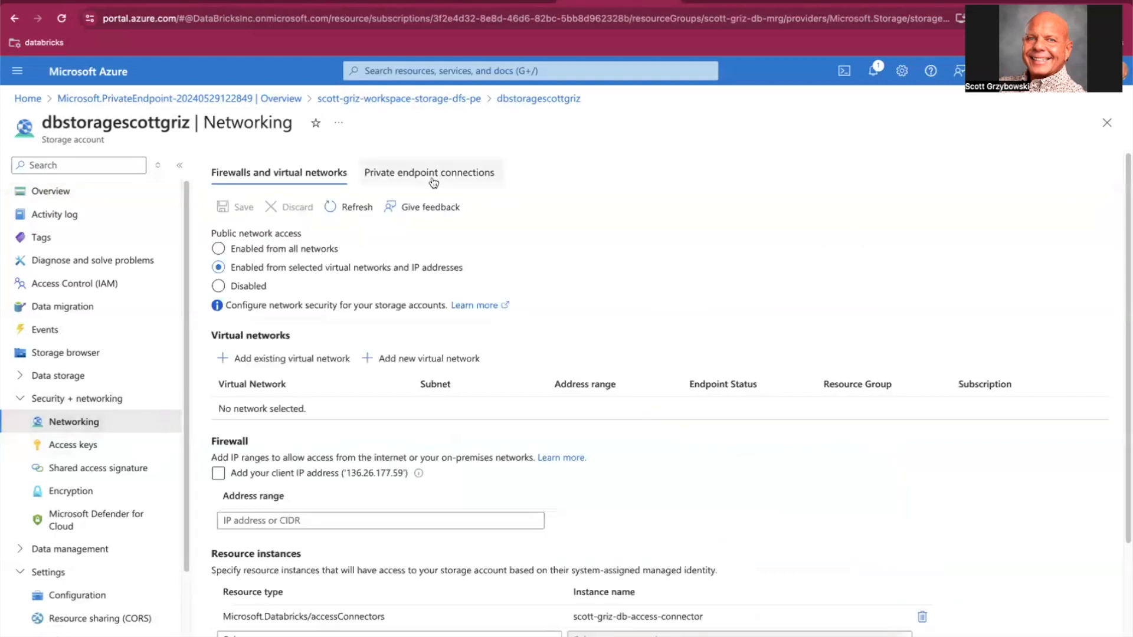
{"action": "left_click", "coordinate": [422, 177]}
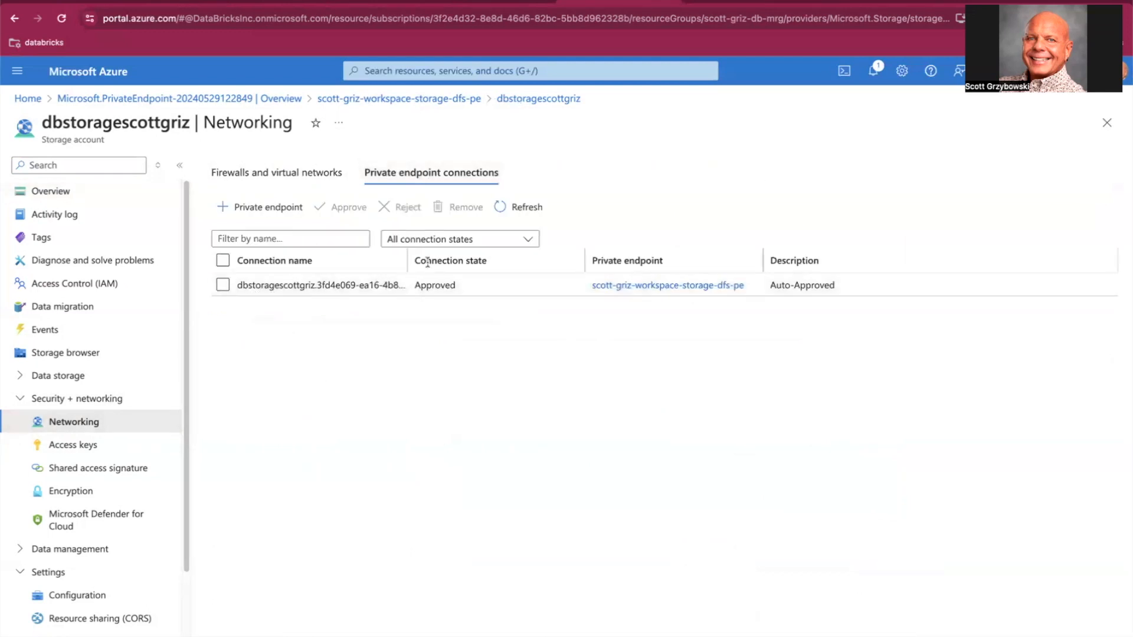
Start a second private endpoint for the storage account in resource group scott-griz-rg, named scott-griz-workspace-blob-pe, and proceed to its resource settings
{"action": "left_click", "coordinate": [258, 213]}
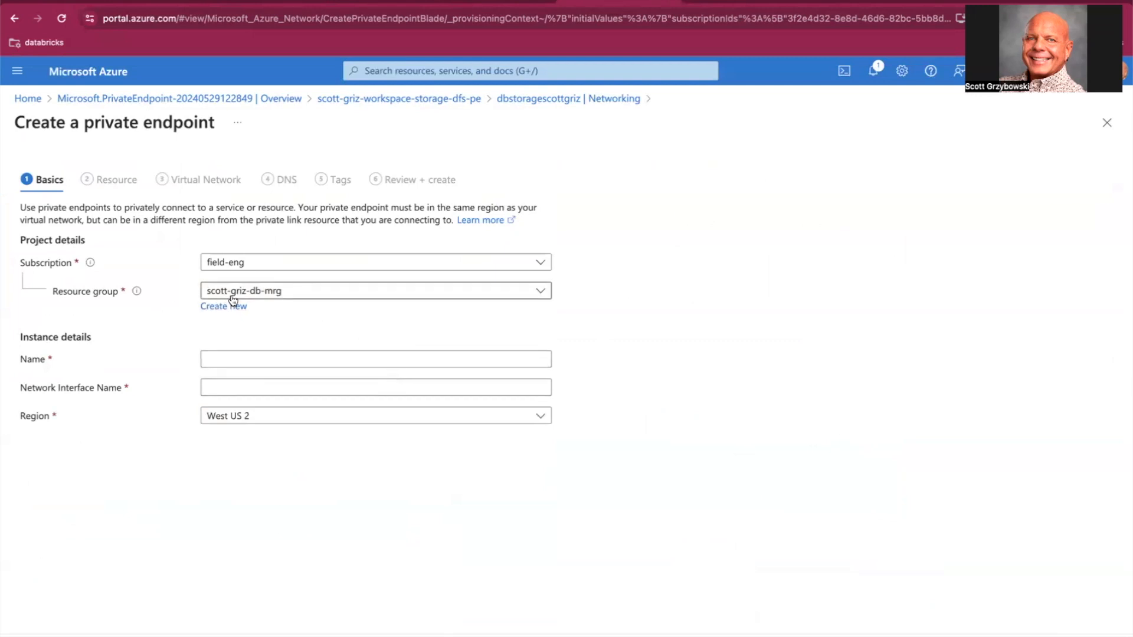
{"action": "left_click", "coordinate": [328, 297]}
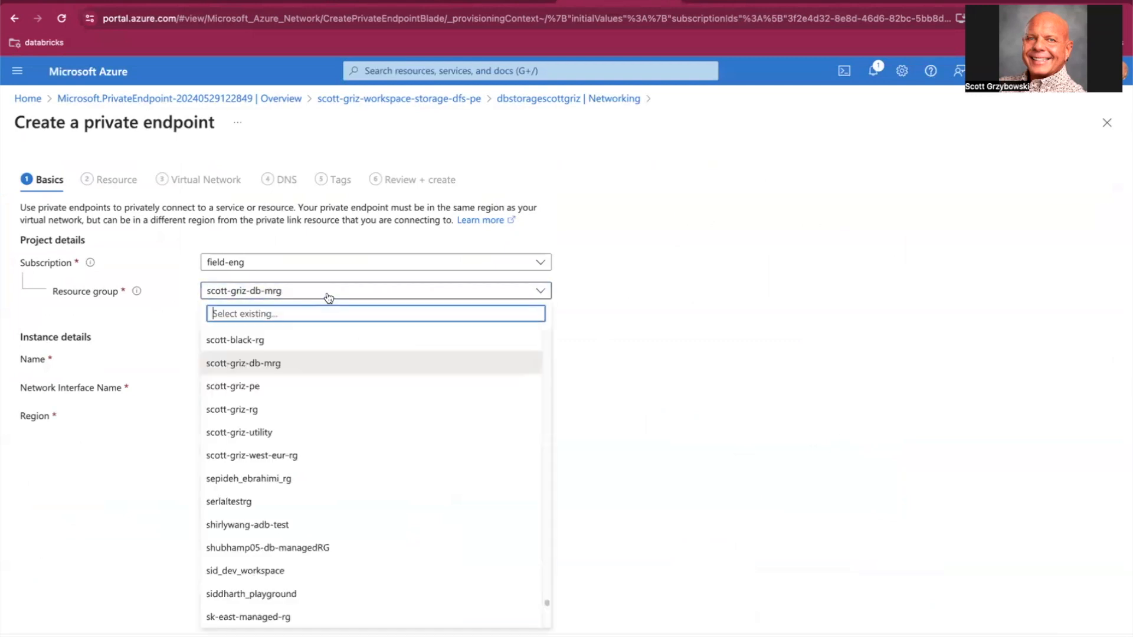
{"action": "left_click", "coordinate": [304, 420]}
{"action": "left_click", "coordinate": [242, 360]}
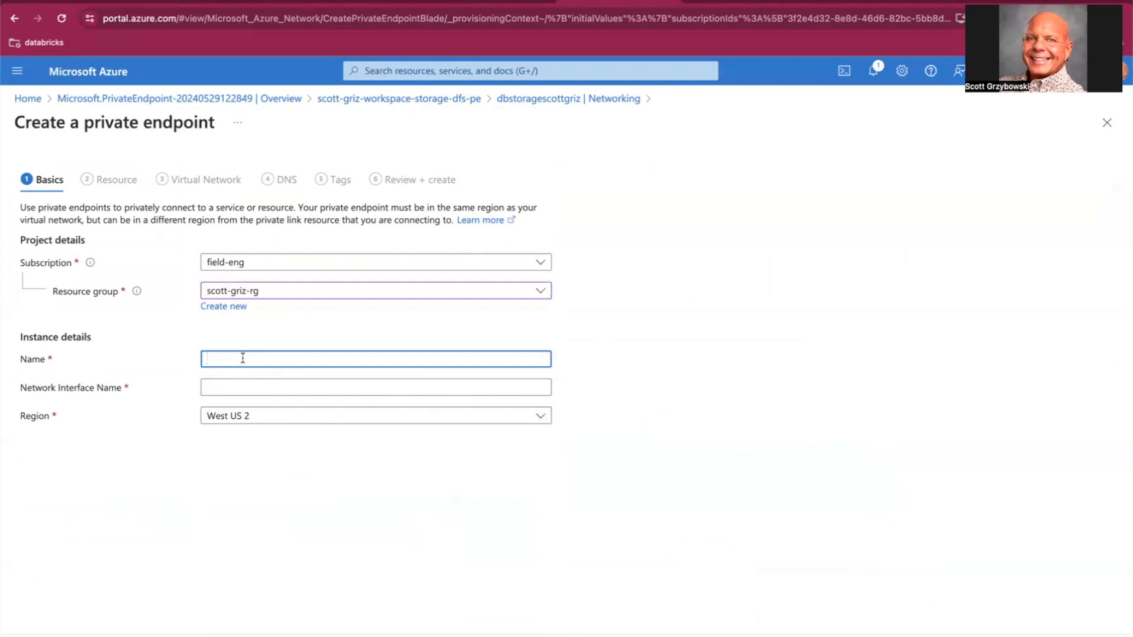
{"action": "type", "text": "scott-griz-workspace"}
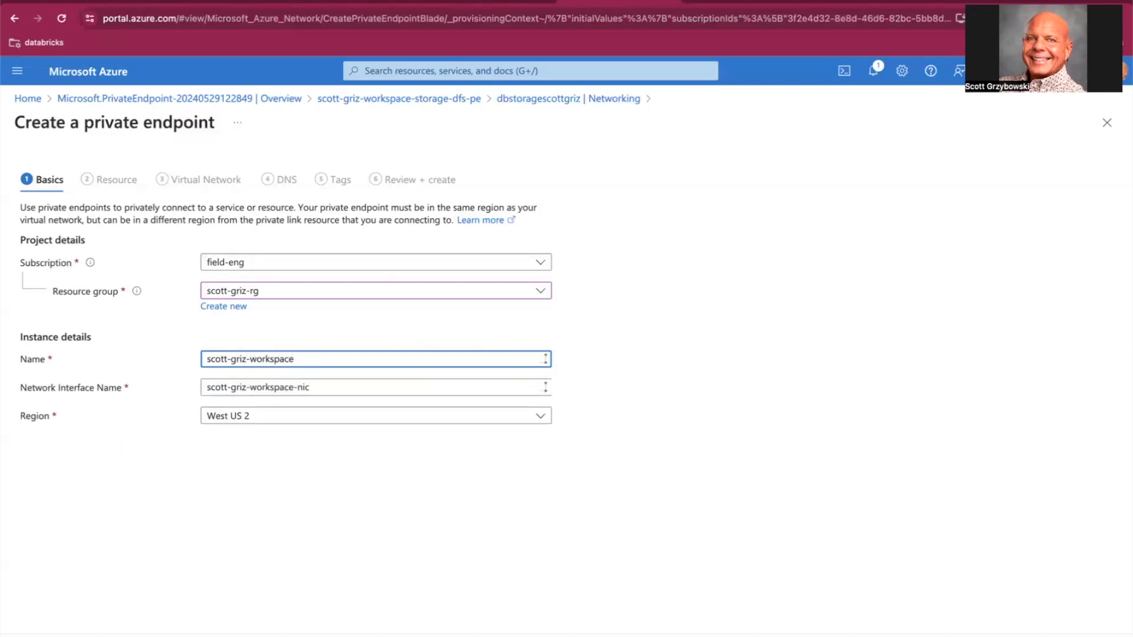
{"action": "type", "text": "-"}
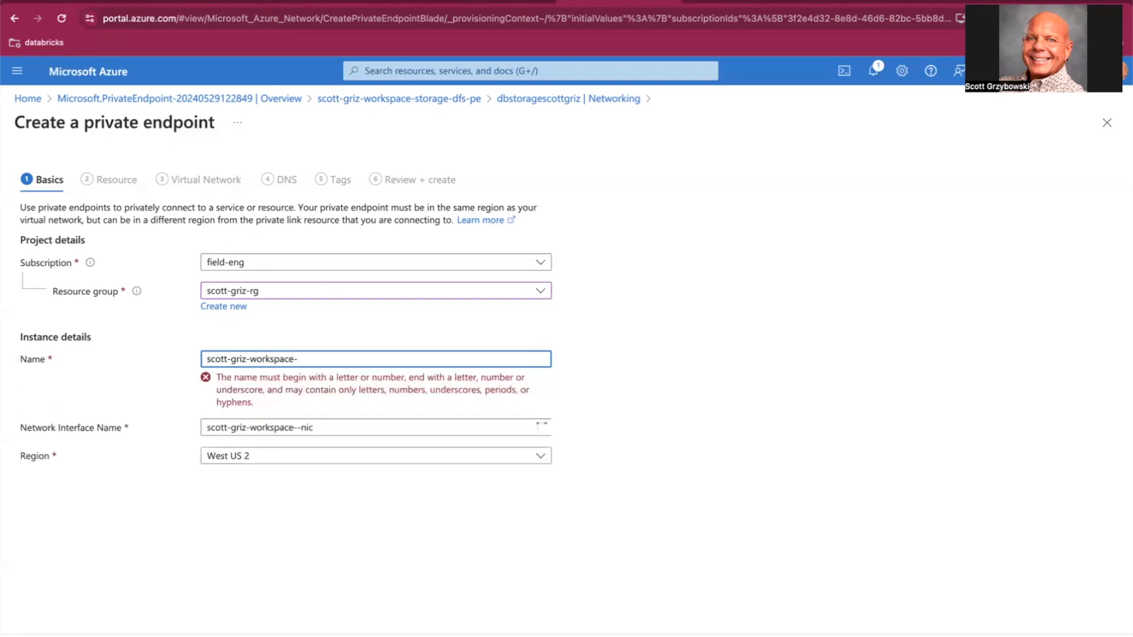
{"action": "type", "text": "blob-"}
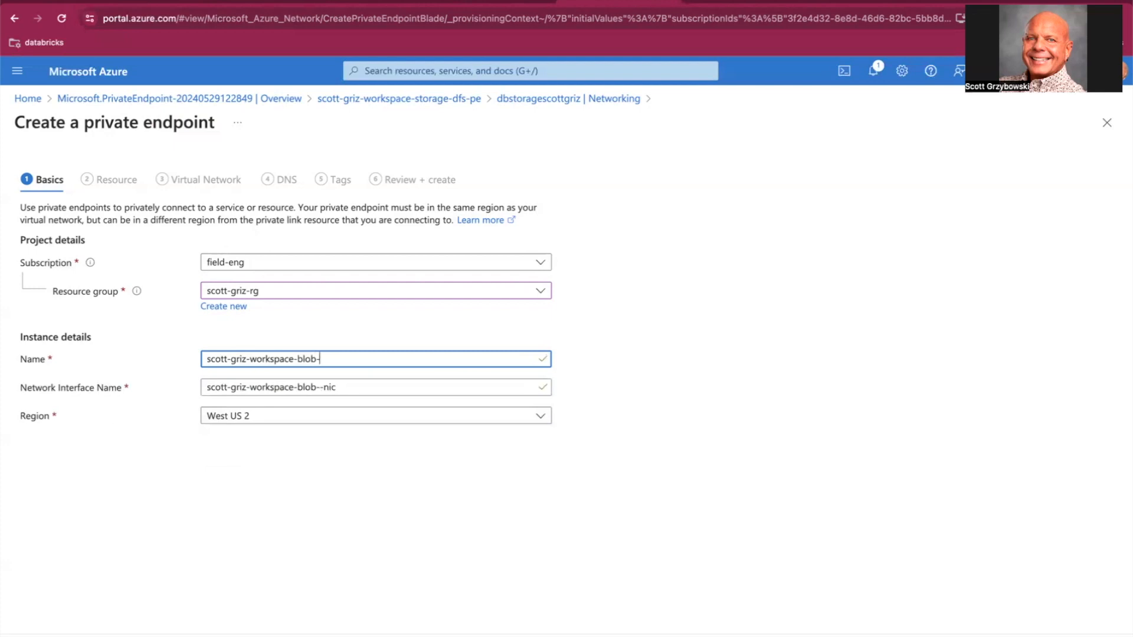
{"action": "type", "text": "pe"}
{"action": "left_click", "coordinate": [127, 636]}
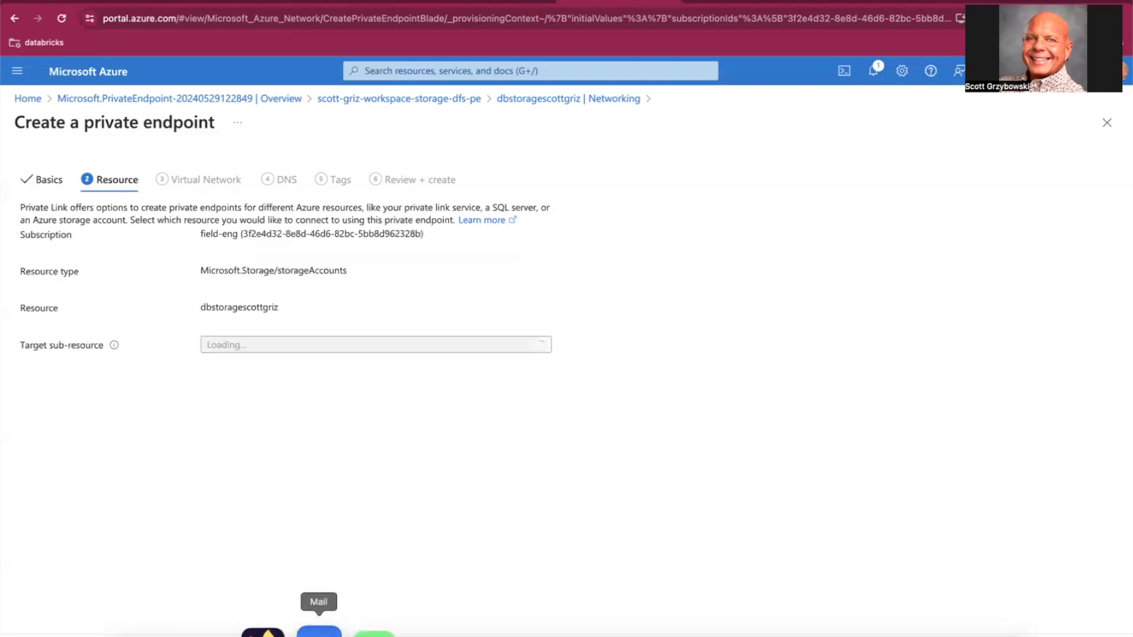
Target the blob sub-resource and place the endpoint in virtual network scott-griz-db-vnet, subnet scott-griz-private-link, with dynamic IP allocation
{"action": "left_click", "coordinate": [256, 349]}
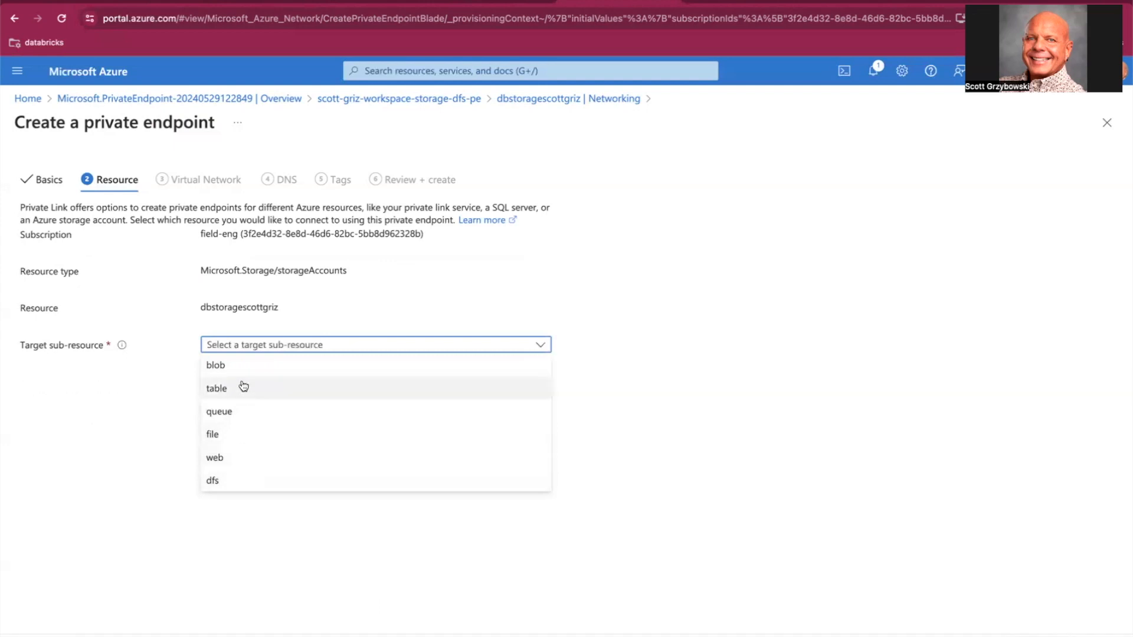
{"action": "left_click", "coordinate": [236, 365]}
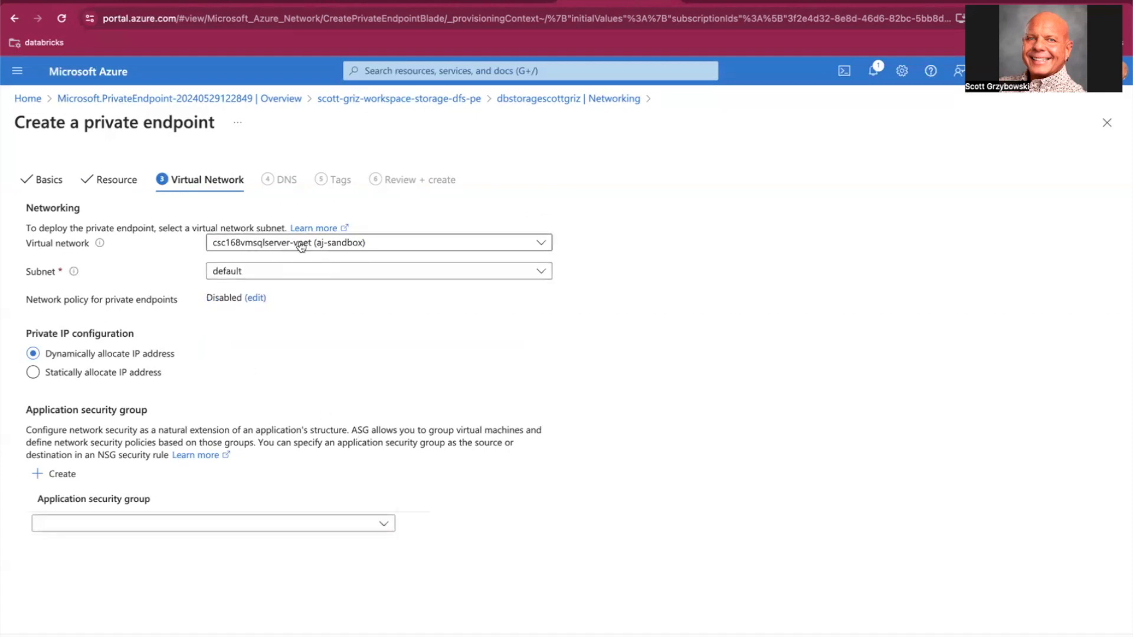
{"action": "left_click", "coordinate": [302, 247]}
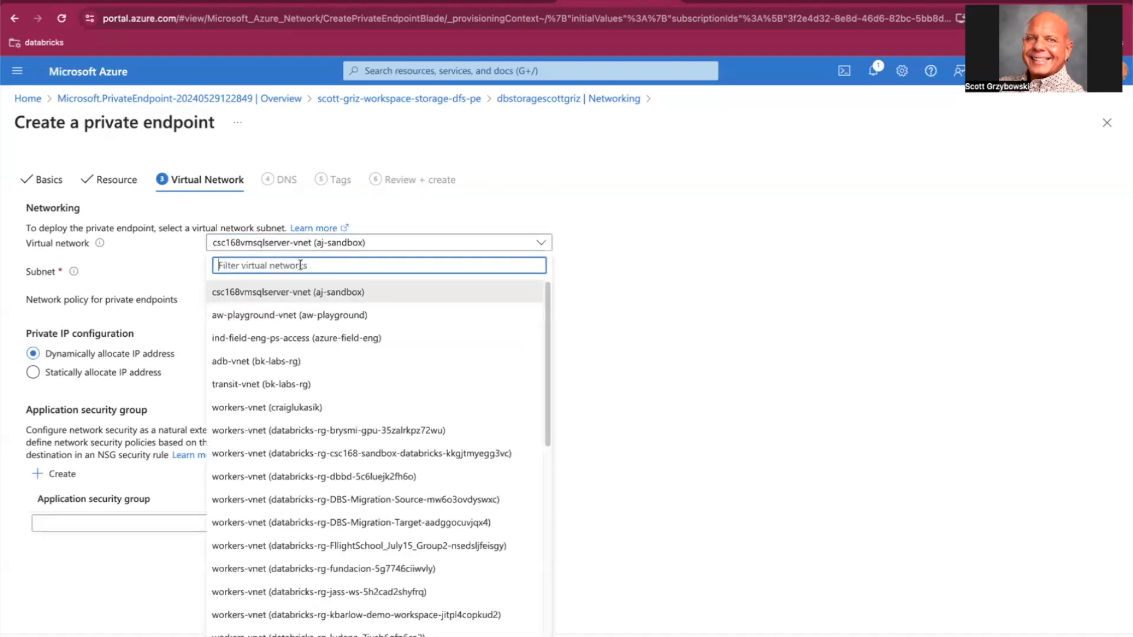
{"action": "type", "text": "scott"}
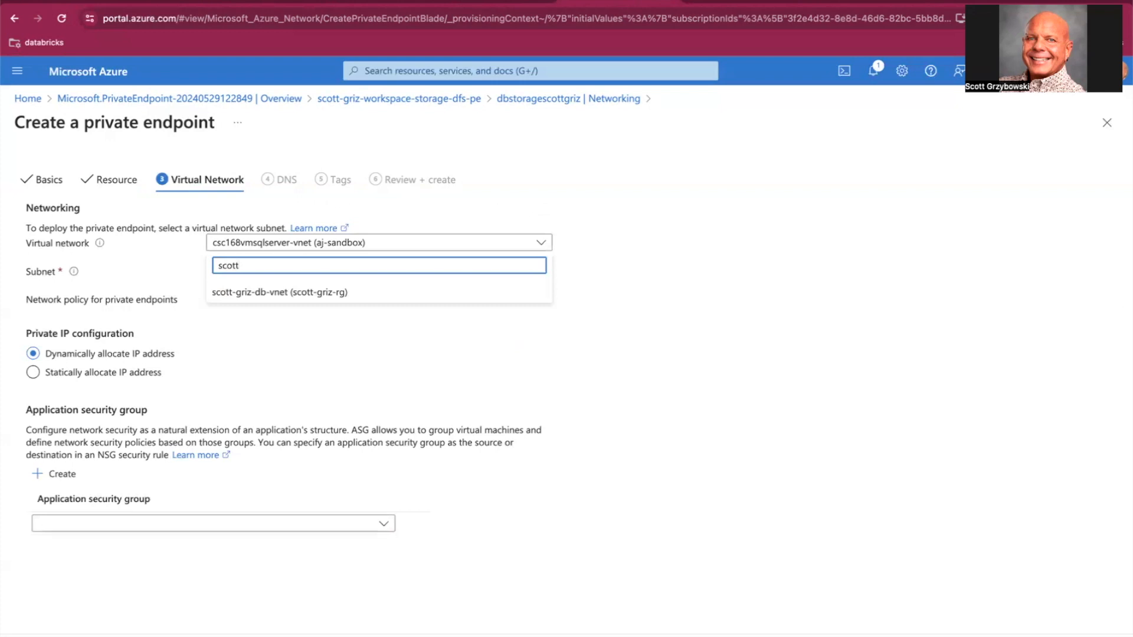
{"action": "left_click", "coordinate": [250, 293]}
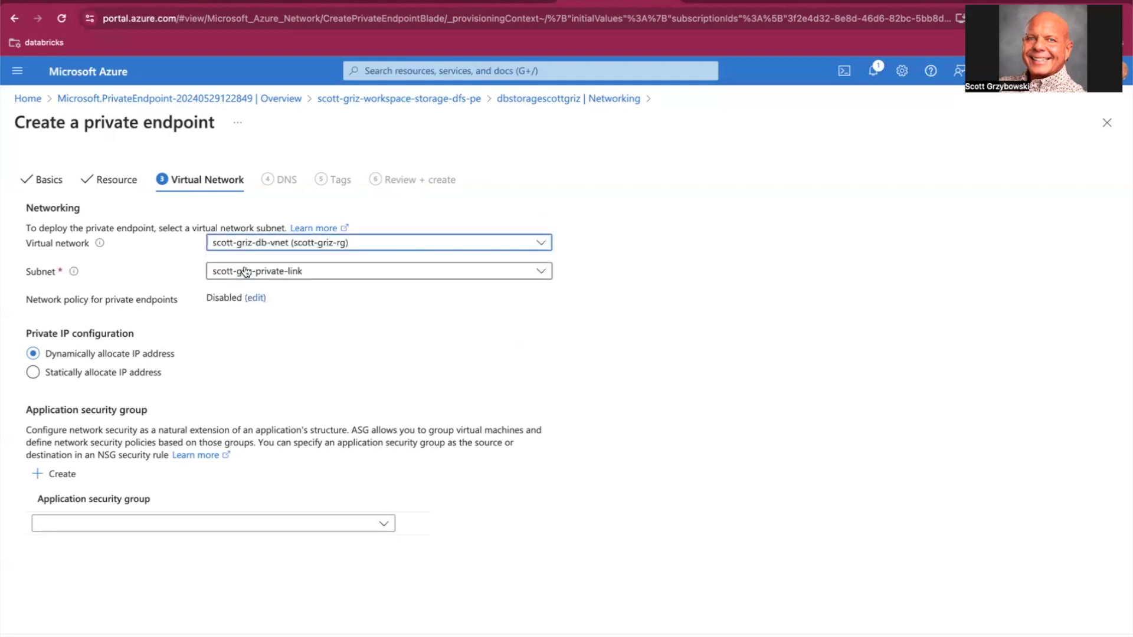
{"action": "left_click", "coordinate": [246, 272]}
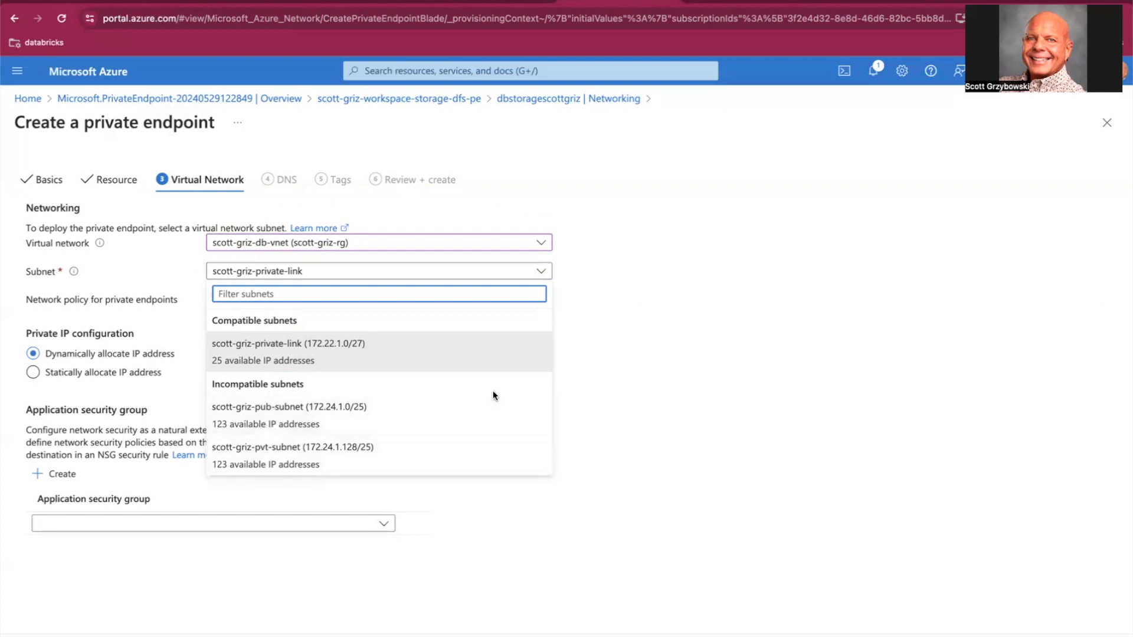
{"action": "left_click", "coordinate": [595, 344]}
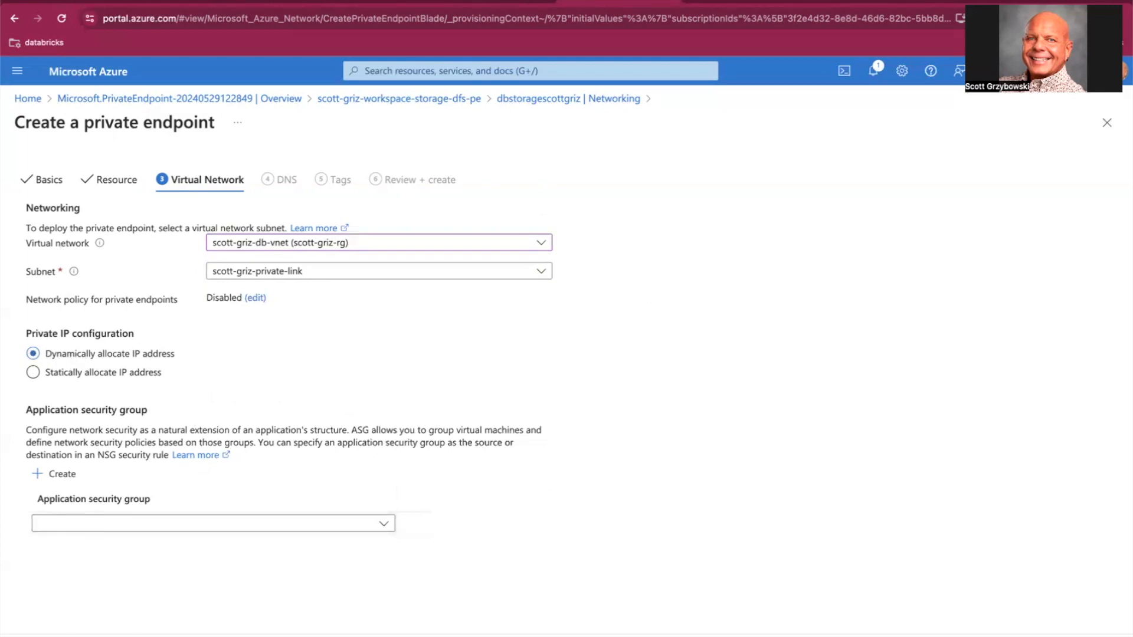
{"action": "left_click", "coordinate": [471, 635]}
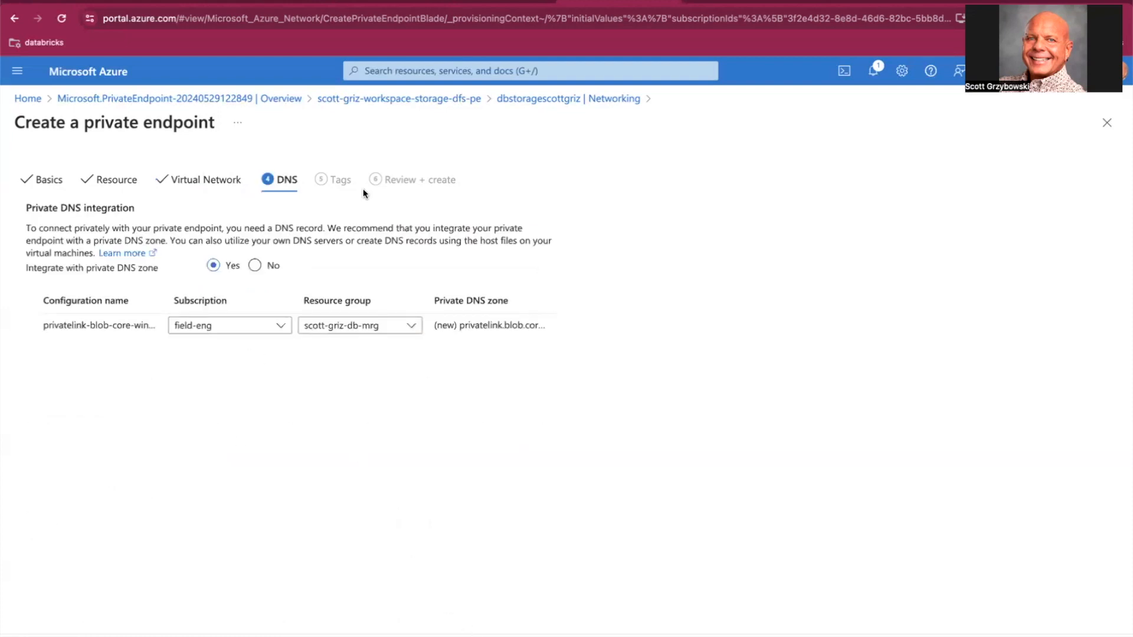
Integrate the blob endpoint with a private DNS zone in resource group scott-griz-rg and proceed to the tags
{"action": "left_click", "coordinate": [364, 332]}
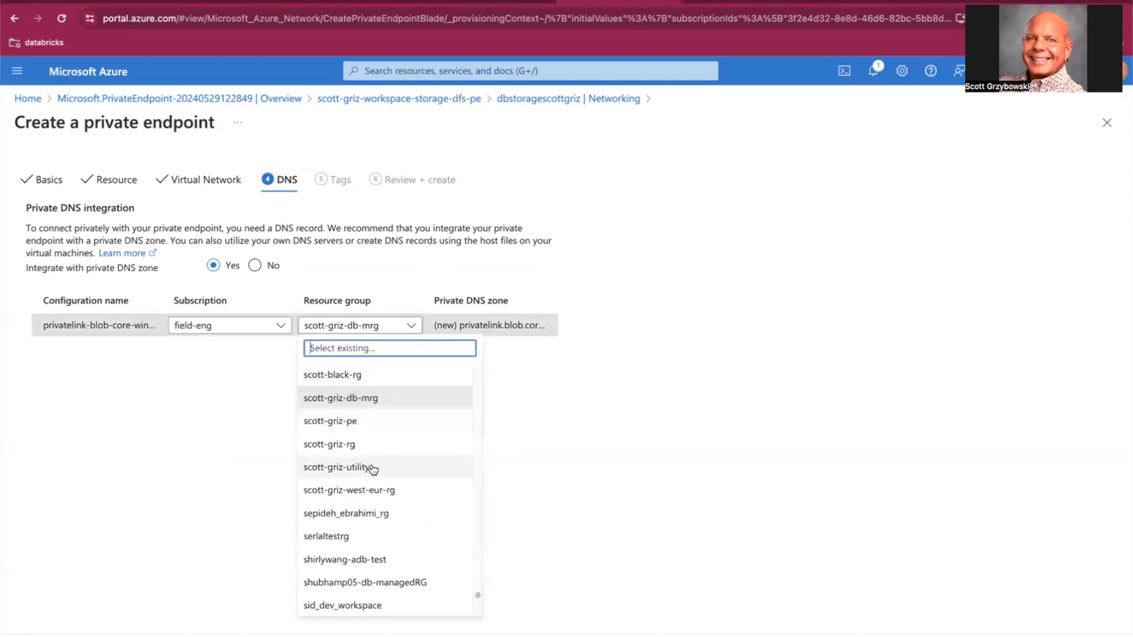
{"action": "left_click", "coordinate": [364, 449]}
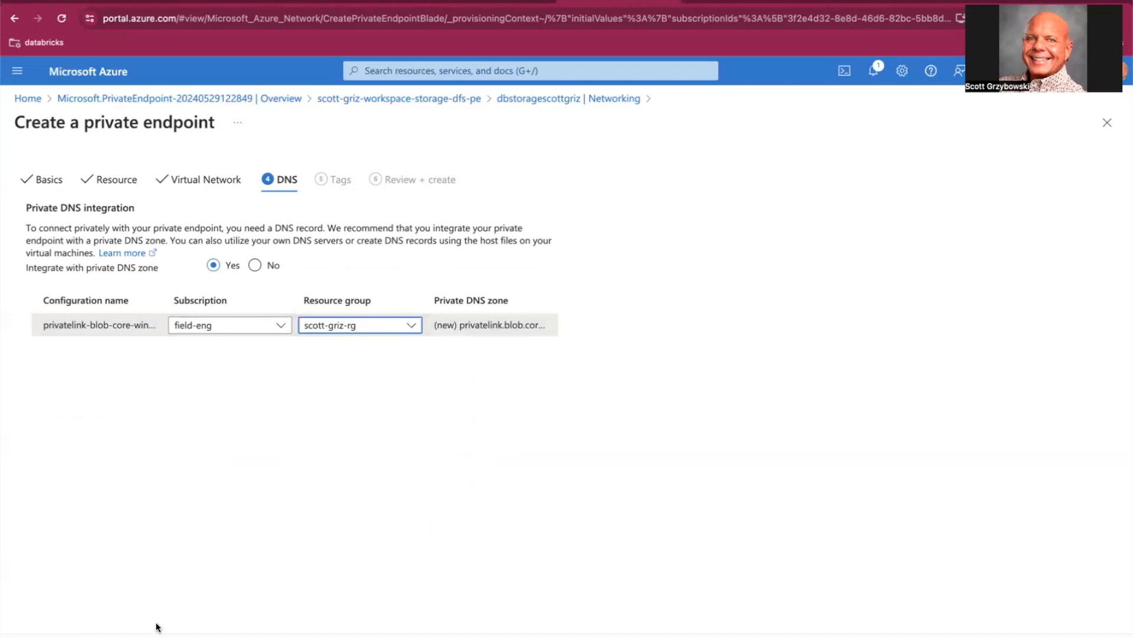
{"action": "left_click", "coordinate": [205, 600]}
Add an Owner tag with the owner's e-mail address as its value and create the blob private endpoint
{"action": "left_click", "coordinate": [50, 290]}
{"action": "type", "text": "Owner"}
{"action": "key", "text": "Tab"}
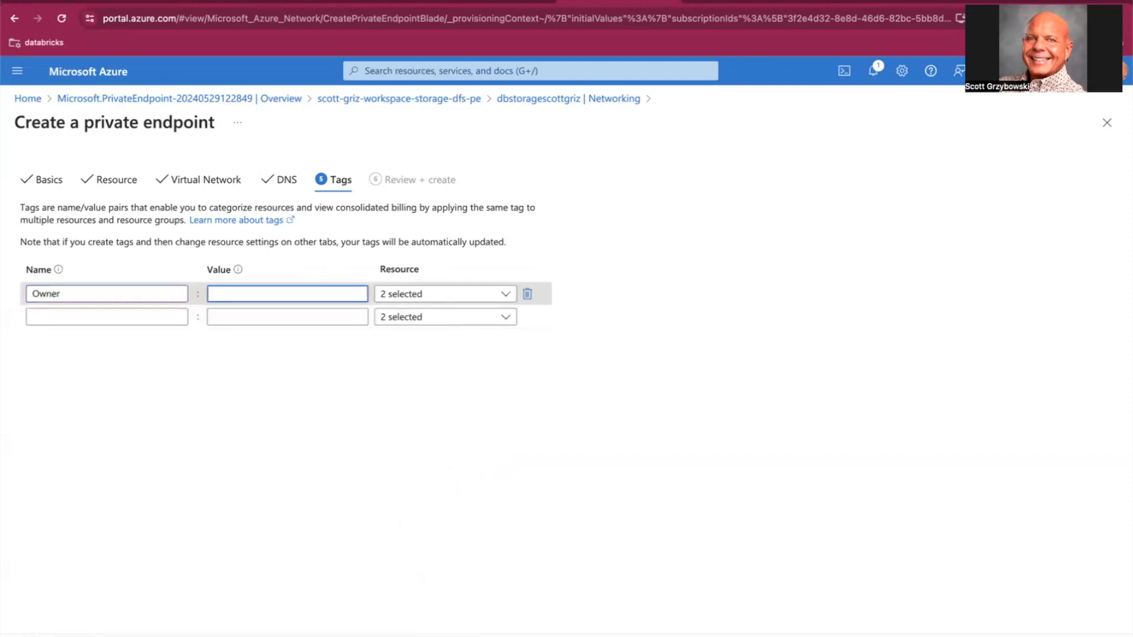
{"action": "type", "text": "scott.gr"}
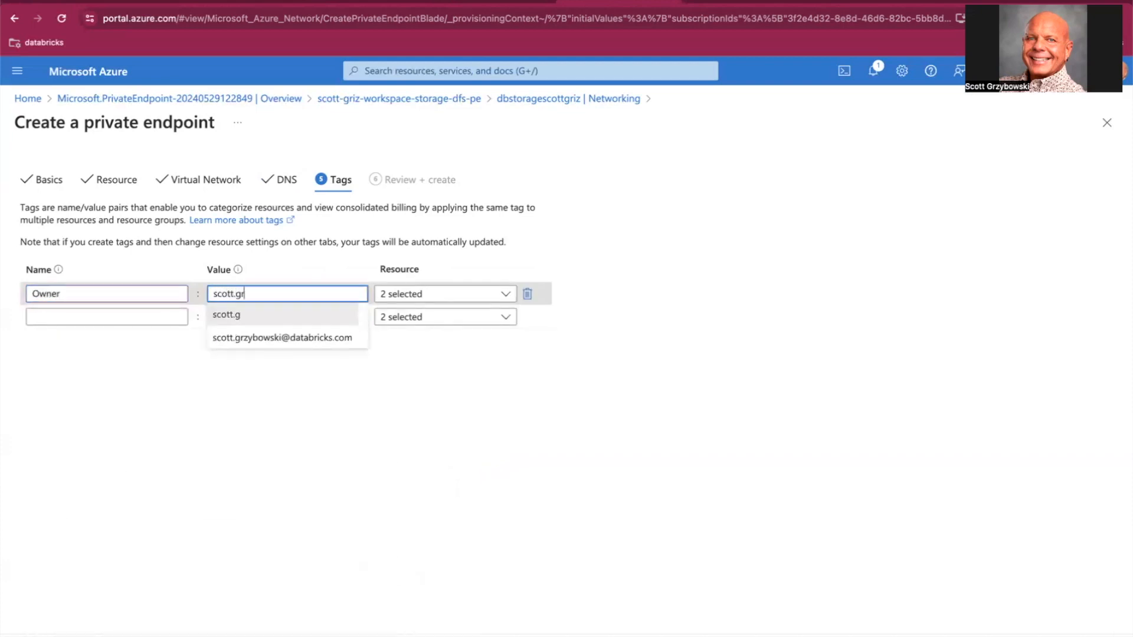
{"action": "left_click", "coordinate": [327, 338]}
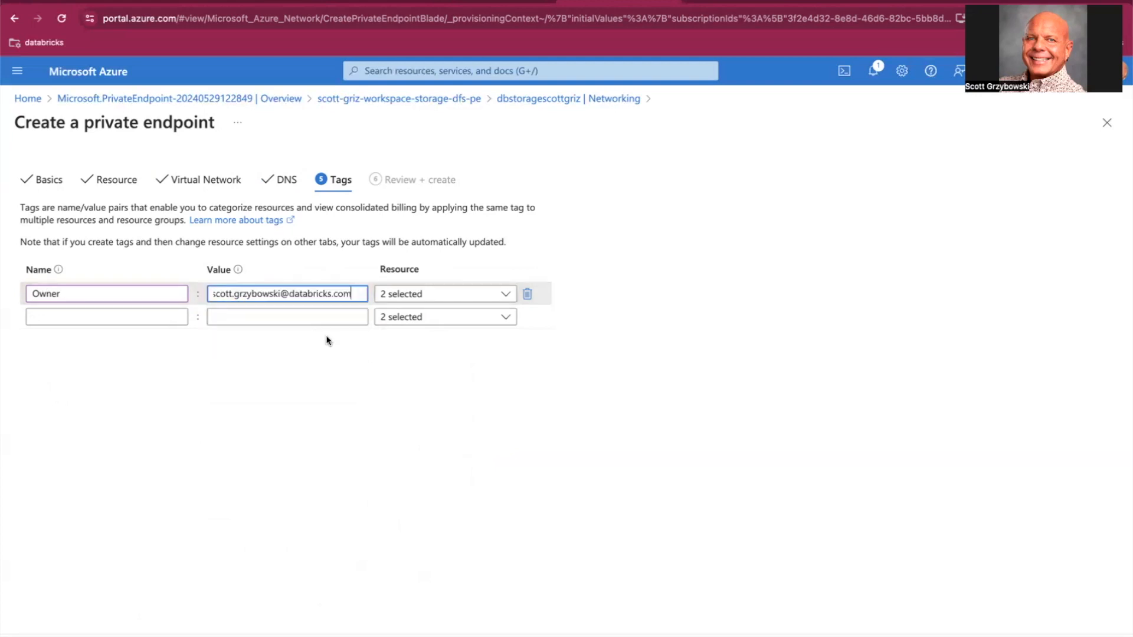
{"action": "left_click", "coordinate": [159, 636]}
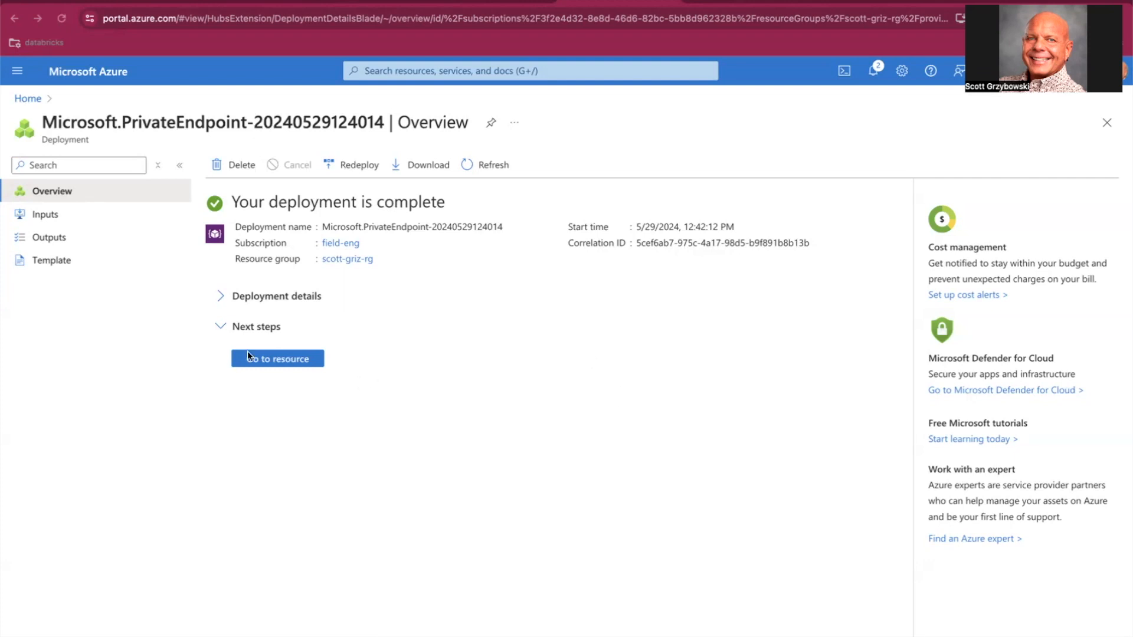
Open the deployed blob private endpoint and check both endpoints' connection states in the linked storage account's networking settings
{"action": "left_click", "coordinate": [287, 361]}
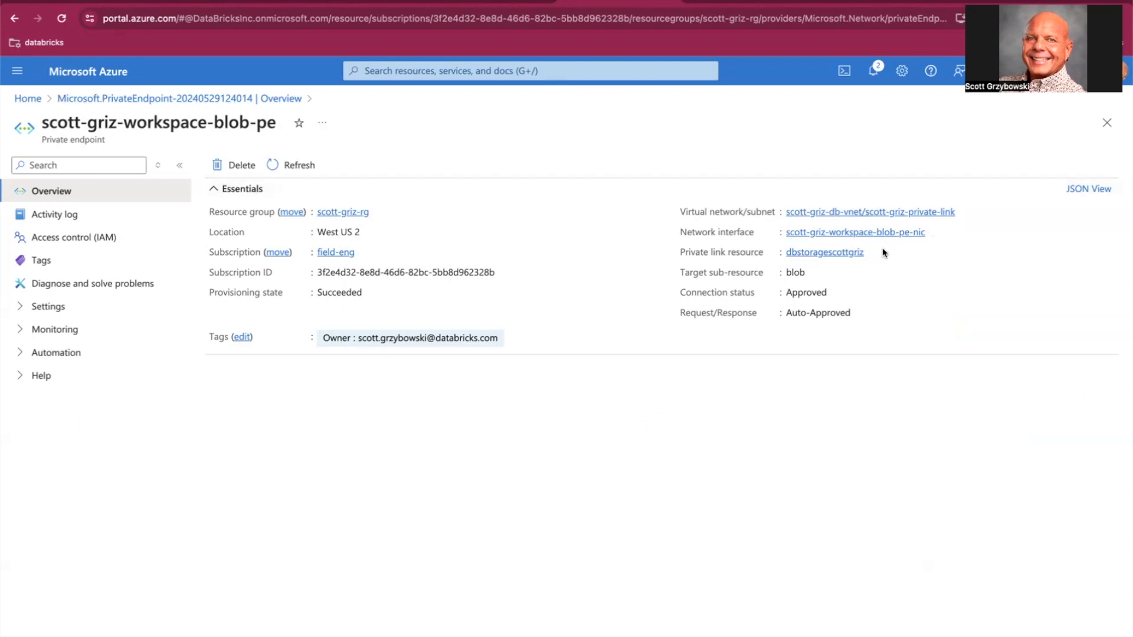
{"action": "left_click", "coordinate": [824, 253]}
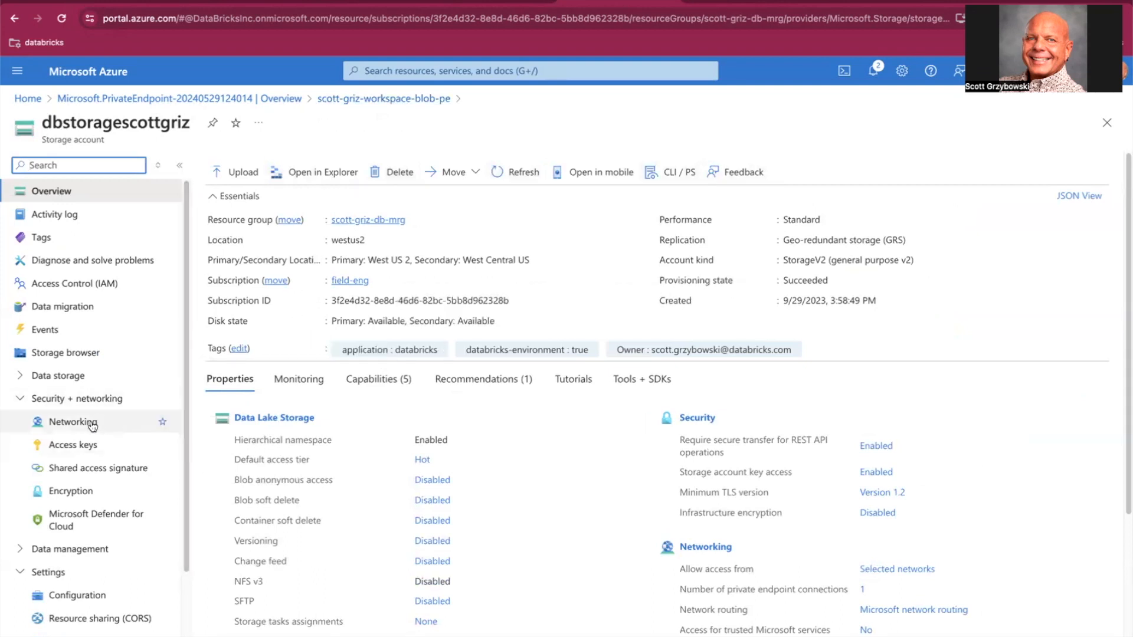
{"action": "left_click", "coordinate": [57, 421]}
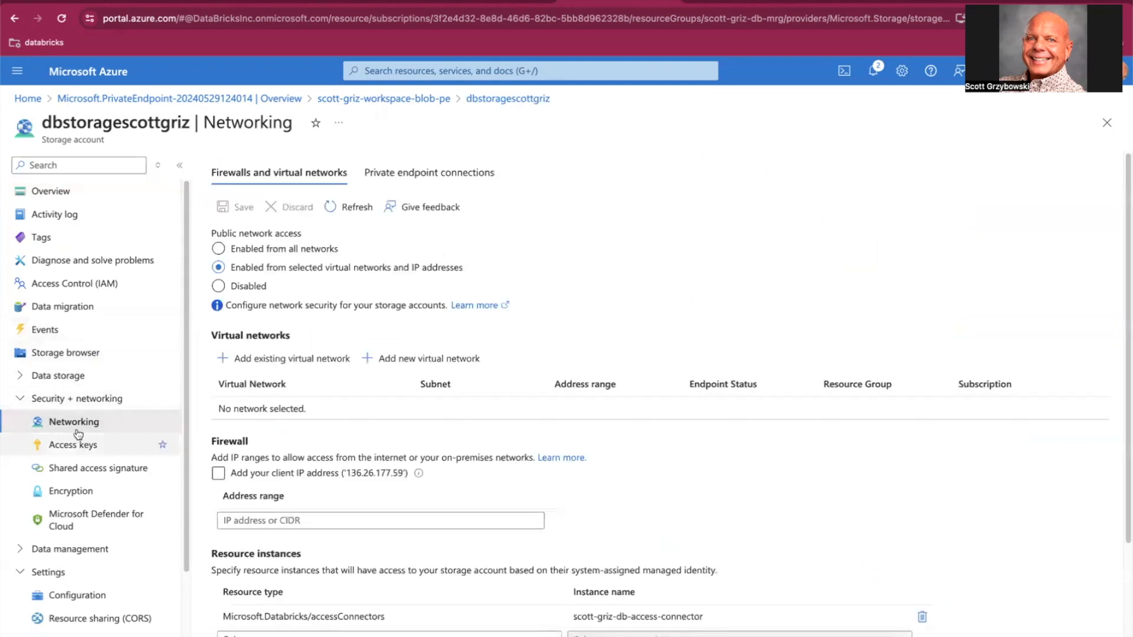
{"action": "left_click", "coordinate": [411, 172]}
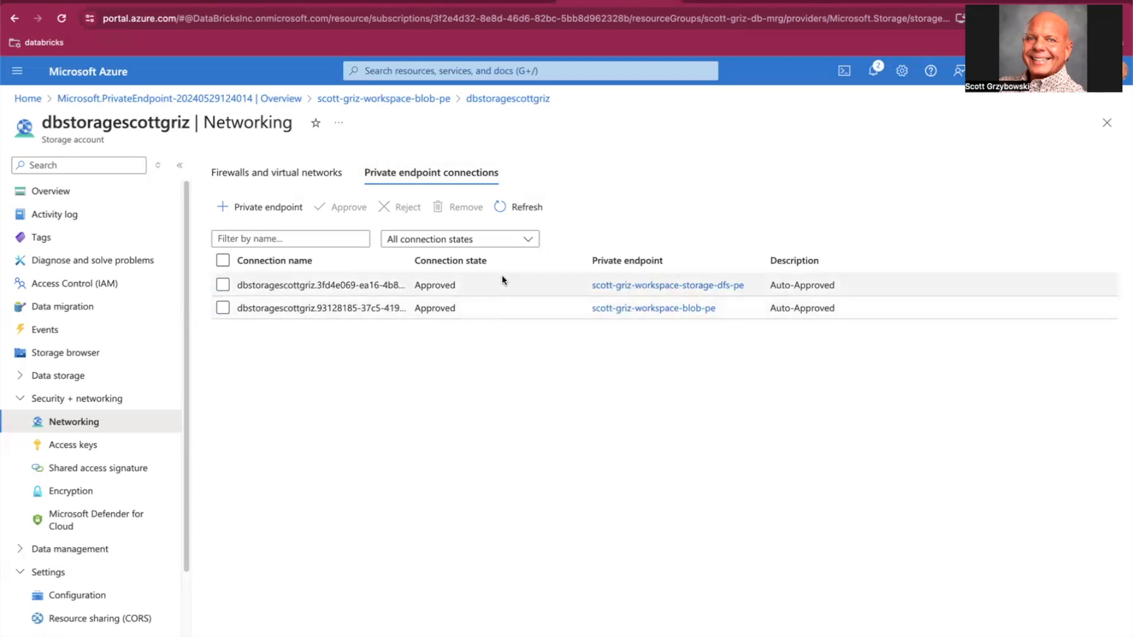
Review the storage account's public network access, firewall and resource instance settings
{"action": "left_click", "coordinate": [305, 173]}
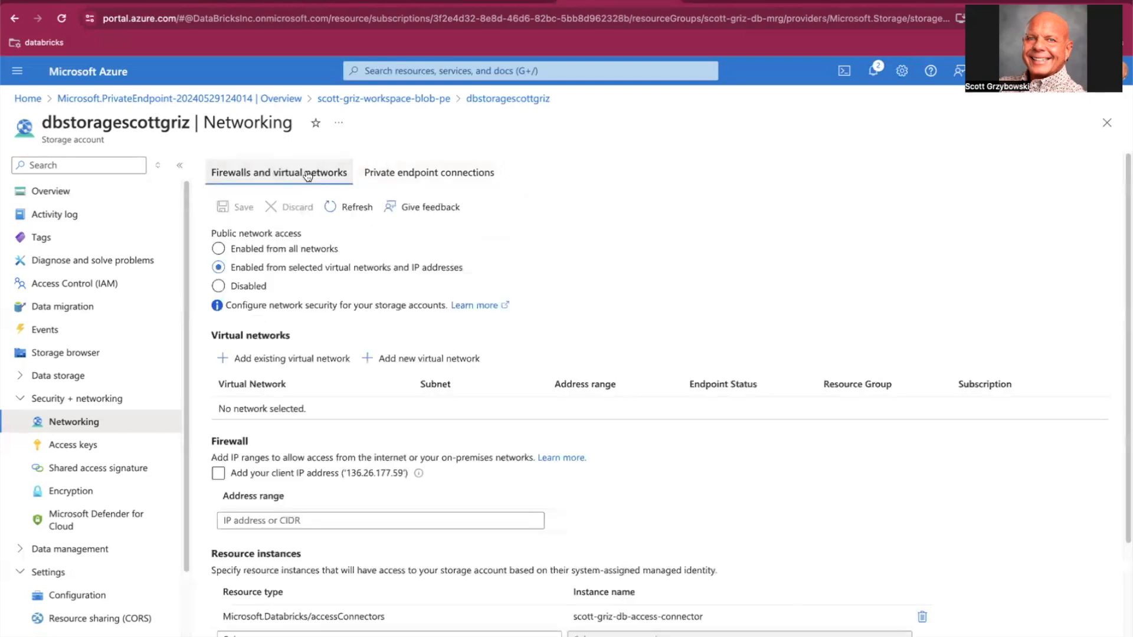
{"action": "scroll", "coordinate": [441, 538], "scroll_direction": "down", "scroll_amount": 1}
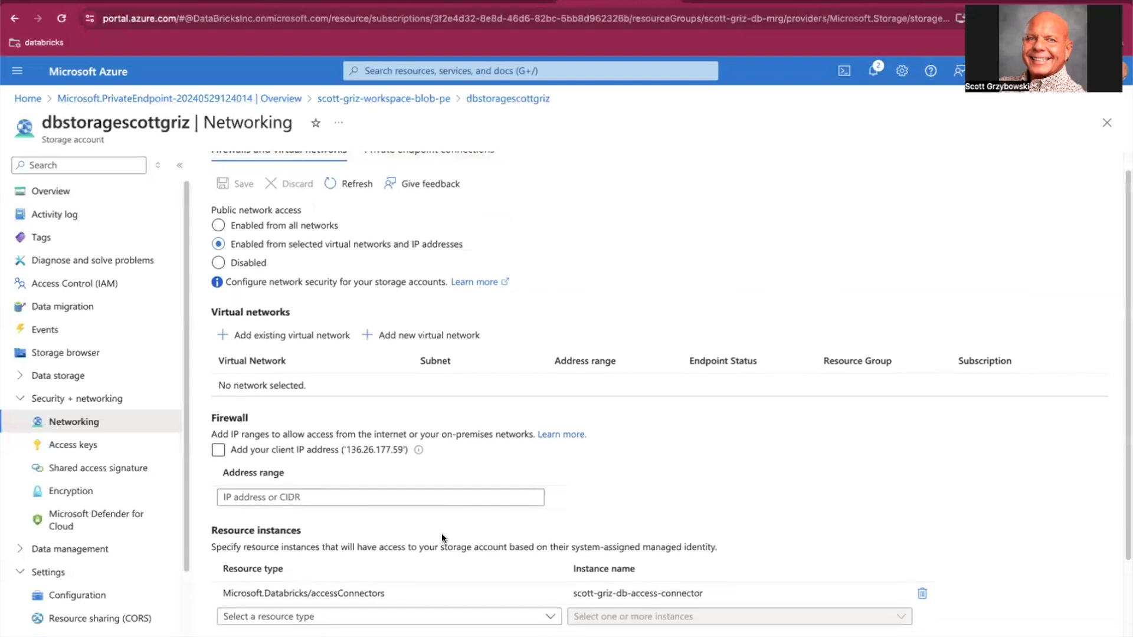
{"action": "scroll", "coordinate": [442, 532], "scroll_direction": "down", "scroll_amount": 1}
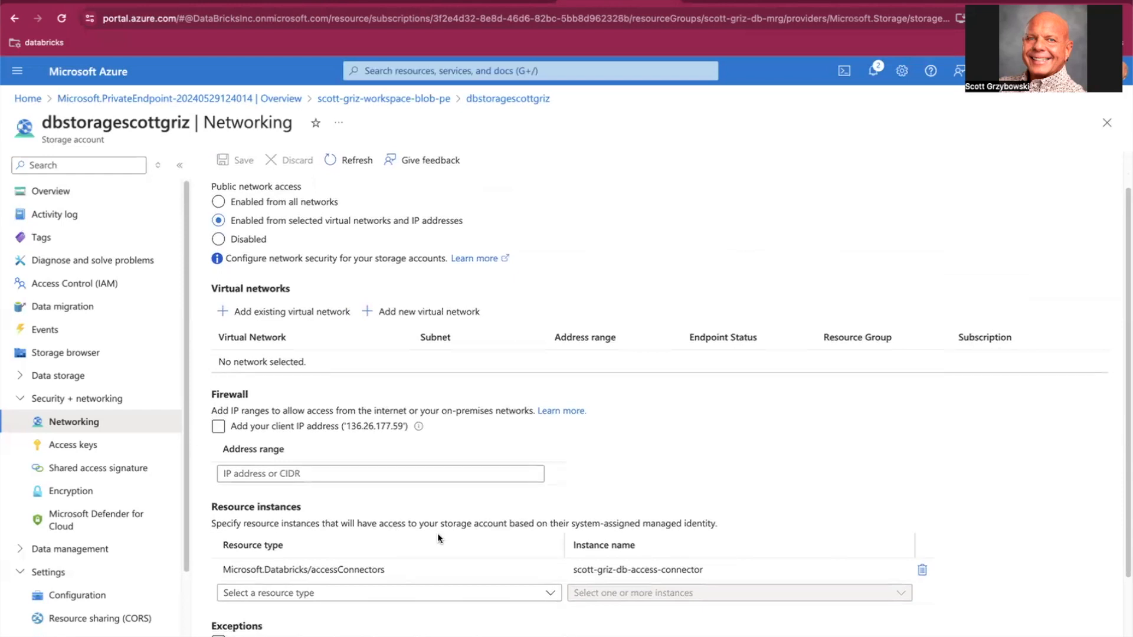
{"action": "left_click_drag", "start_coordinate": [200, 395], "coordinate": [253, 396]}
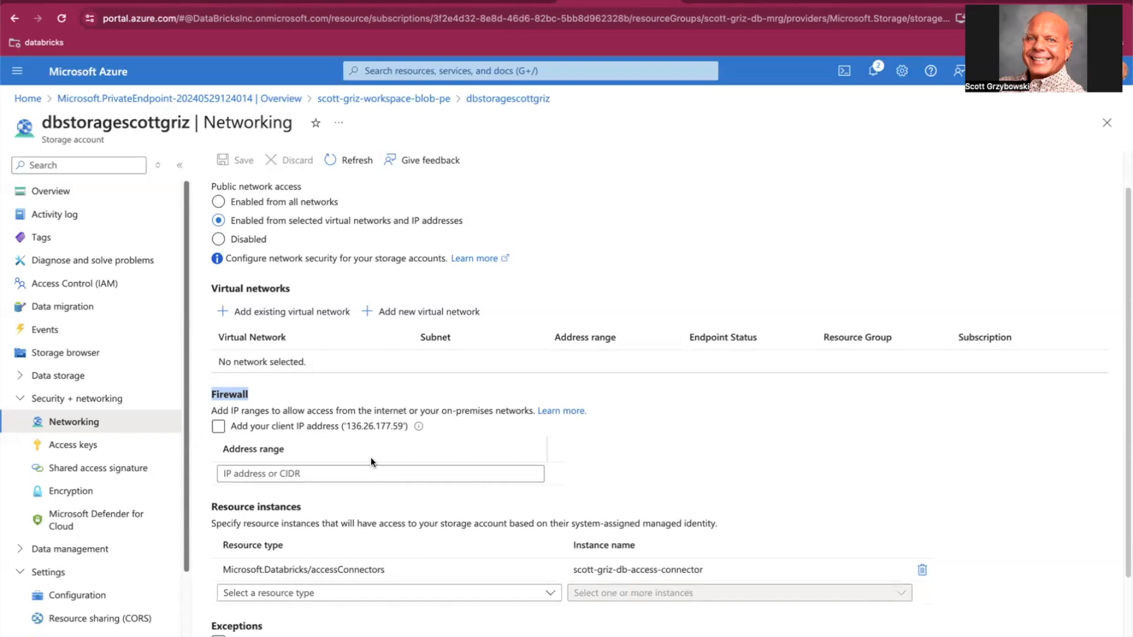
Switch to the Microsoft Learn firewall support article and read the steps on Cloud Fetch endpoints, endpoint approvals and serverless SQL warehouse authorization
{"action": "left_click", "coordinate": [245, 1]}
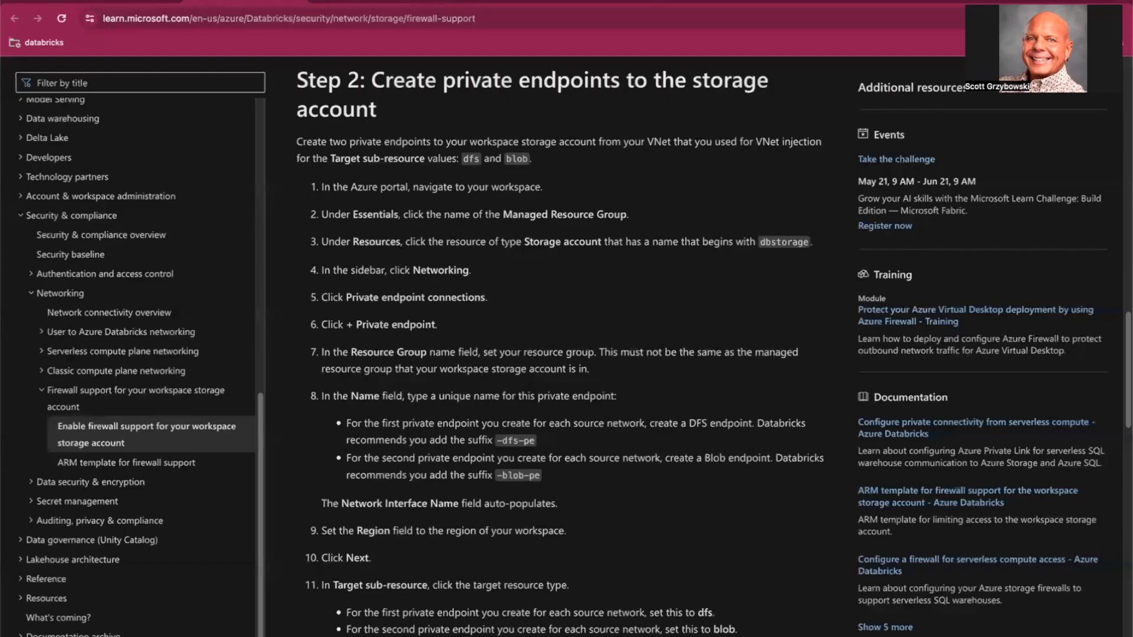
{"action": "scroll", "coordinate": [462, 400], "scroll_direction": "down", "scroll_amount": 1}
{"action": "scroll", "coordinate": [461, 400], "scroll_direction": "down", "scroll_amount": 8}
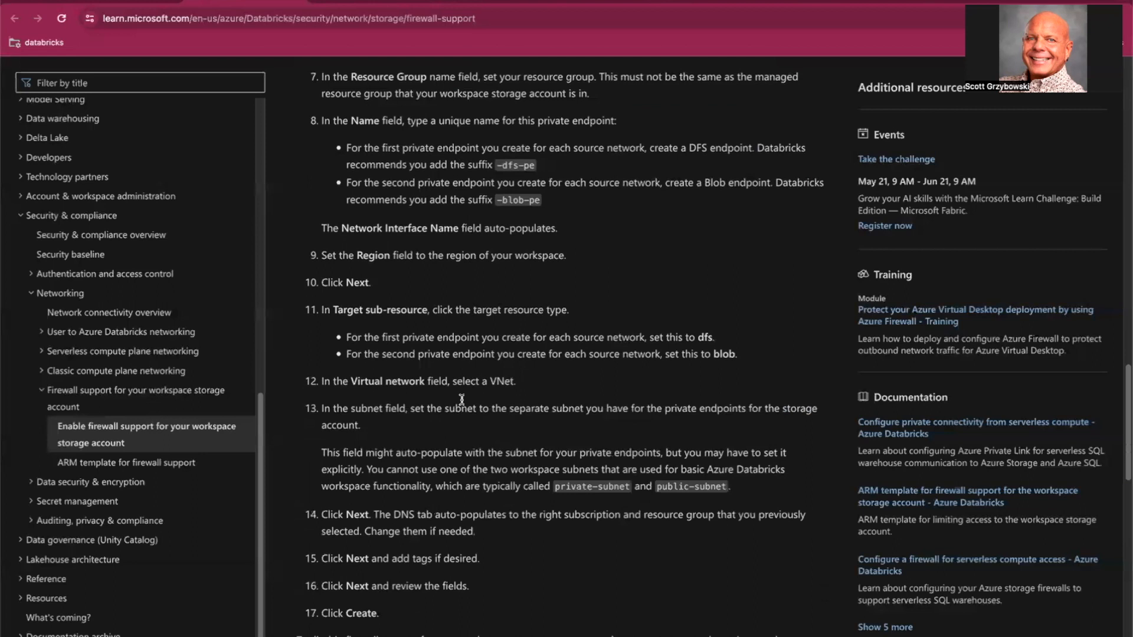
{"action": "scroll", "coordinate": [463, 404], "scroll_direction": "down", "scroll_amount": 6}
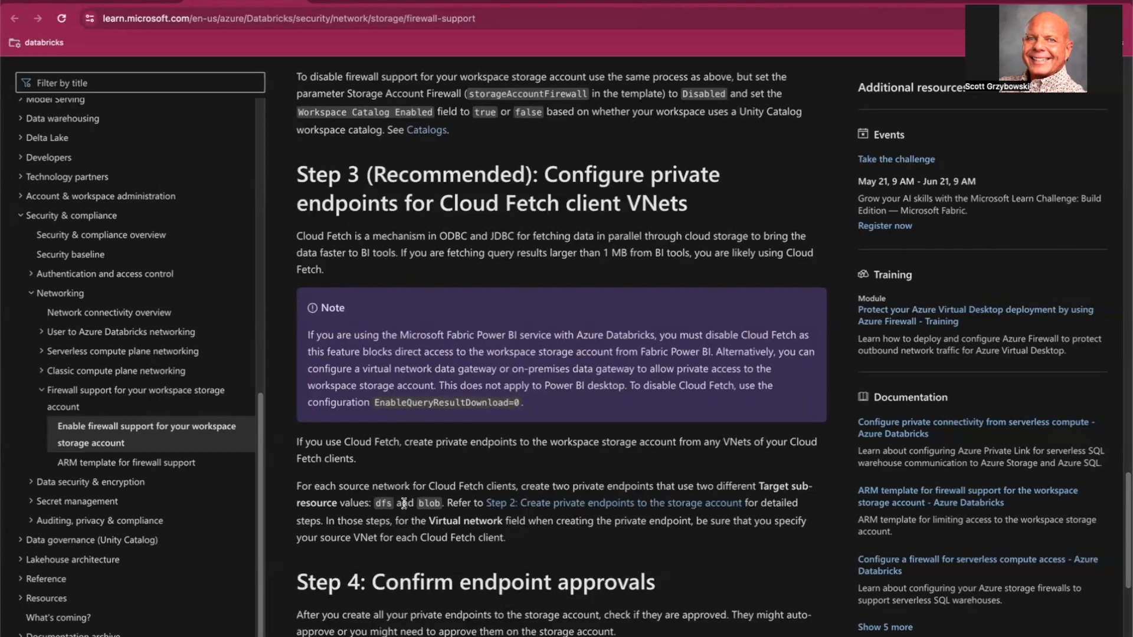
{"action": "scroll", "coordinate": [451, 520], "scroll_direction": "down", "scroll_amount": 1}
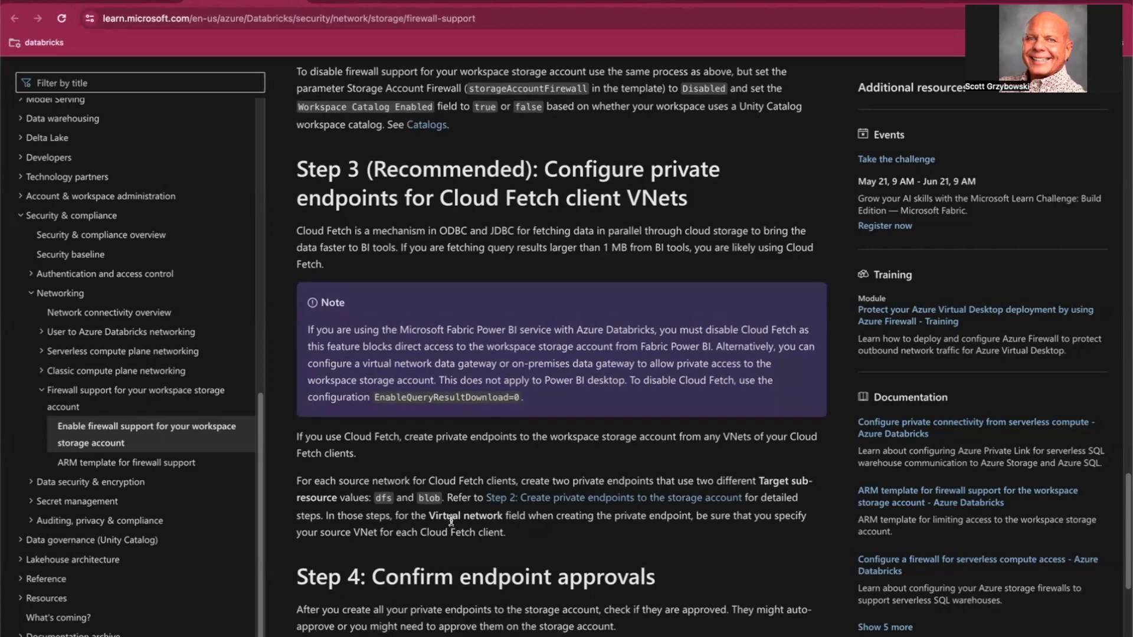
{"action": "scroll", "coordinate": [451, 520], "scroll_direction": "down", "scroll_amount": 5}
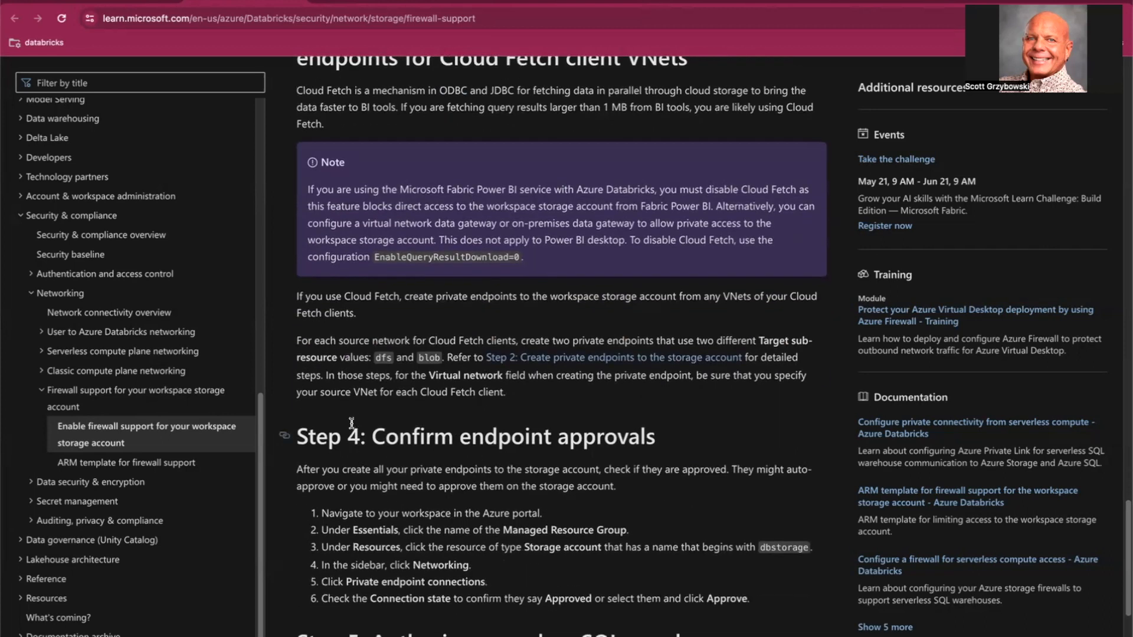
{"action": "scroll", "coordinate": [479, 464], "scroll_direction": "down", "scroll_amount": 5}
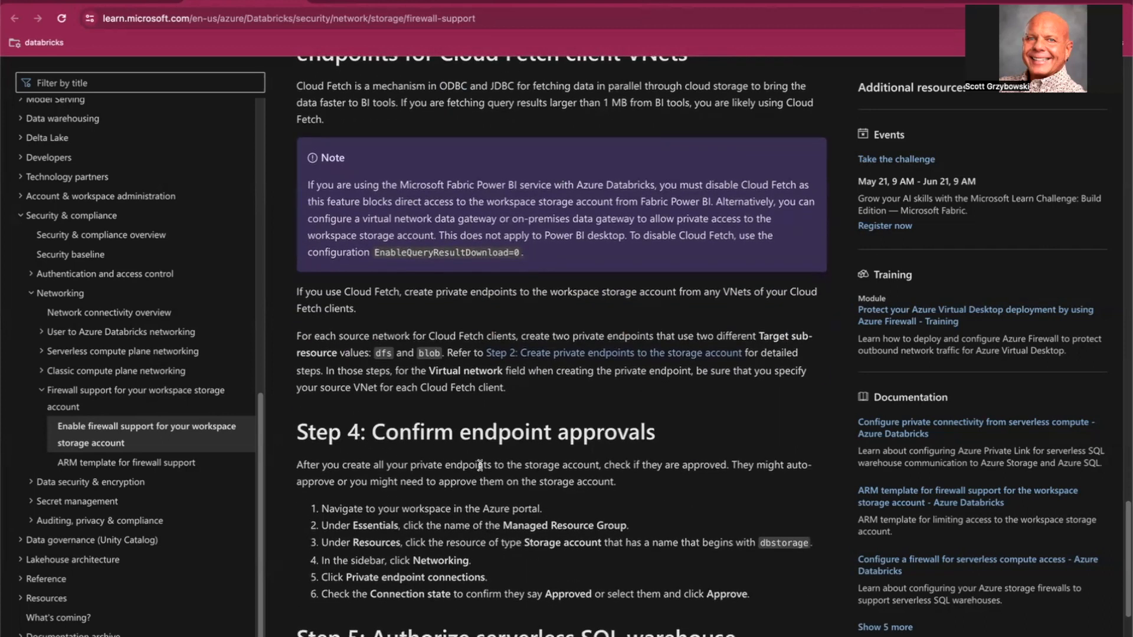
{"action": "scroll", "coordinate": [480, 469], "scroll_direction": "down", "scroll_amount": 4}
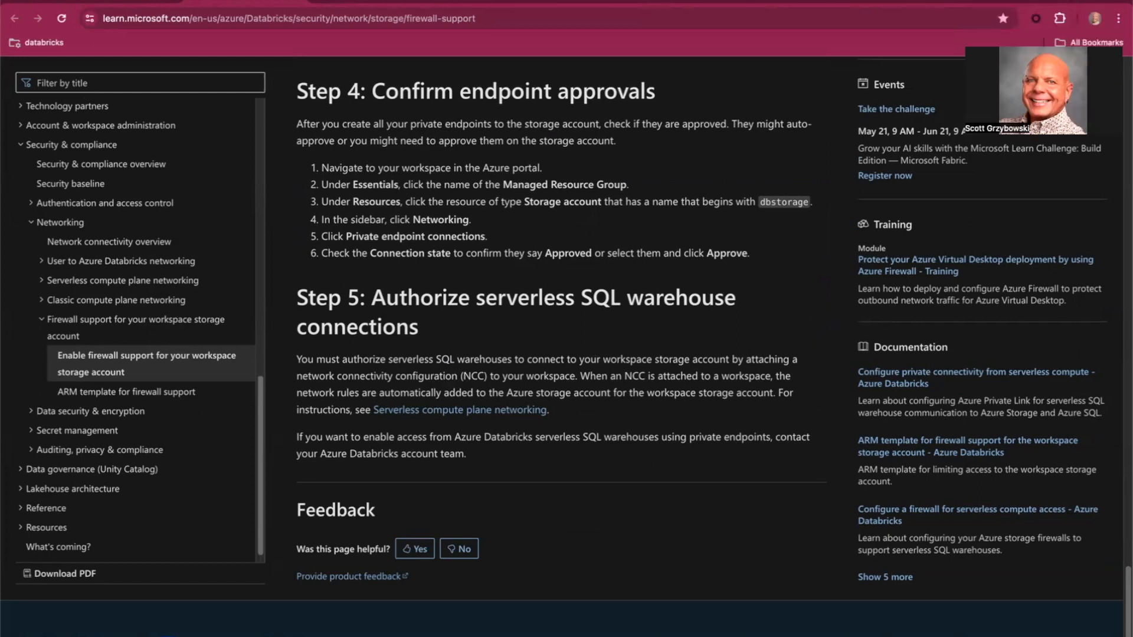
Open the Azure Databricks account console at accounts.azuredatabricks.net in a new browser tab
{"action": "left_click", "coordinate": [1068, 1]}
{"action": "type", "text": "acoo"}
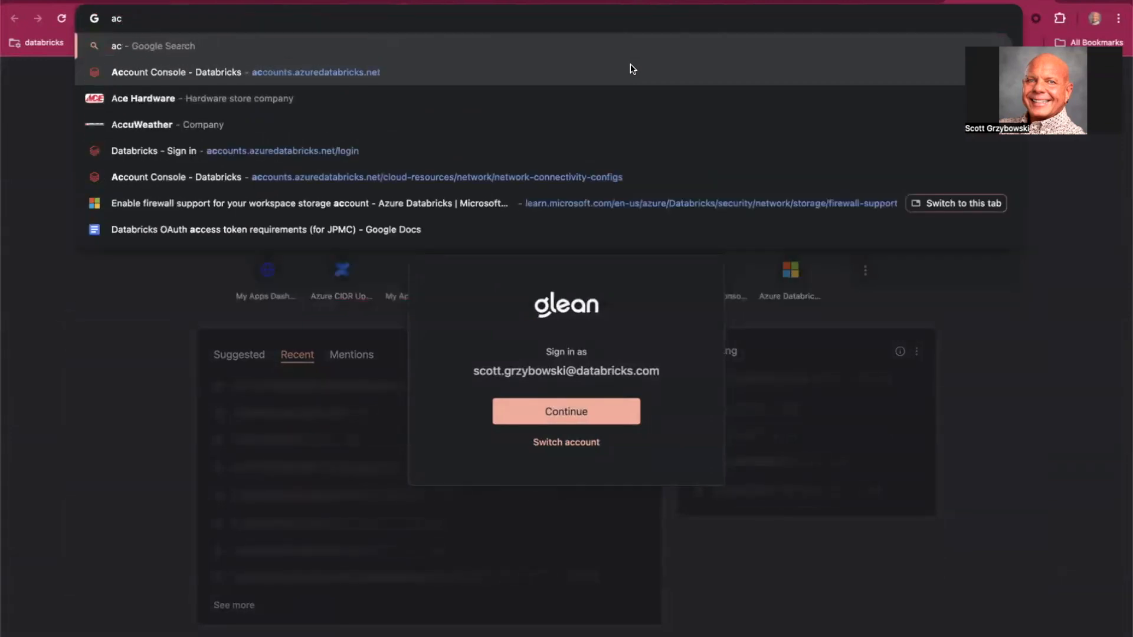
{"action": "left_click", "coordinate": [341, 66]}
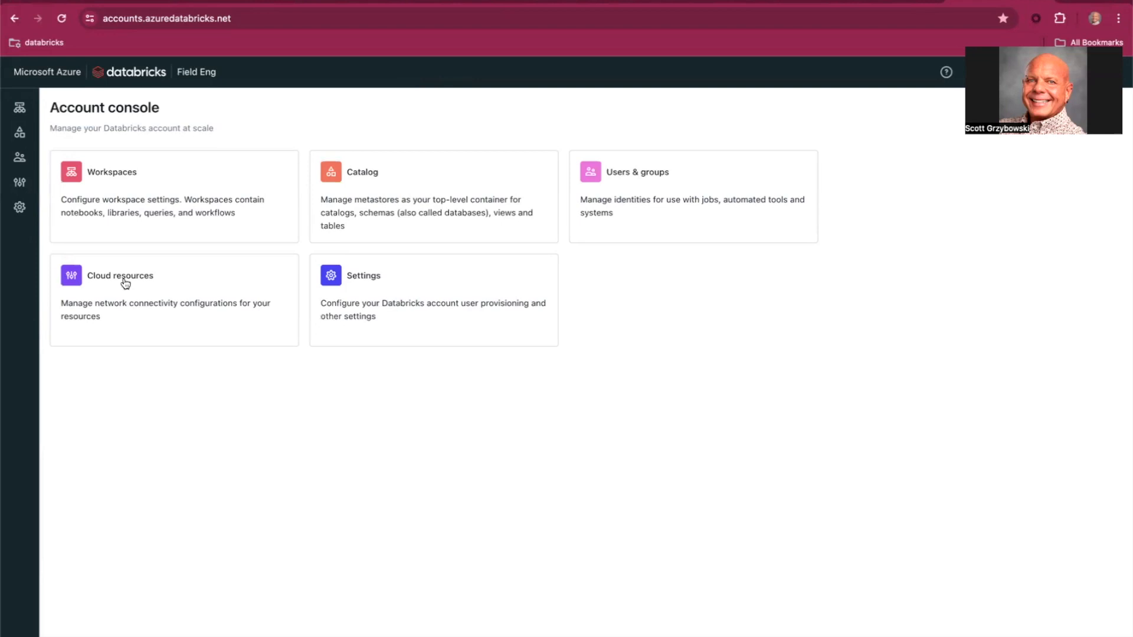
Search the account's workspaces for scott-griz, open scott-griz-db, and bring up its update form with the network connectivity configuration setting
{"action": "left_click", "coordinate": [102, 179]}
{"action": "left_click", "coordinate": [186, 143]}
{"action": "type", "text": "scoo"}
{"action": "key", "text": "BackSpace"}
{"action": "type", "text": "ott"}
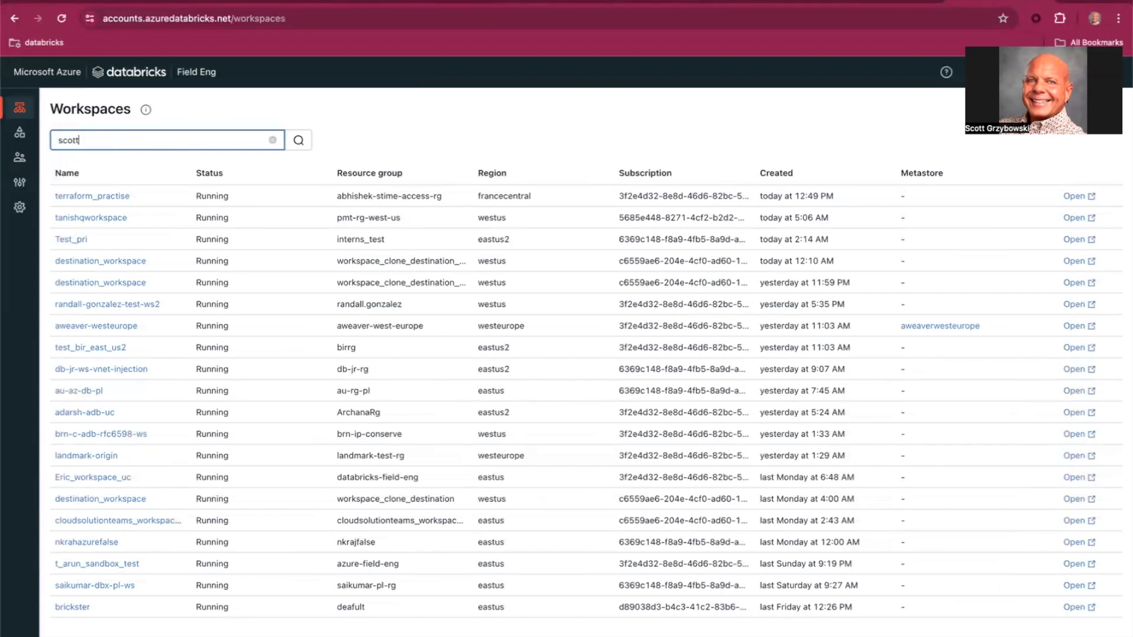
{"action": "type", "text": "-griz"}
{"action": "key", "text": "Return"}
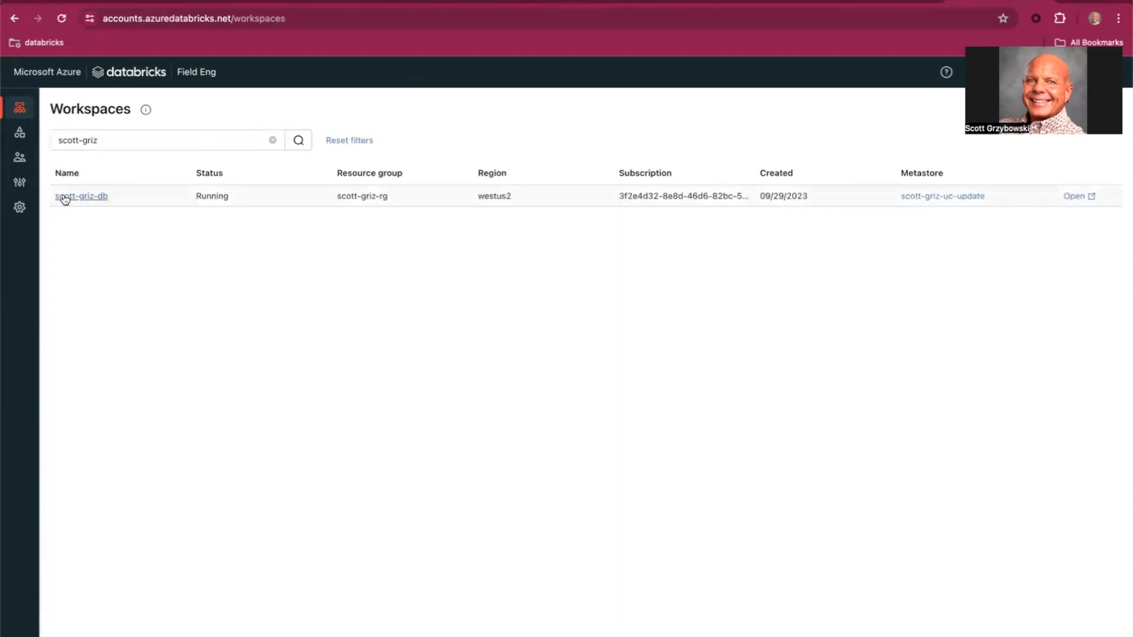
{"action": "left_click", "coordinate": [65, 197]}
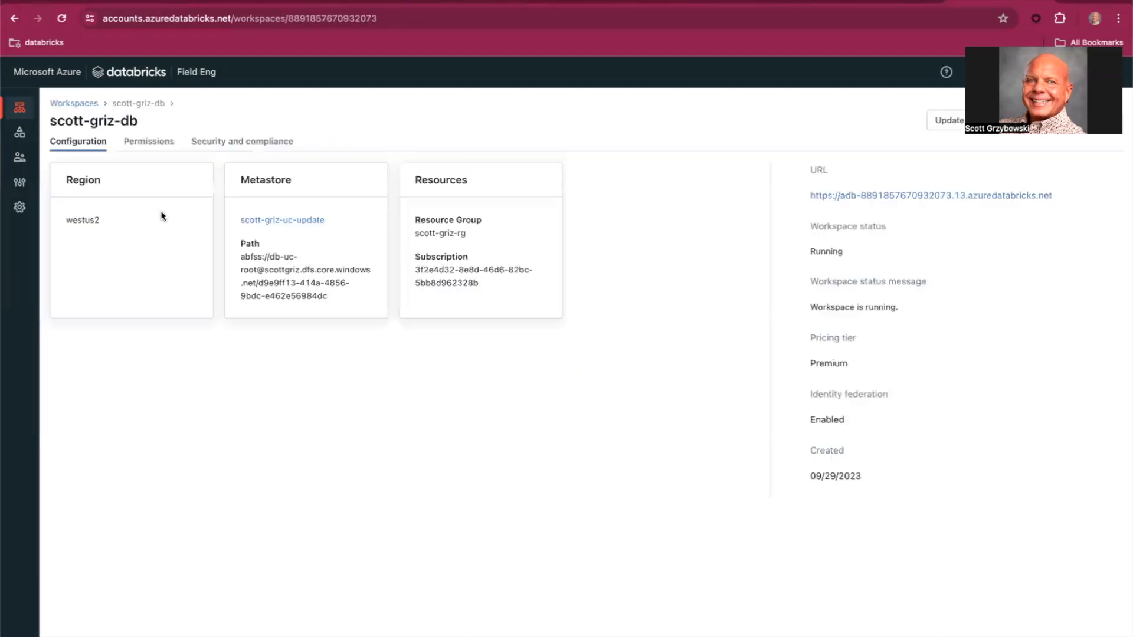
{"action": "left_click", "coordinate": [948, 122]}
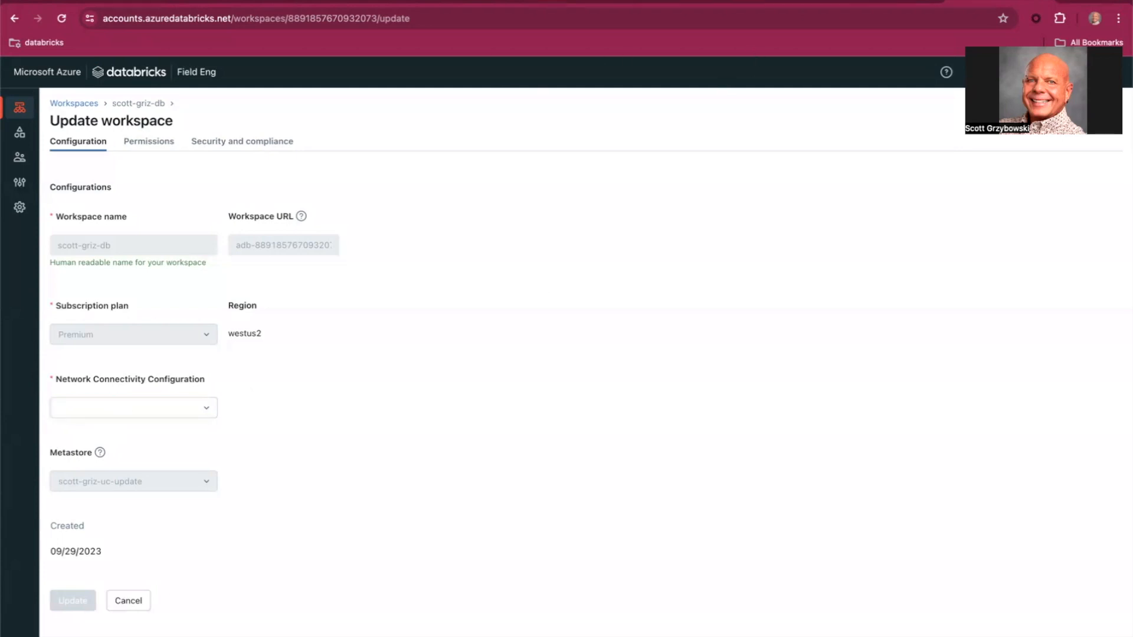
Return to the Azure portal home, open the scott-griz-db Azure Databricks service, and launch its workspace from the workspace URL
{"action": "left_click", "coordinate": [546, 2]}
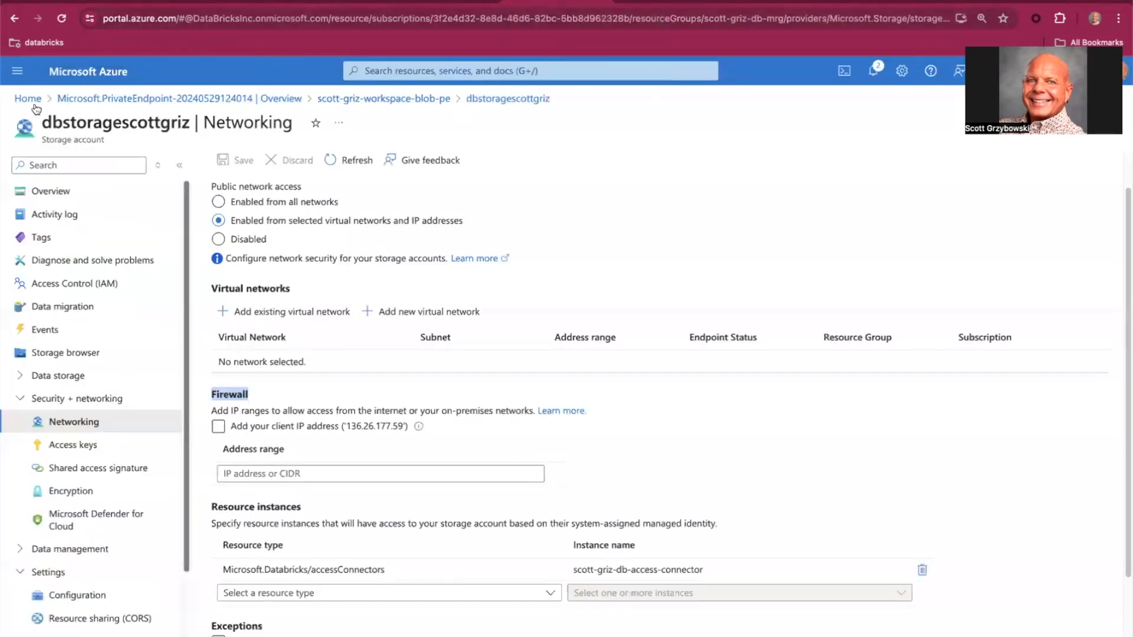
{"action": "left_click", "coordinate": [17, 98]}
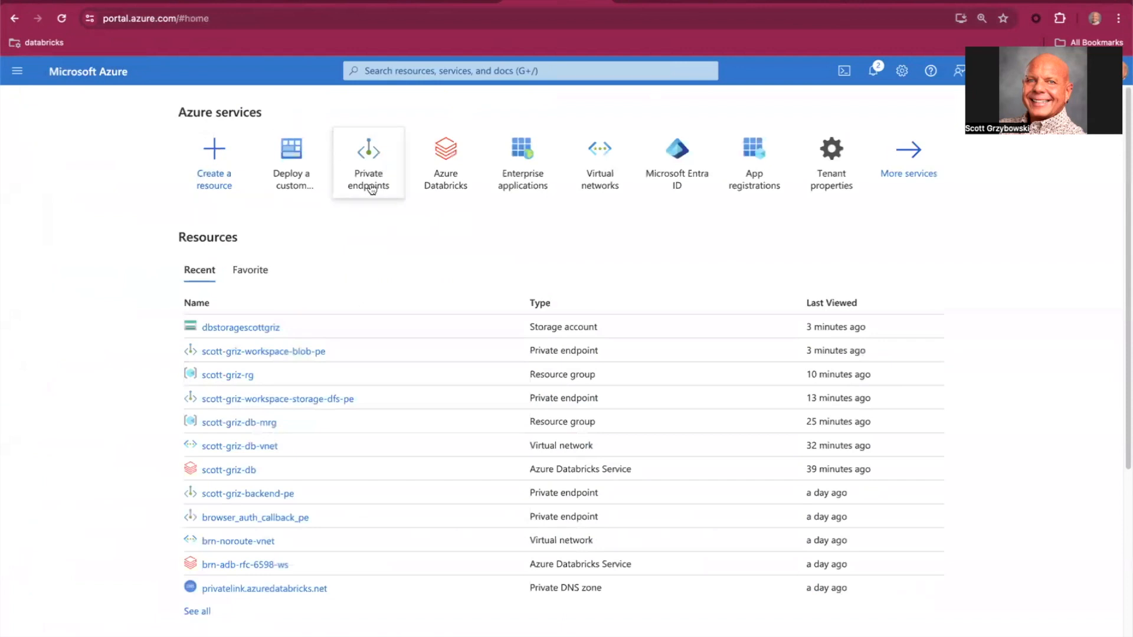
{"action": "left_click", "coordinate": [220, 472]}
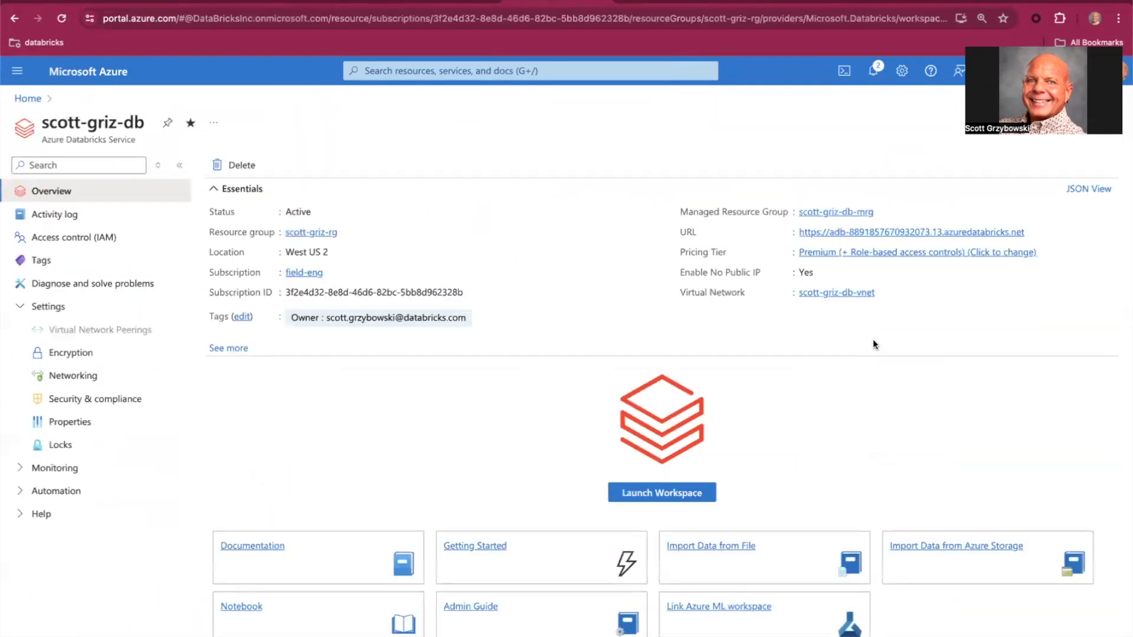
{"action": "left_click", "coordinate": [851, 233]}
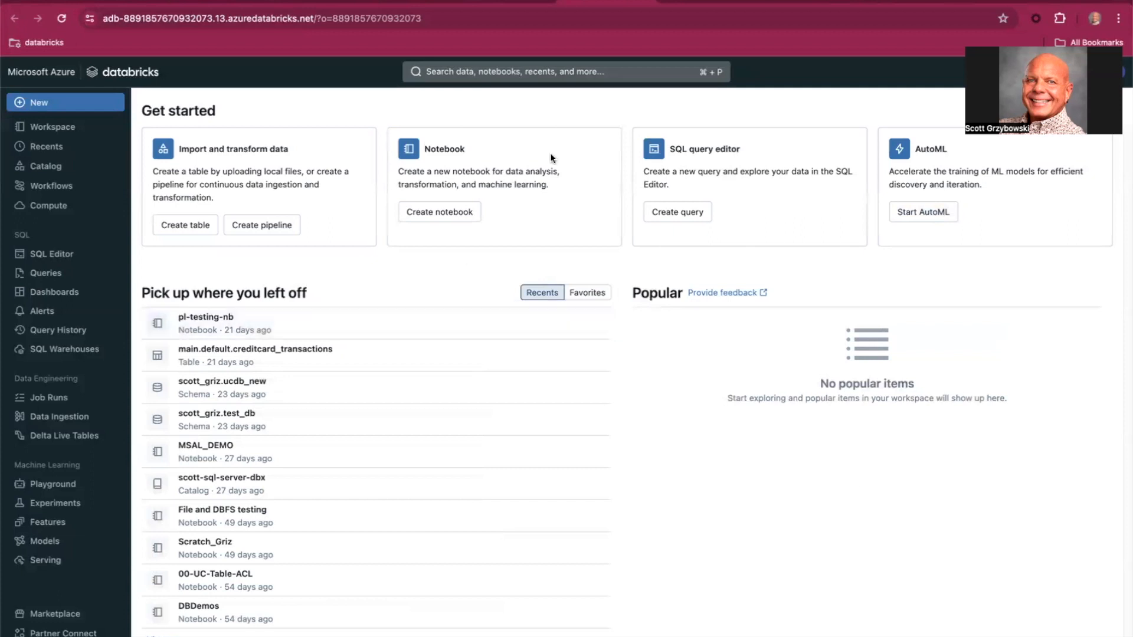
Start the existing 15.0 ML all-purpose cluster from the workspace's compute list and confirm the start
{"action": "left_click", "coordinate": [48, 204]}
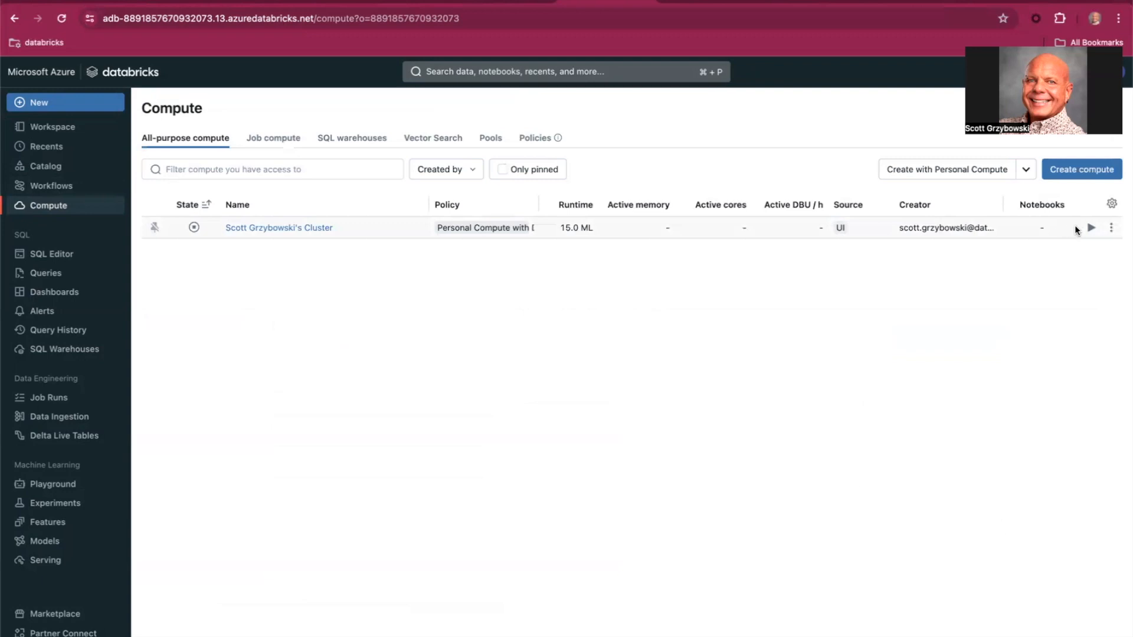
{"action": "left_click", "coordinate": [1090, 228]}
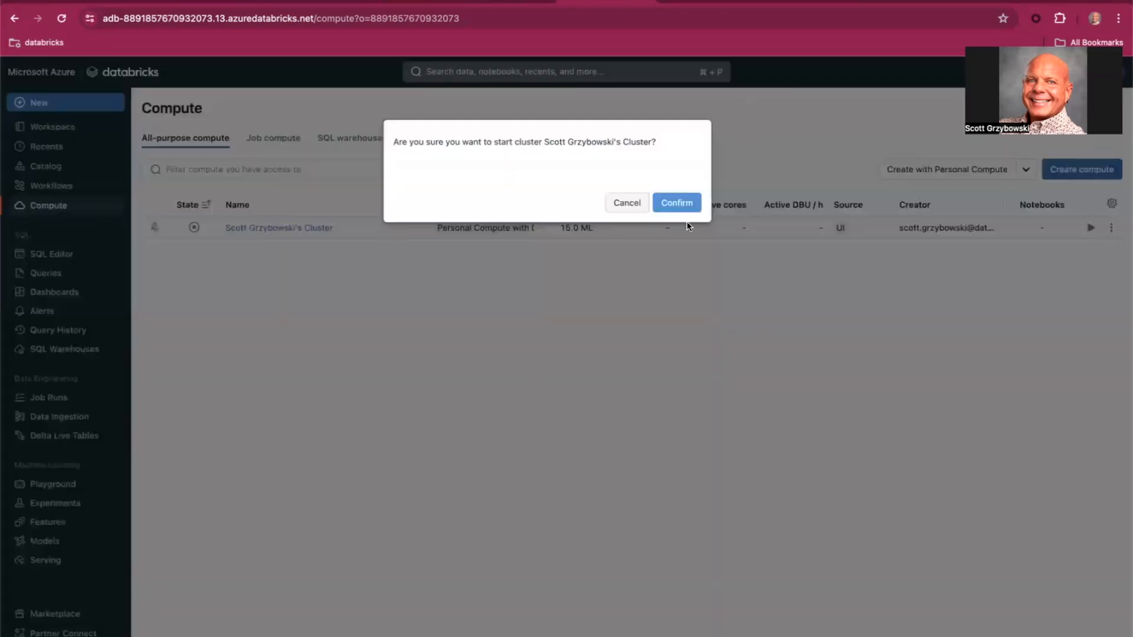
{"action": "left_click", "coordinate": [677, 202]}
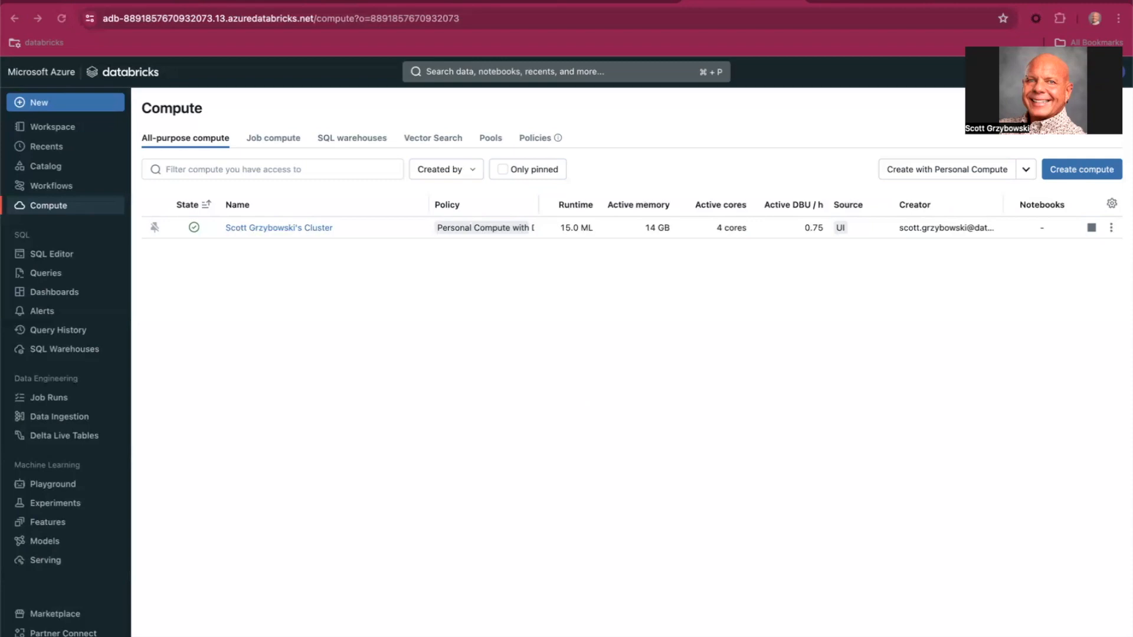
Switch back to the Microsoft Learn firewall support article at the Cloud Fetch and endpoint approval steps
{"action": "left_click", "coordinate": [245, 2]}
{"action": "left_click", "coordinate": [579, 307]}
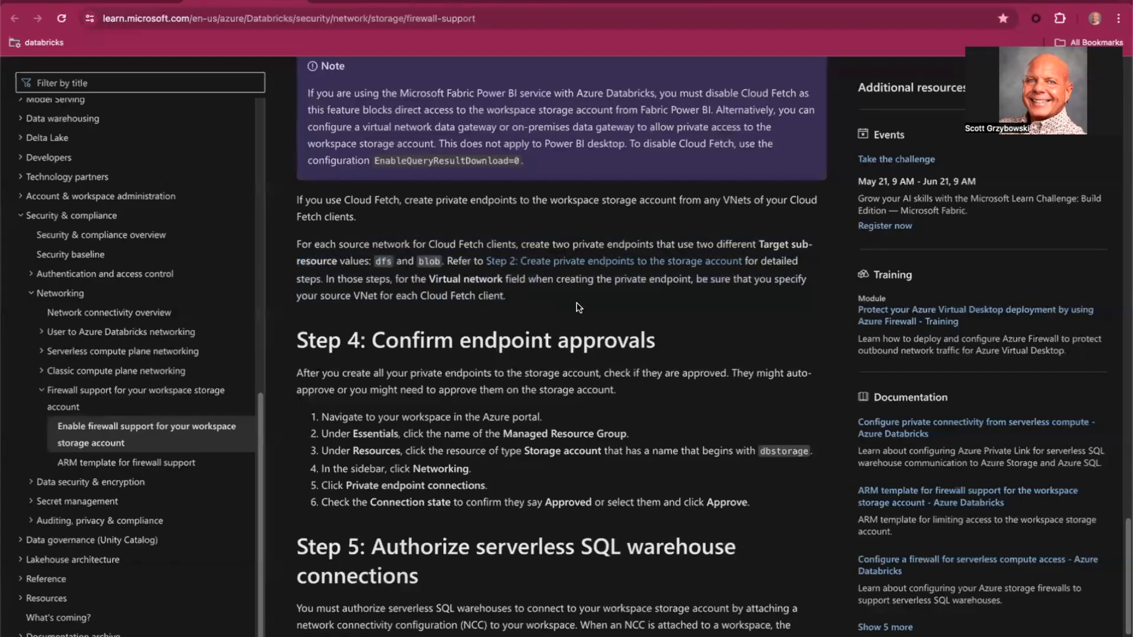